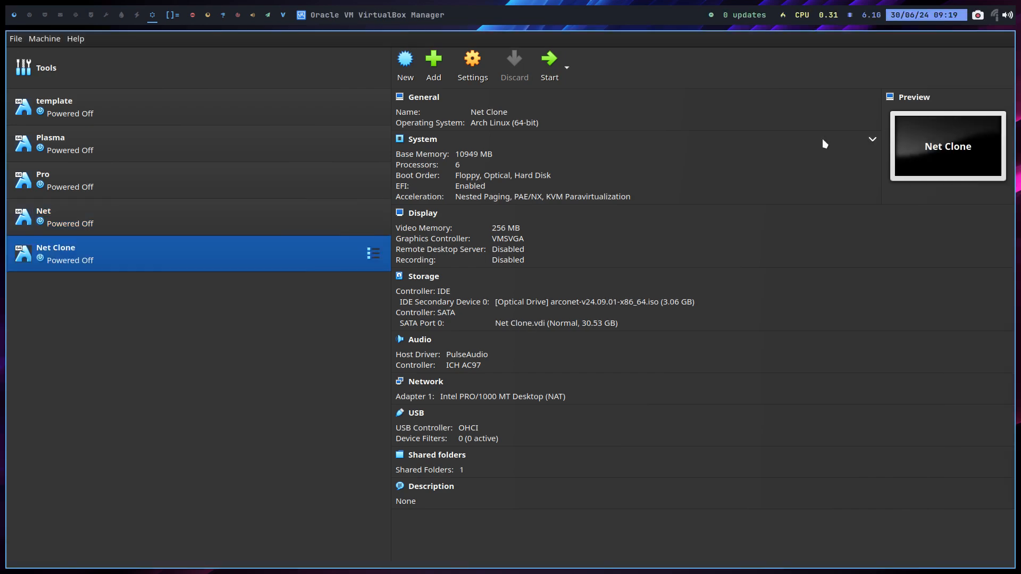
Boot the Net Clone virtual machine into ArcoLinux and launch att from a terminal, authenticating with the account password.
left_click(540, 61)
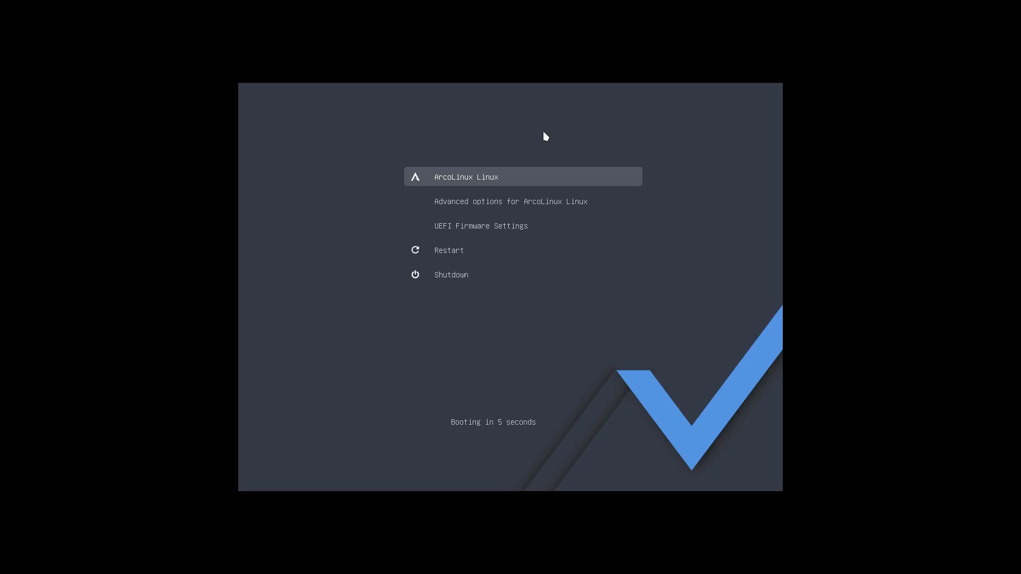
key("Return")
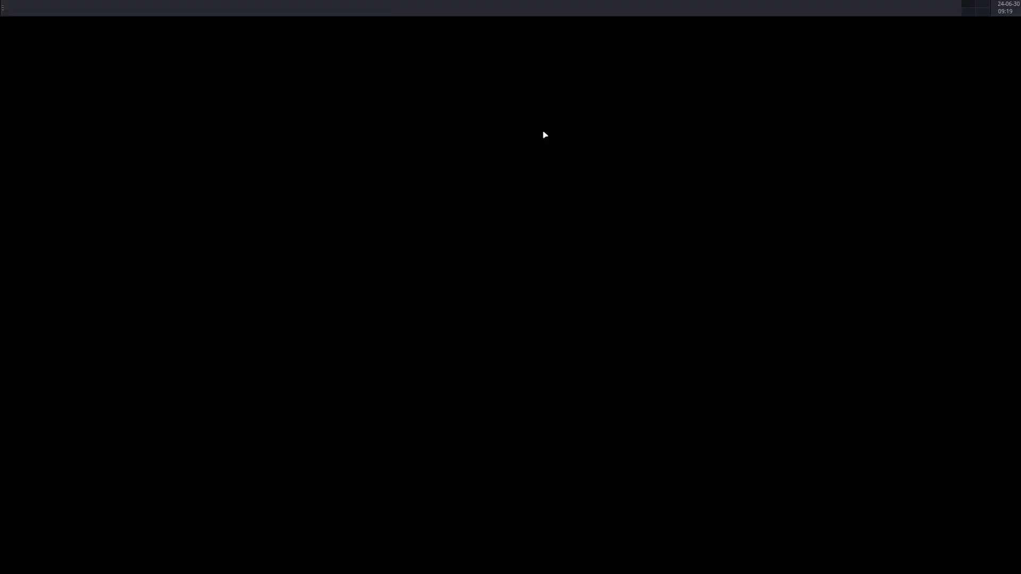
key("ctrl+alt+t")
type("att")
key("Return")
type("***")
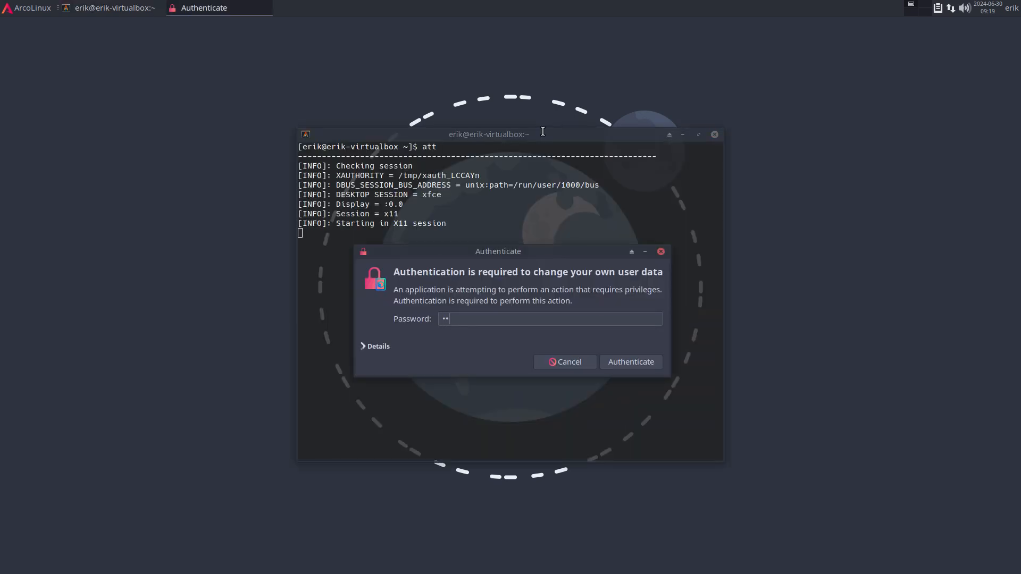
key("Return")
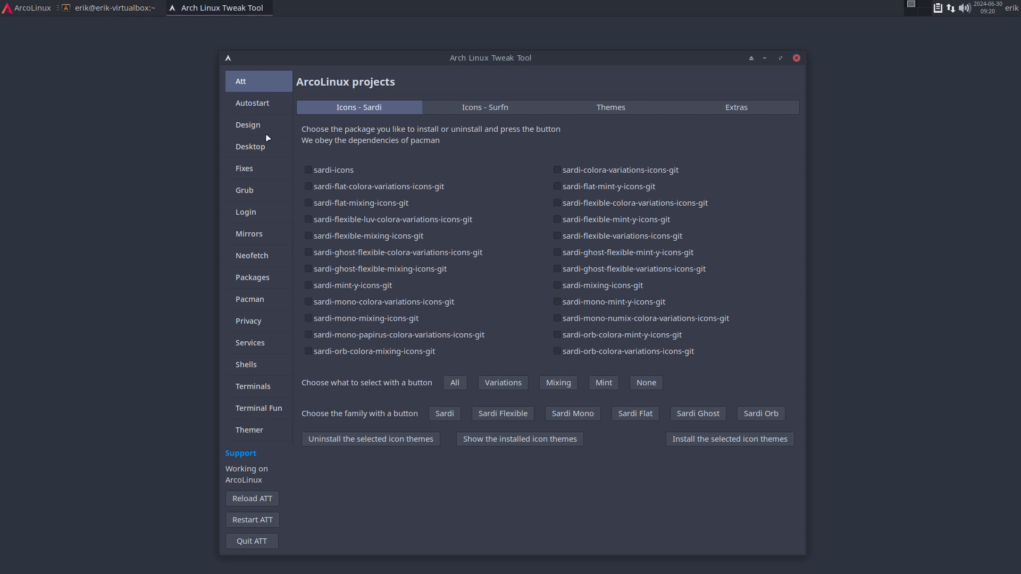
Select spectrwm as the desktop in the Desktop Installer.
left_click(252, 146)
left_click(343, 191)
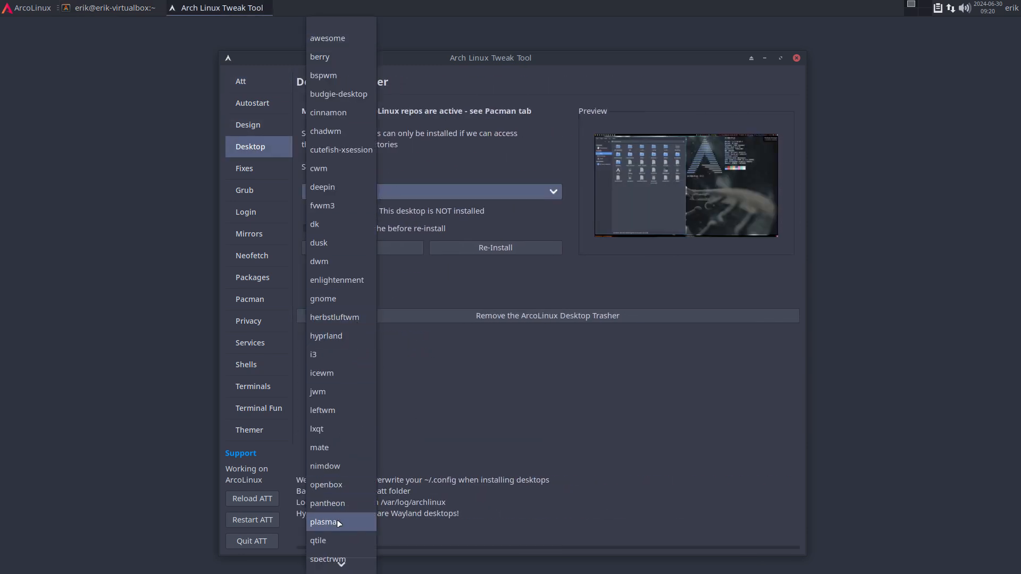
scroll(350, 535, "down", 6)
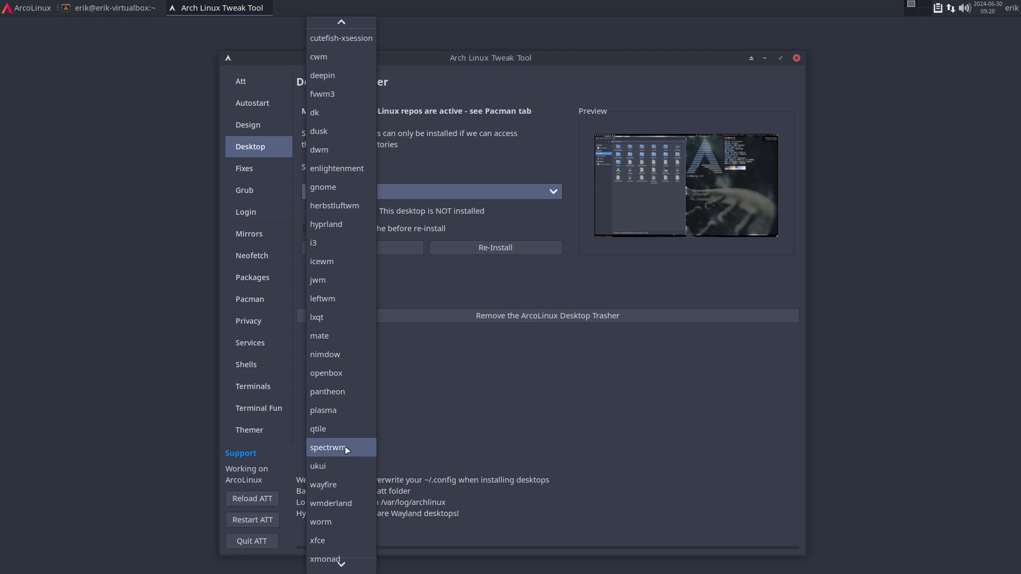
scroll(347, 450, "down", 1)
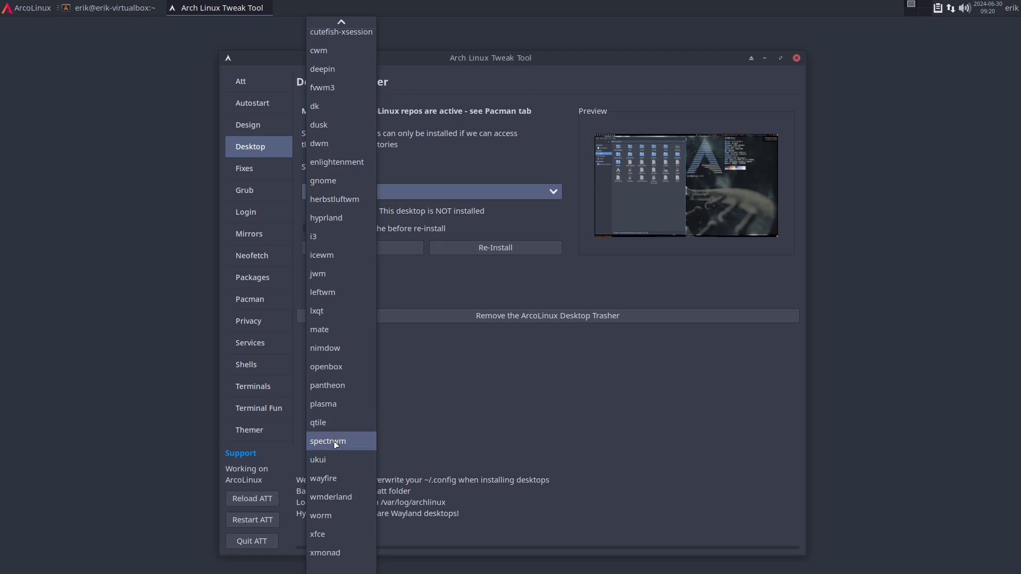
left_click(336, 443)
Leave the virtual machine's full-screen view and switch to netinstall-desktop.yaml in Sublime Text.
key("ctrl+f")
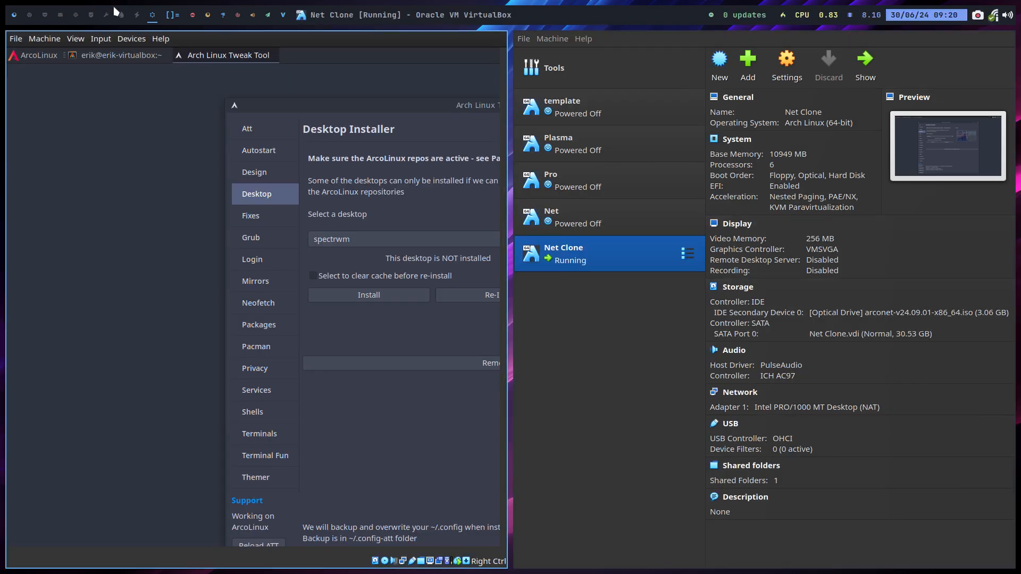
left_click(31, 16)
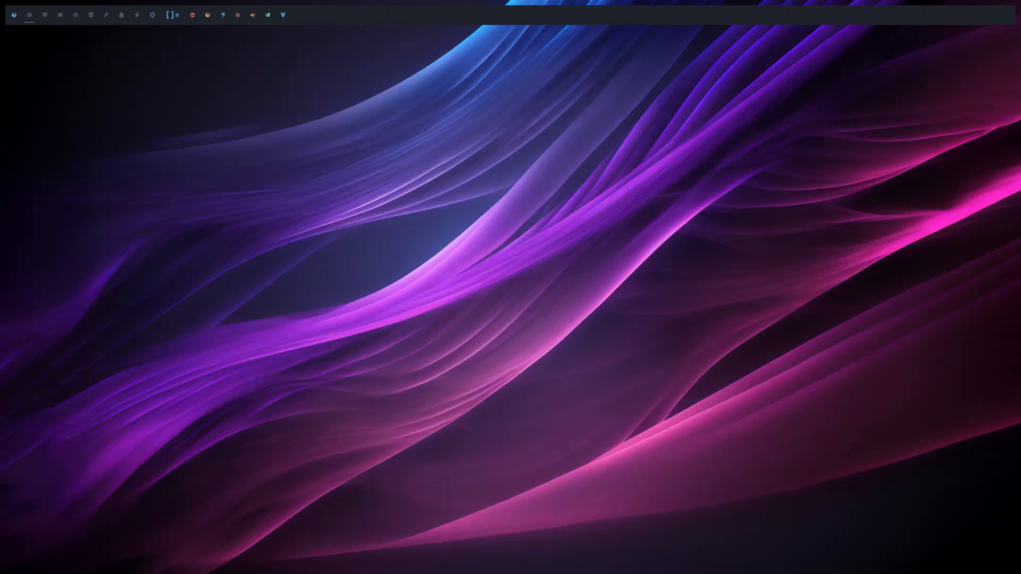
key("super+e")
left_click(617, 302)
key("ctrl+d")
type("spec")
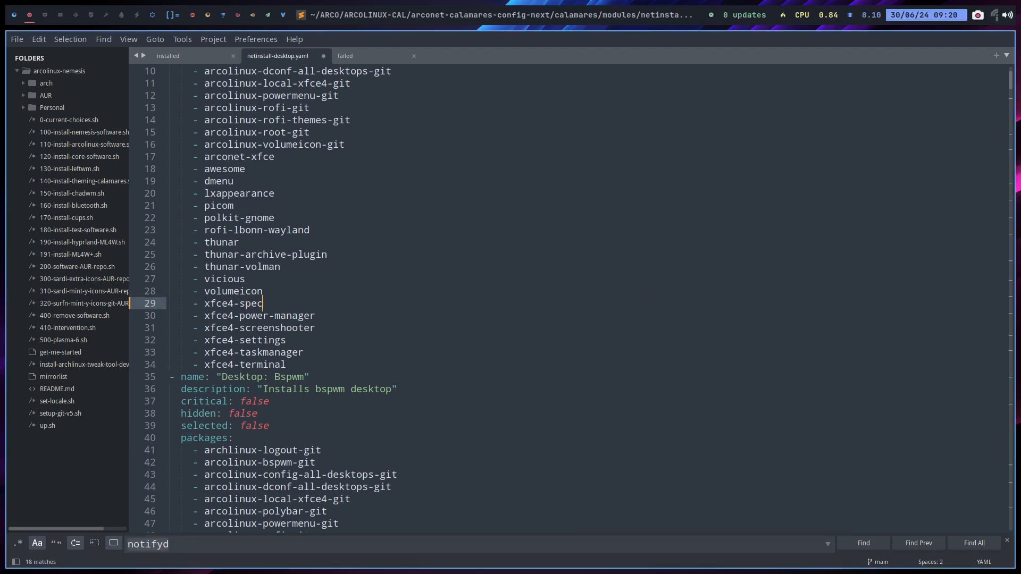
key("ctrl+z")
Search netinstall-desktop.yaml for spectrwm.
key("ctrl+f")
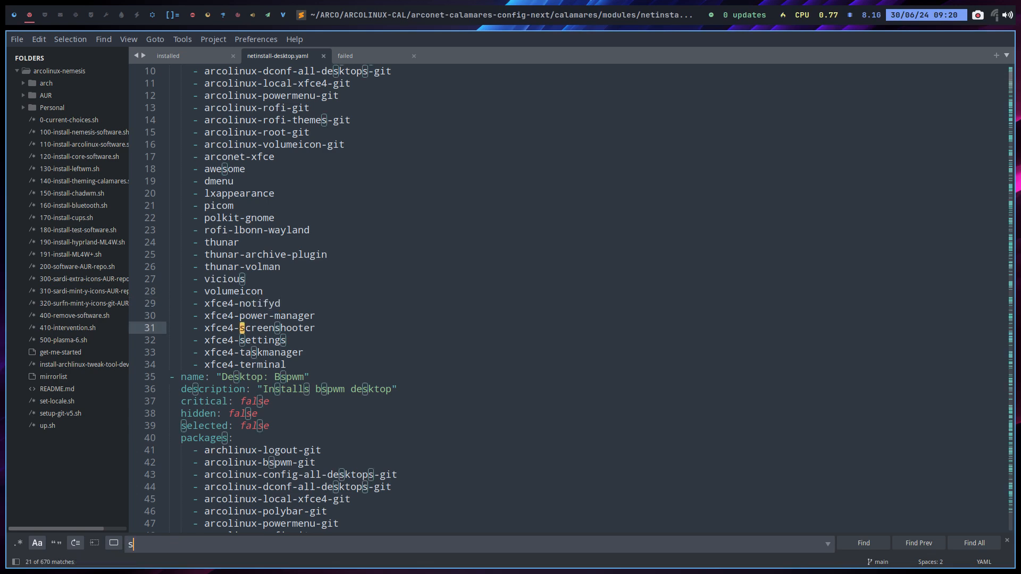
type("spectrwm")
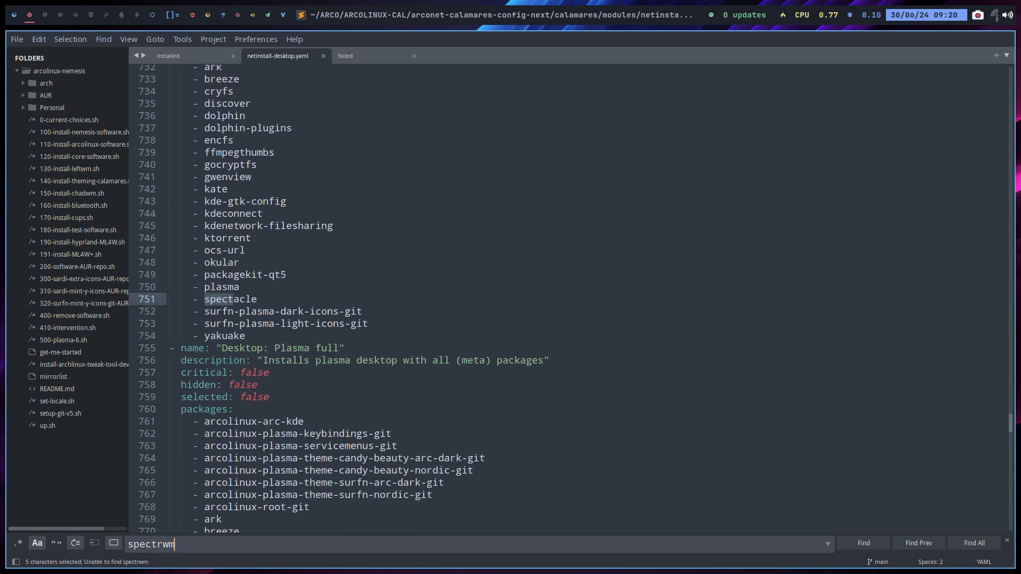
key("super+q")
Return to the full-screen Net Clone machine and search Google in Firefox for github spectrwm, accepting all cookies.
left_click(151, 15)
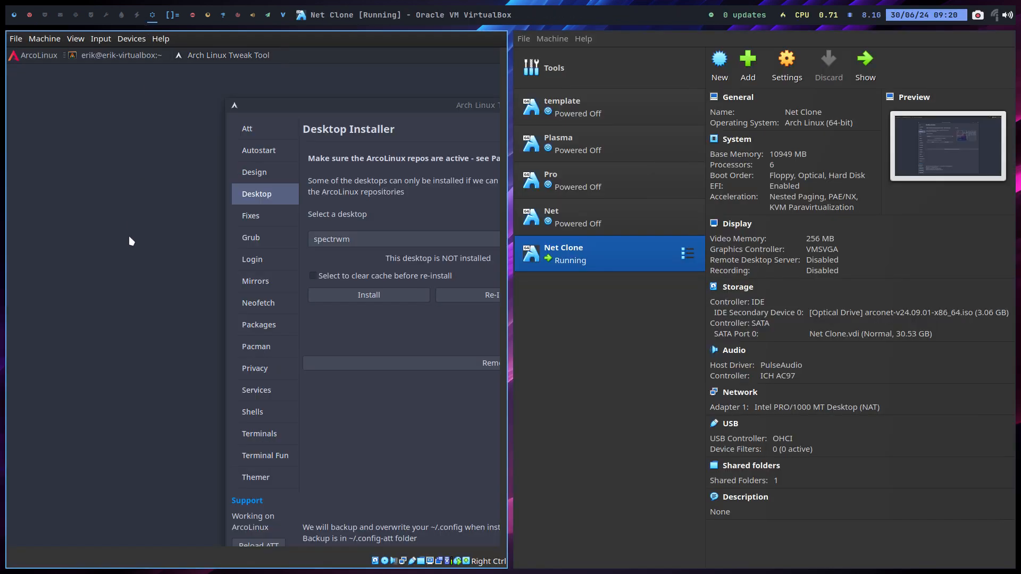
key("Control_R+f")
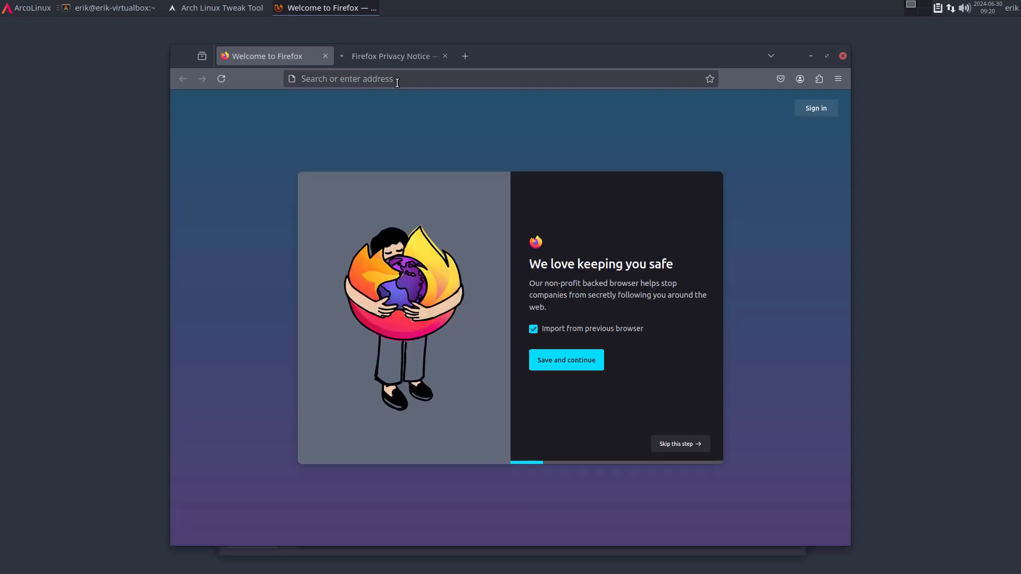
left_click(398, 80)
type("giothui")
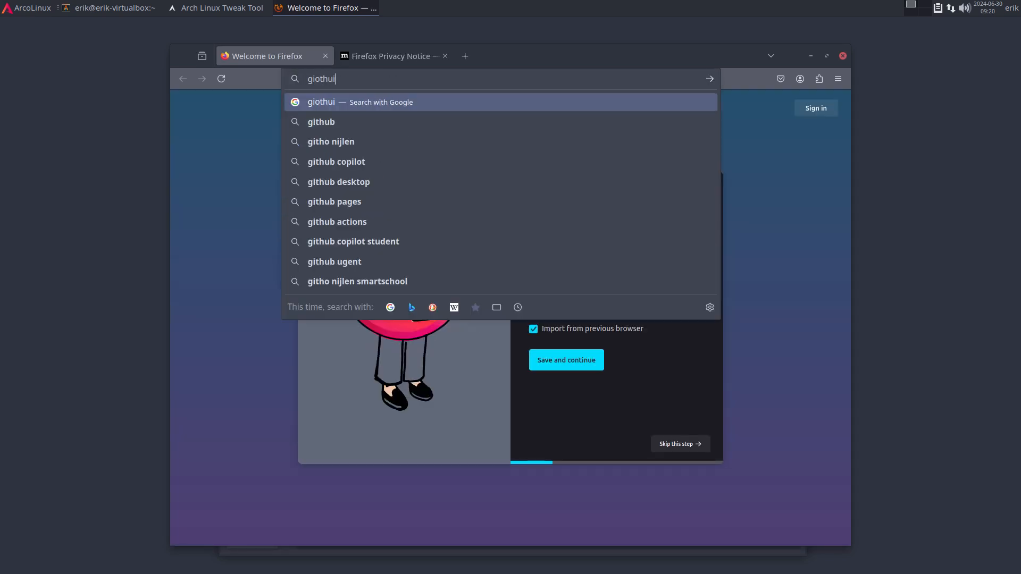
type("h")
key("BackSpace")
key("BackSpace")
key("BackSpace")
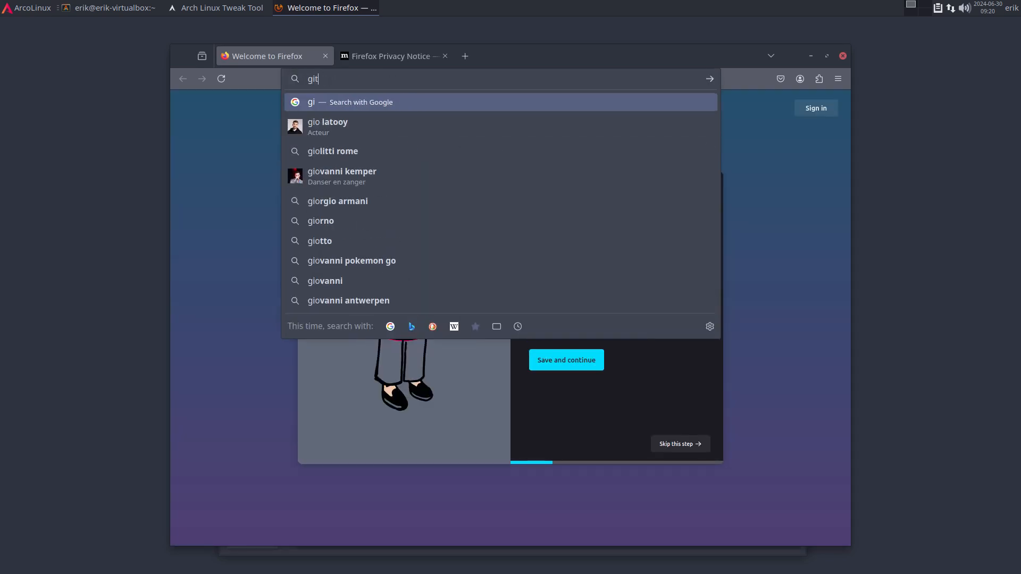
type("thub ")
type("pi")
key("BackSpace")
key("BackSpace")
type("spectrwm")
key("Return")
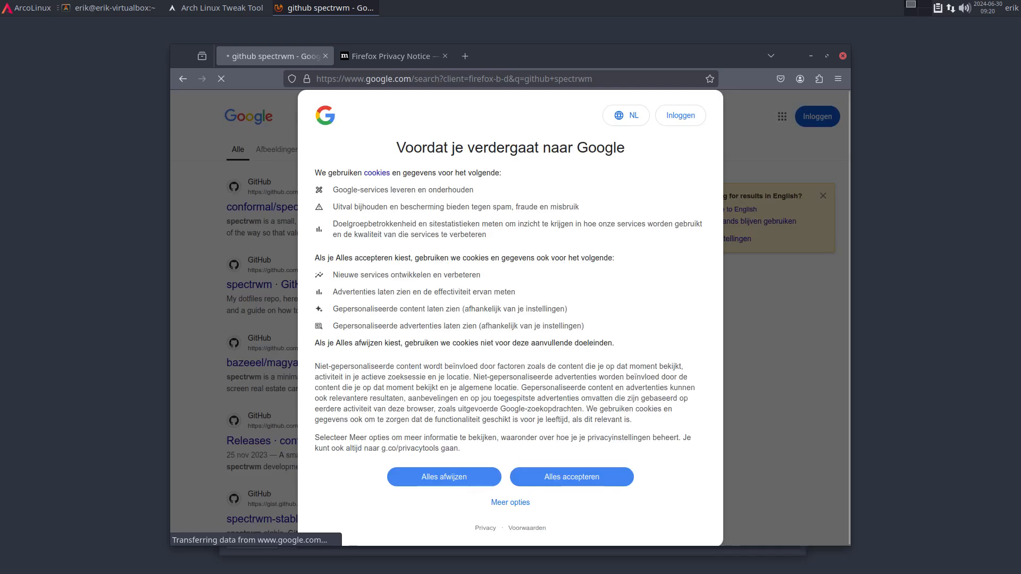
left_click(596, 481)
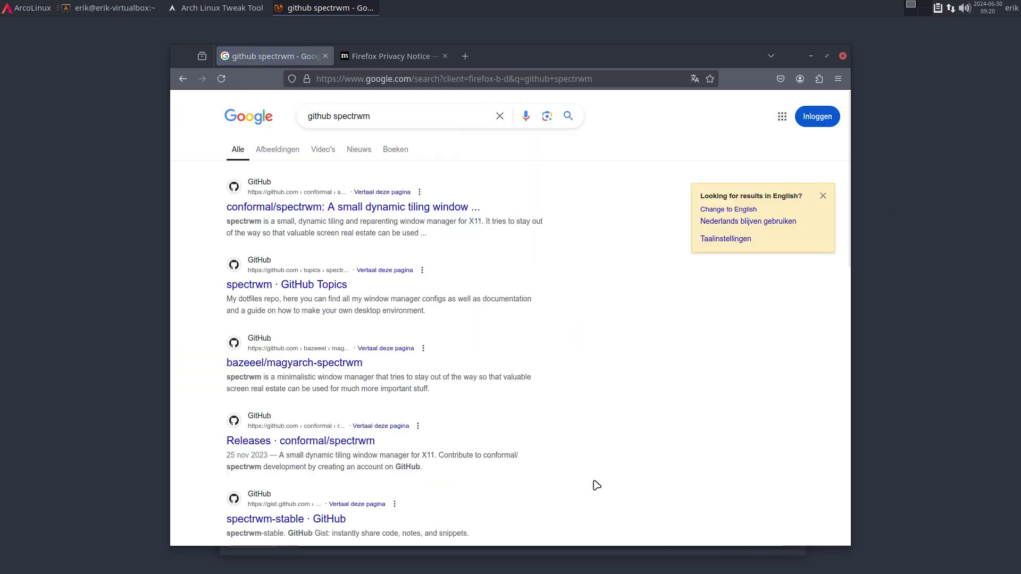
Open the conformal/spectrwm repository on GitHub and examine its commit dates, file list and README.
left_click(405, 208)
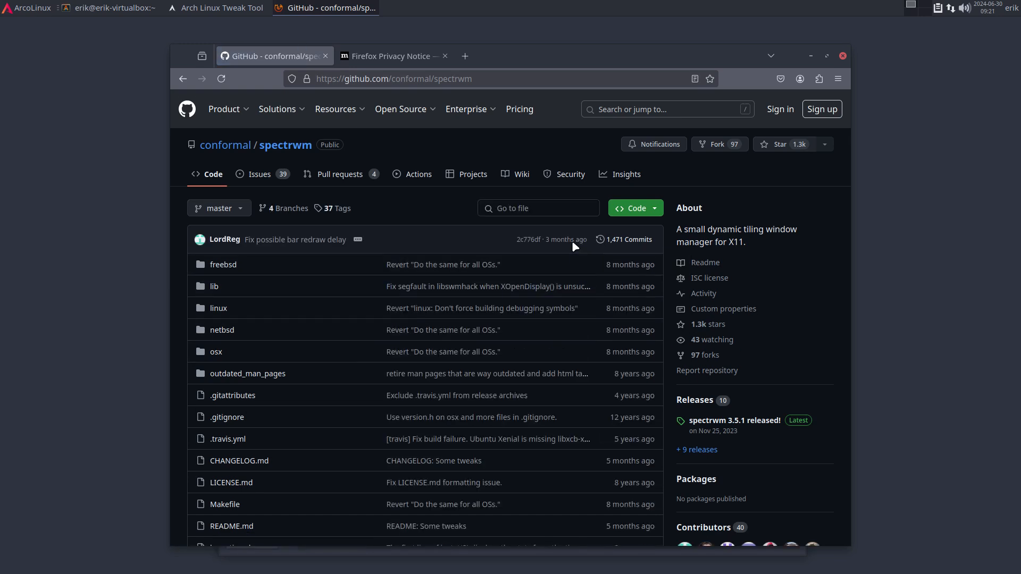
scroll(572, 240, "down", 4)
scroll(269, 186, "up", 4)
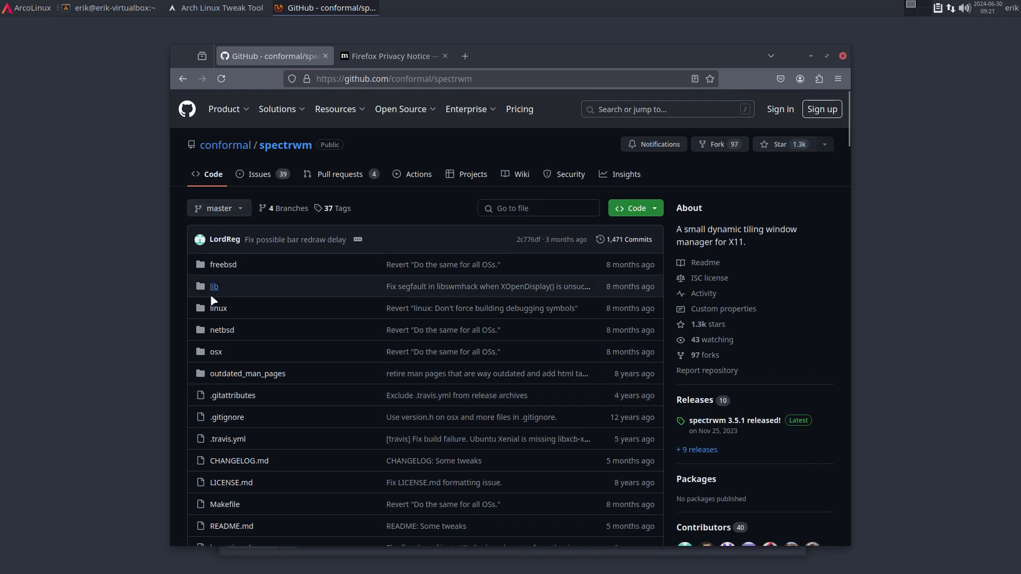
scroll(308, 334, "down", 15)
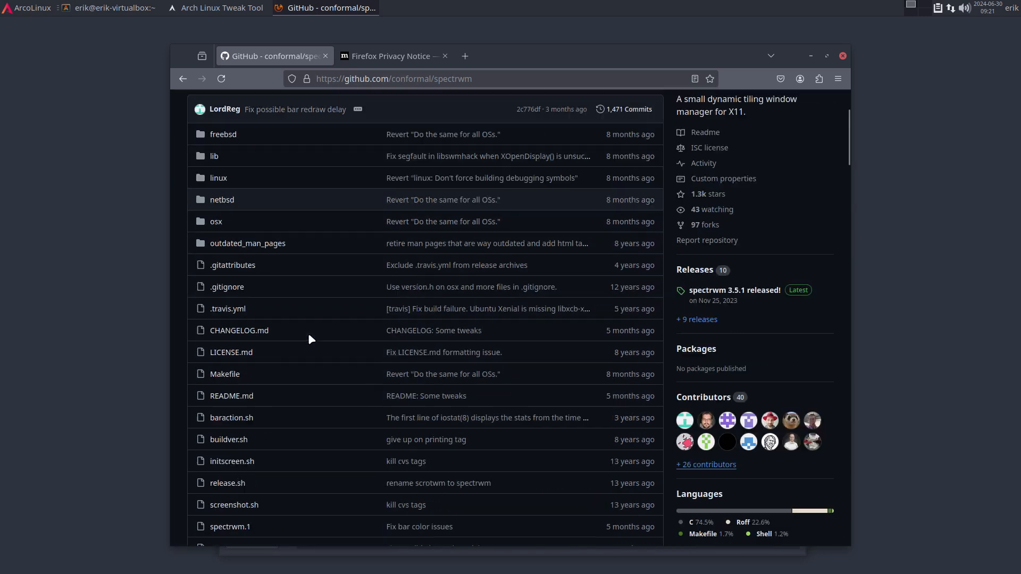
scroll(308, 334, "down", 1)
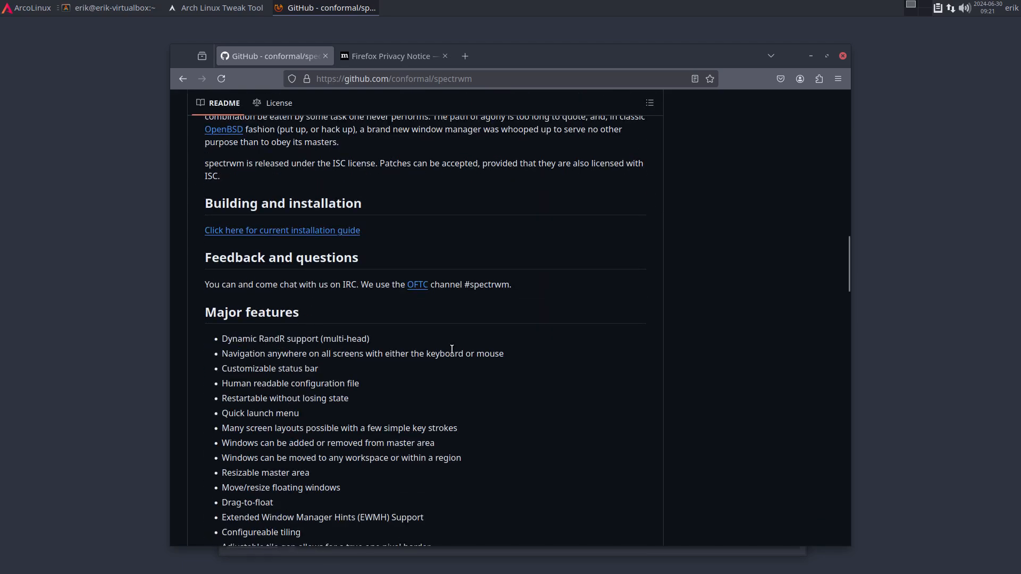
scroll(534, 333, "up", 12)
scroll(524, 243, "up", 4)
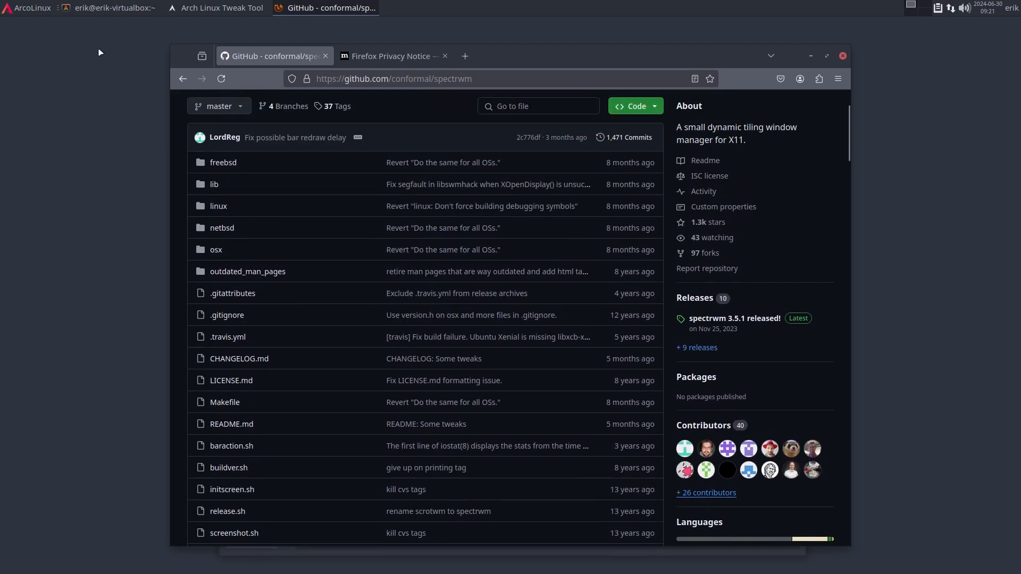
key("ctrl+f")
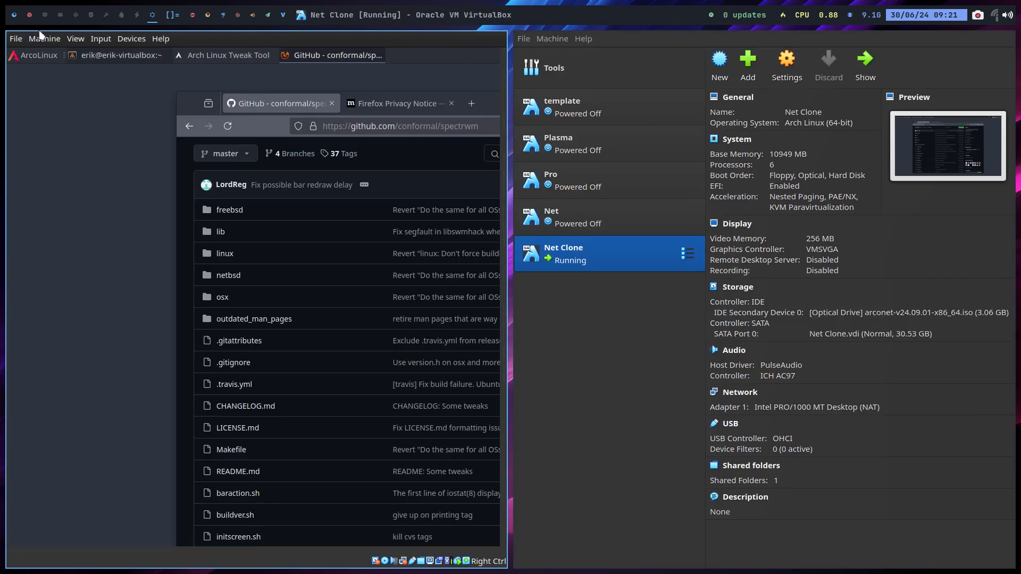
mouse_move(30, 17)
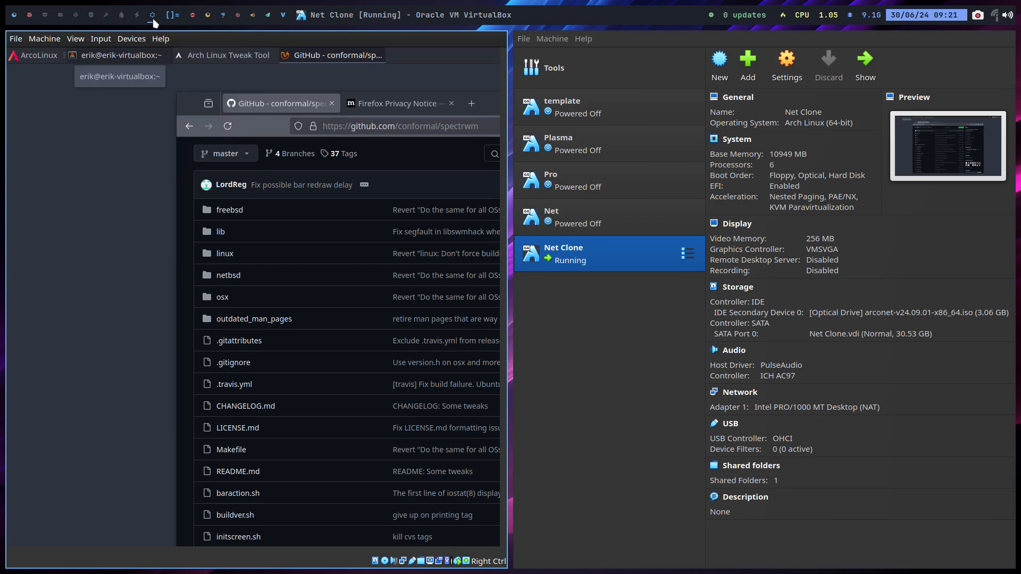
key("ctrl+f")
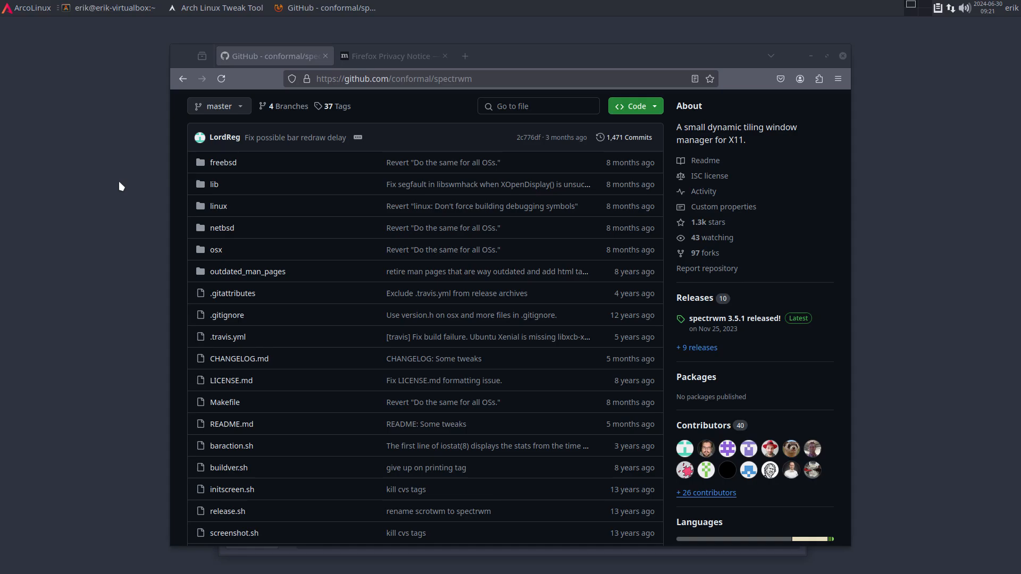
Minimize Firefox, install the spectrwm desktop with the Arch Linux Tweak Tool, and quit the tool.
left_click(811, 56)
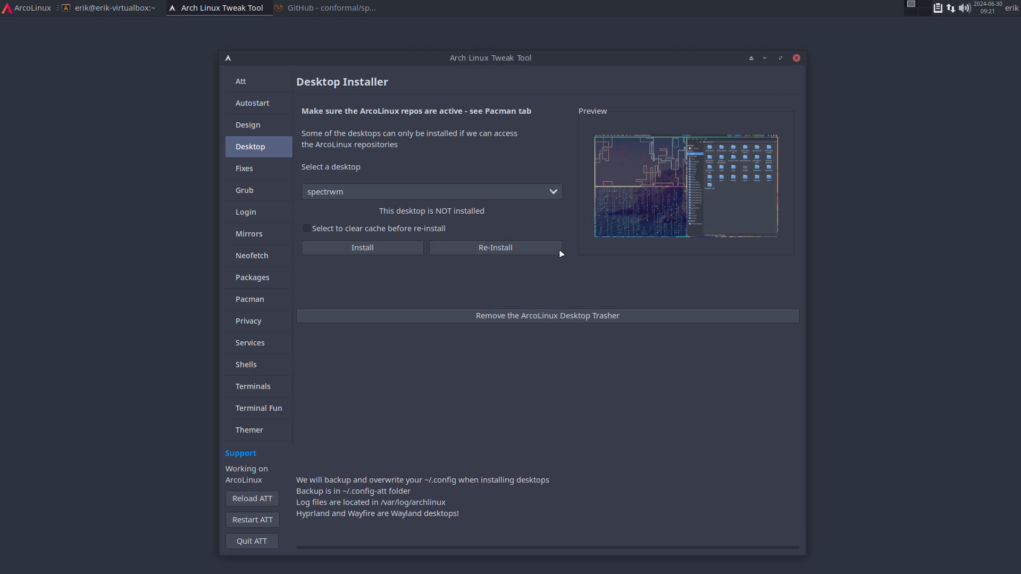
left_click(371, 246)
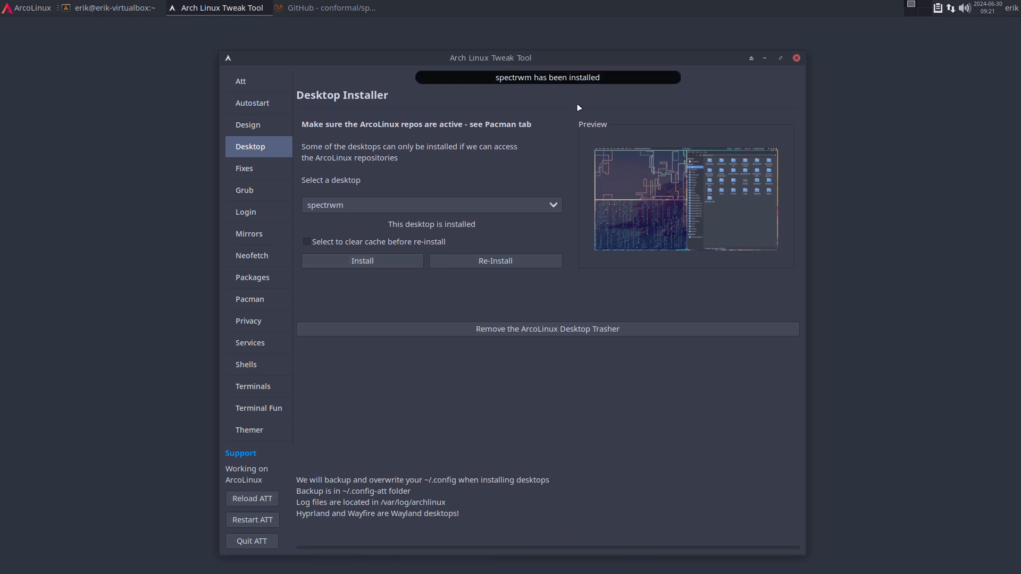
left_click(252, 541)
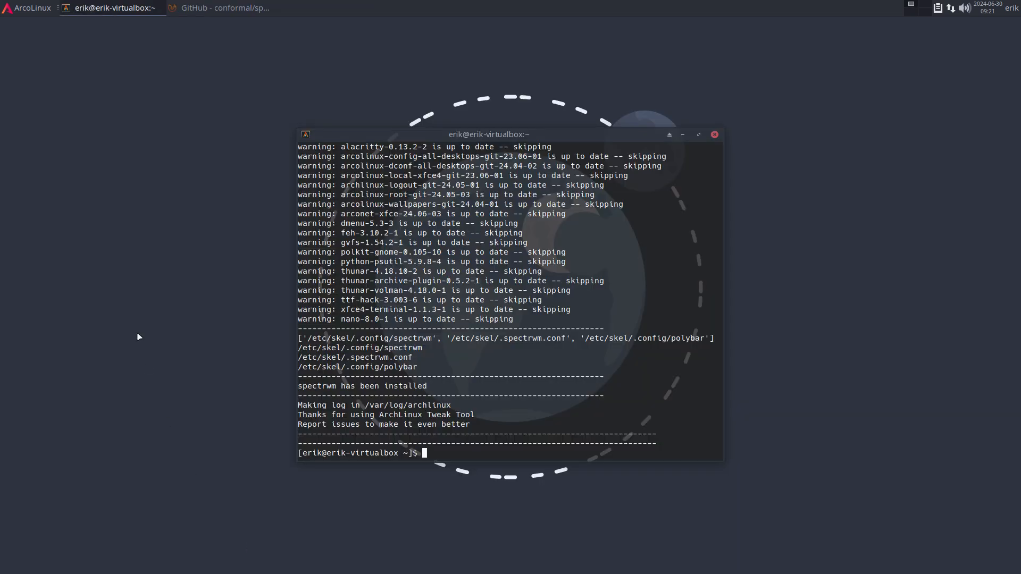
Log out of Xfce and log back in to the spectrwm session with the account password.
key("super+x")
key("l")
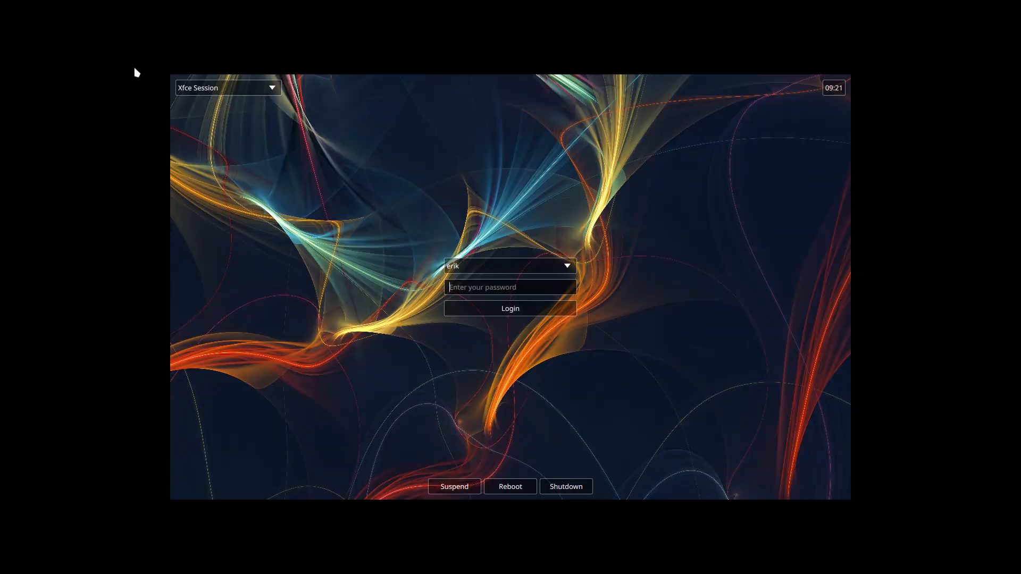
left_click(215, 94)
left_click(212, 109)
left_click(460, 289)
type("•••")
key("Return")
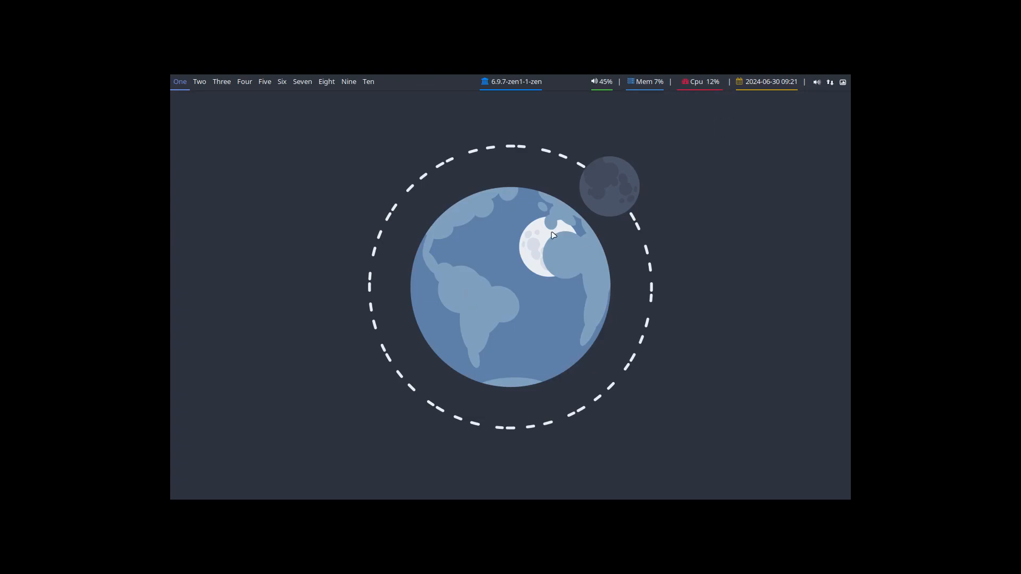
Test window tiling in spectrwm by opening a terminal and several file manager windows, and close them all.
key("super+Return")
key("super+q")
key("super+Return")
key("super+shift+Return")
key("super+shift+Return")
key("super+shift+Return")
key("super+q")
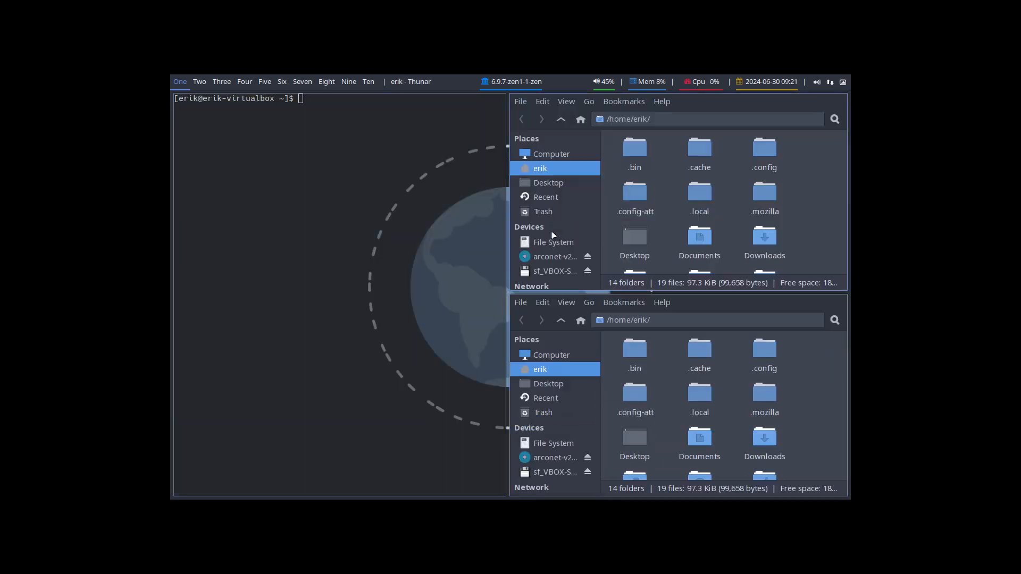
key("super+q")
key("super+q")
key("super+q")
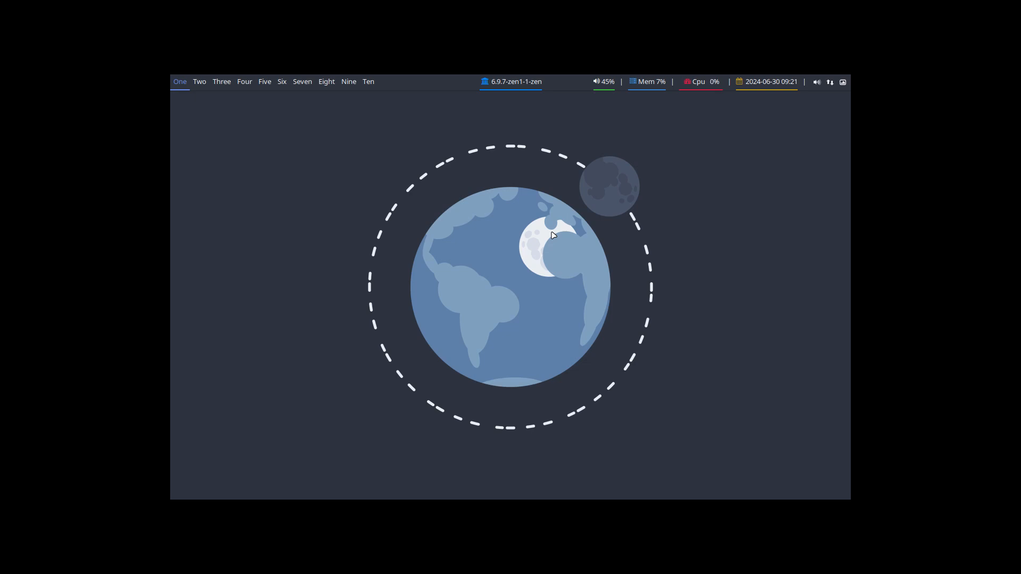
Test the session by opening a terminal and a file manager, showing and cancelling the logout screen, and closing both windows.
key("super+p")
key("Escape")
key("super+Return")
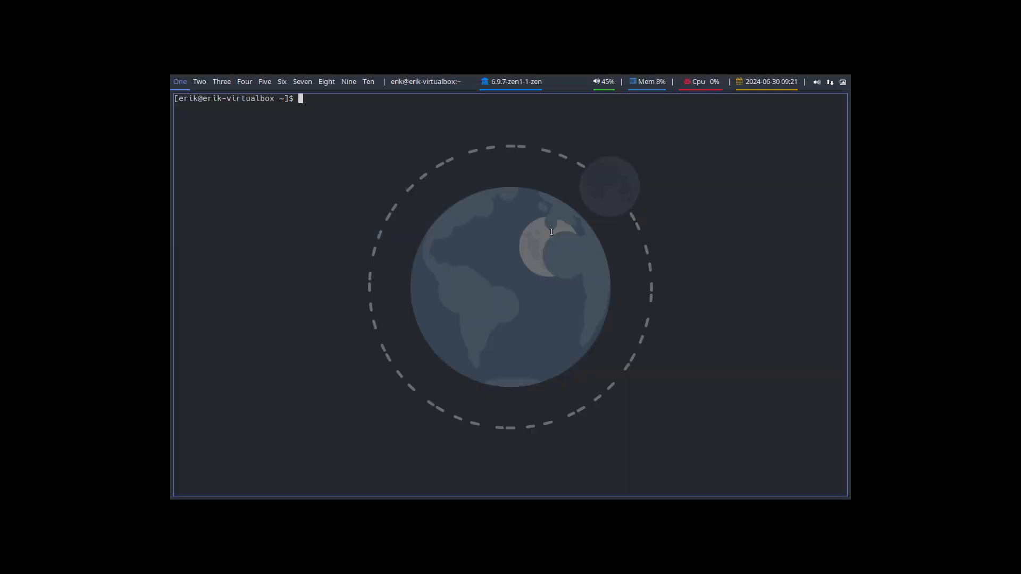
key("super+shift+Return")
key("super+x")
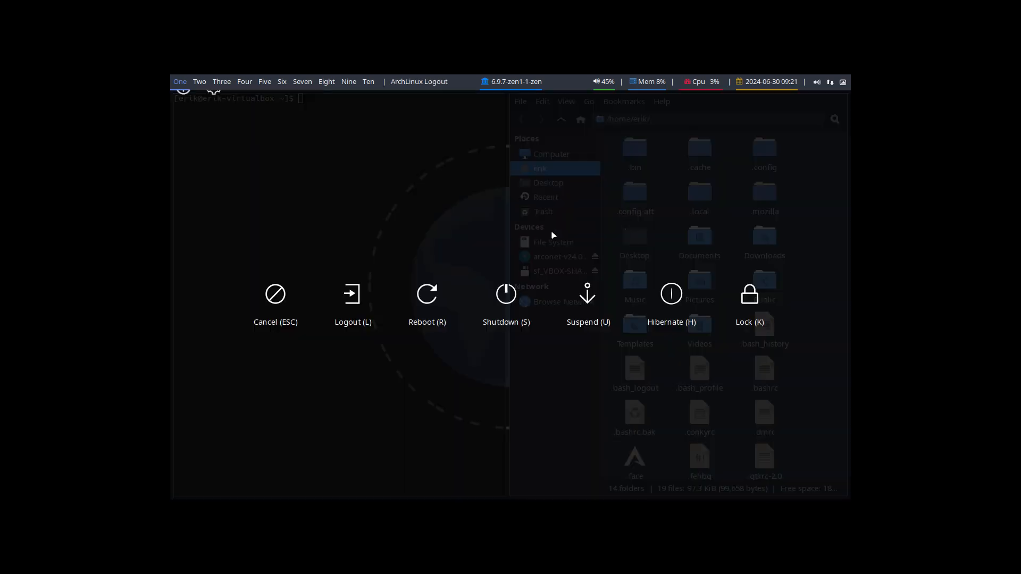
key("Escape")
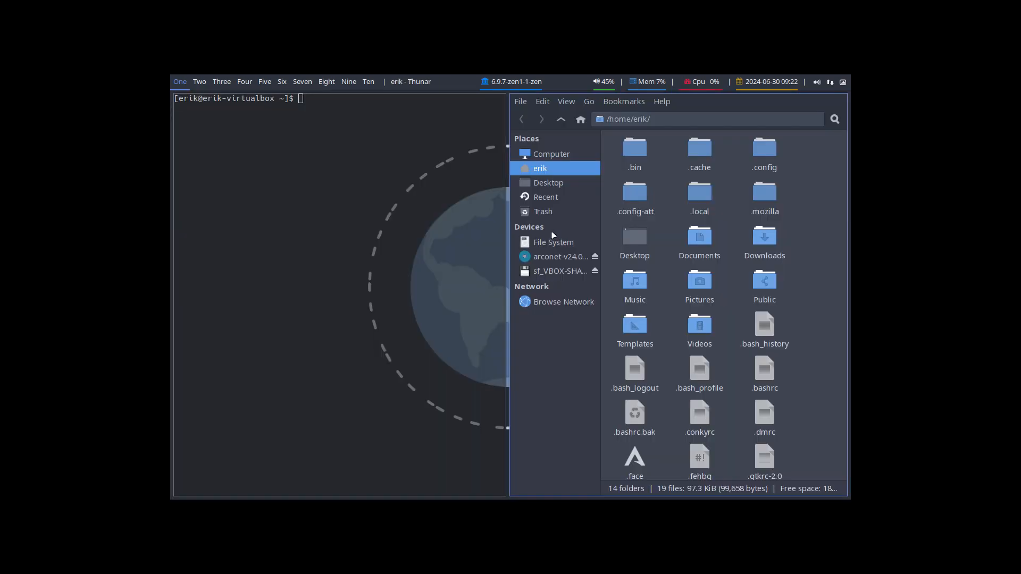
key("super+q")
key("super+q")
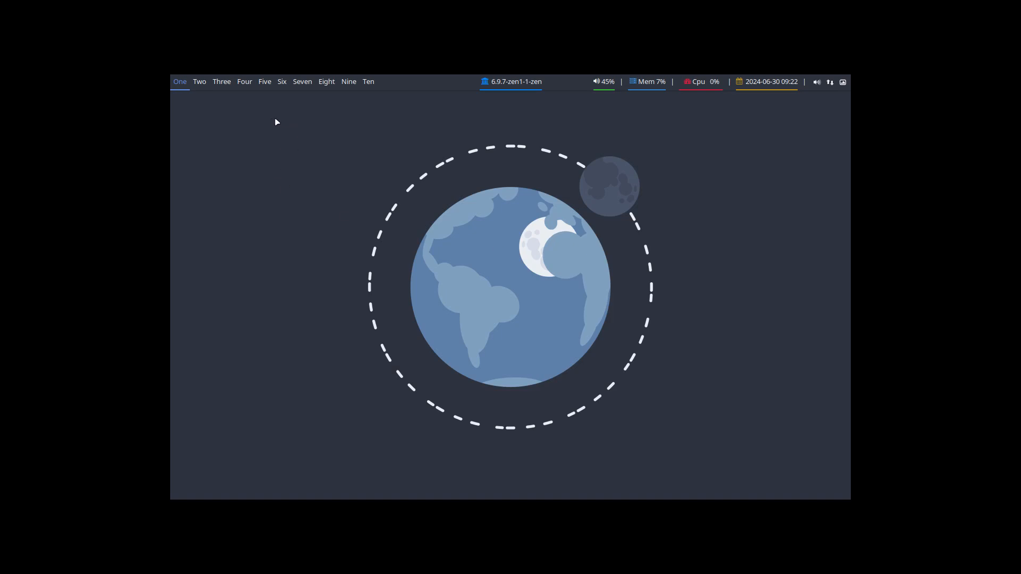
Switch to workspace Four, open a terminal and a file manager tiled side by side, and close both.
left_click(246, 84)
key("super+Return")
key("super+shift+Return")
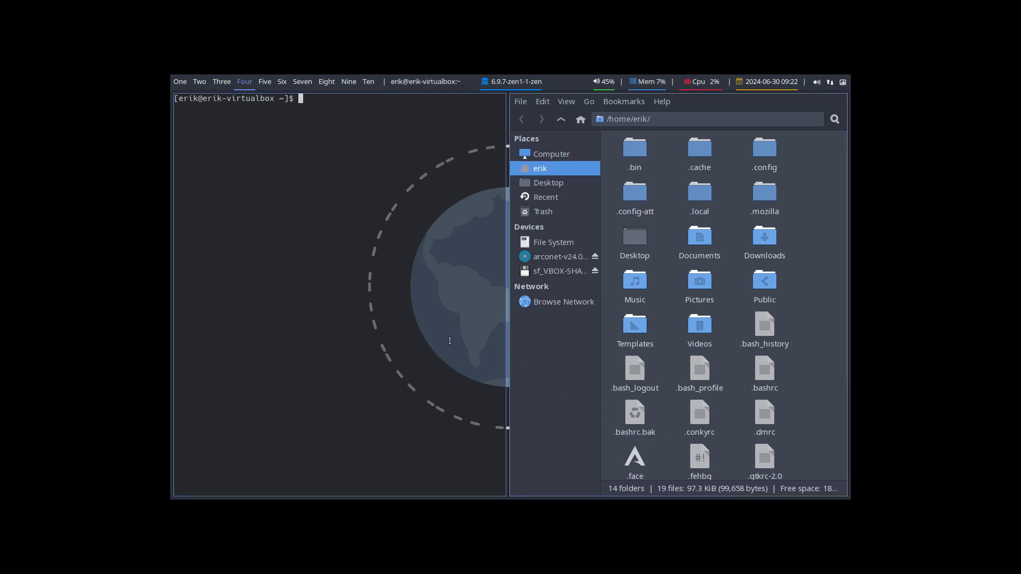
key("super+q")
key("super+q")
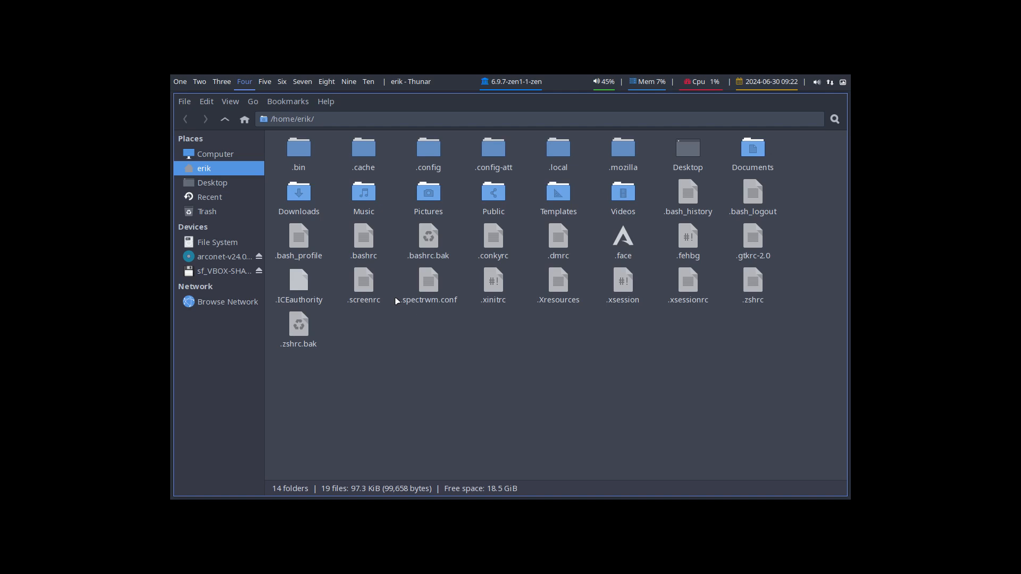
Search for spectrwm packages with yay in a terminal and highlight the aur and arcolinux_repo_3party entries.
key("super+Return")
type("yay spectr")
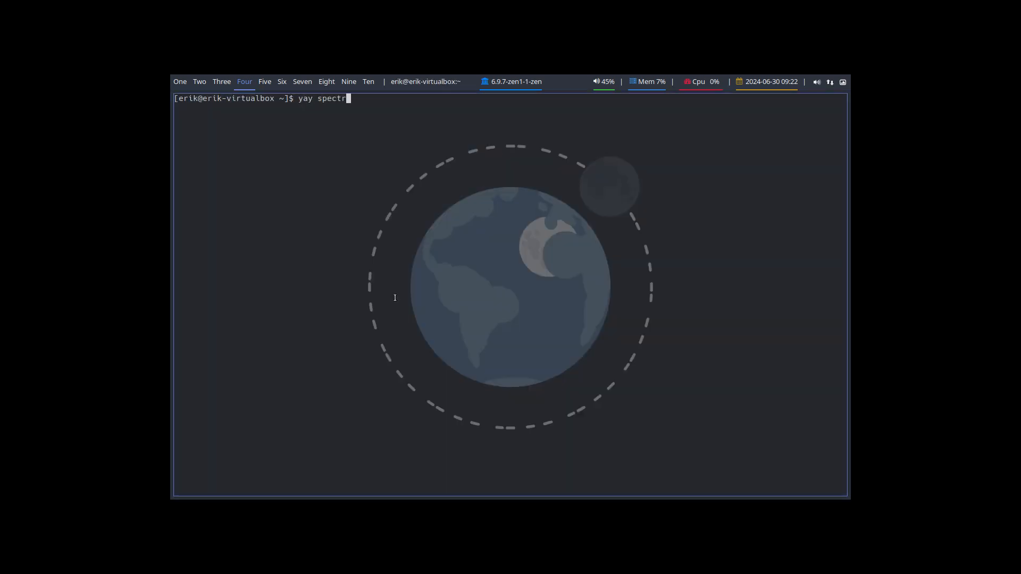
key("BackSpace")
type("rwm")
key("Return")
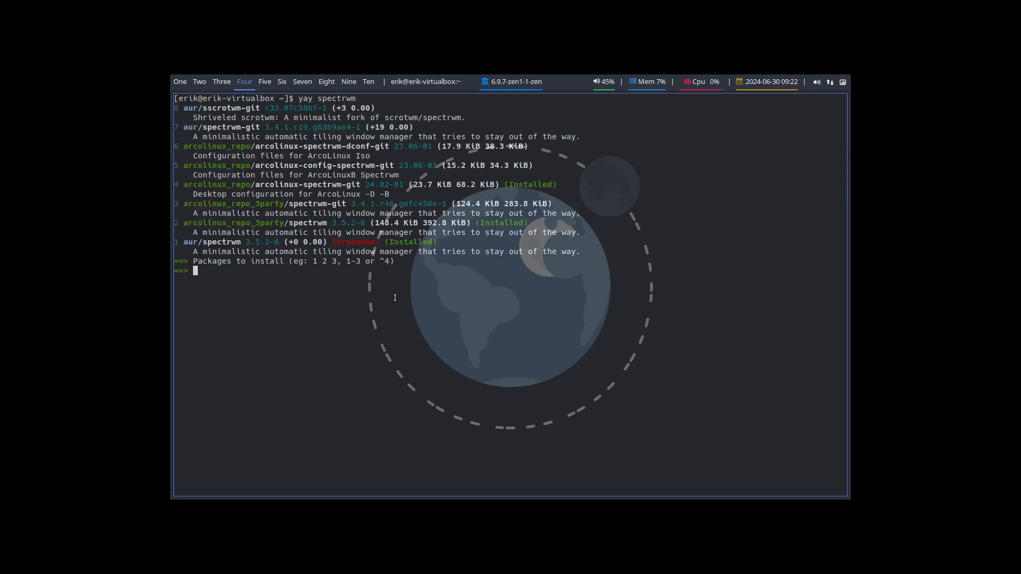
left_click_drag(333, 244, 446, 244)
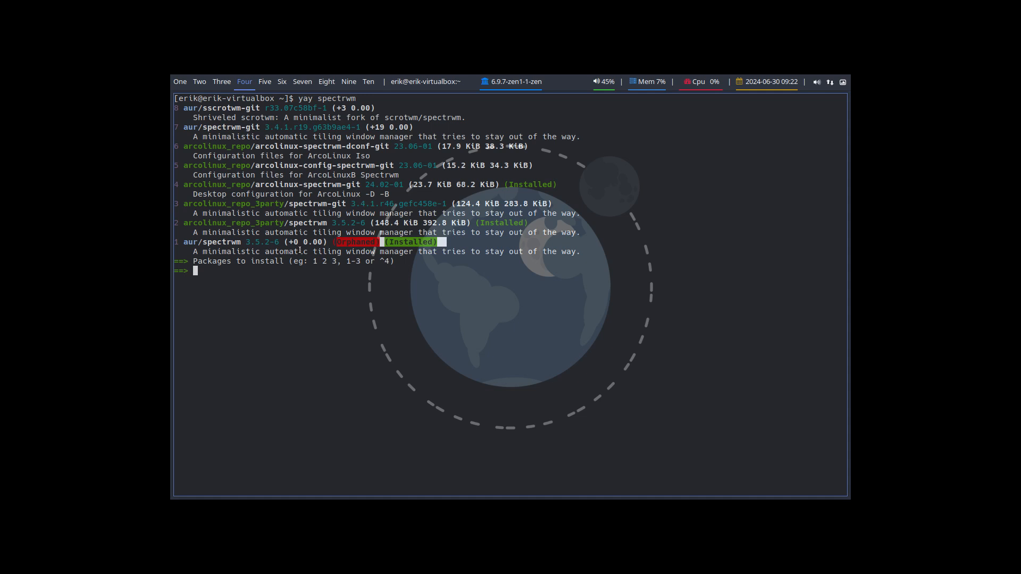
left_click_drag(288, 223, 328, 222)
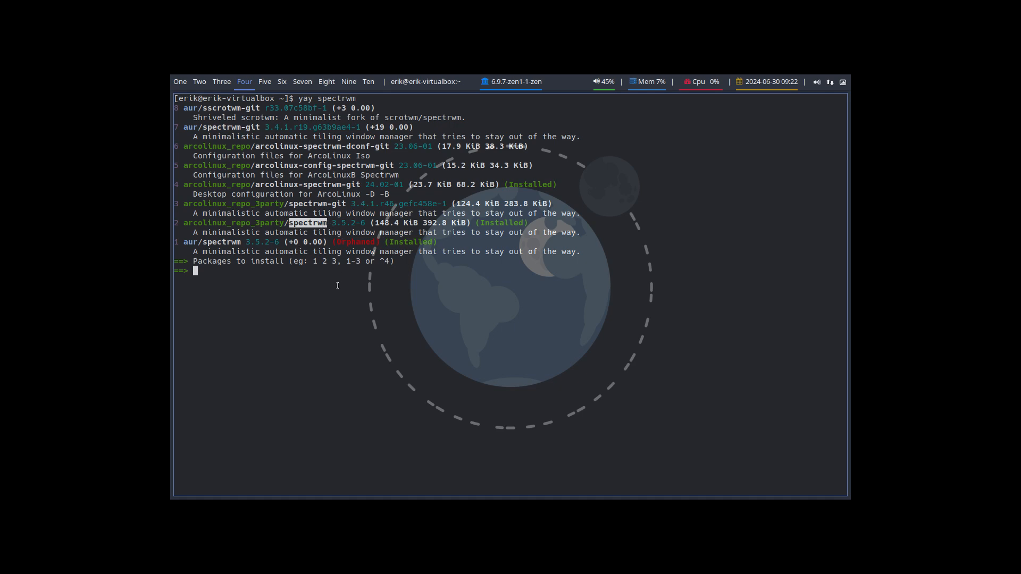
Build aur/spectrwm, package 1, with the default build answers, enter the sudo password, and decline the installation.
left_click(323, 296)
type("1")
key("Return")
key("Return")
key("Return")
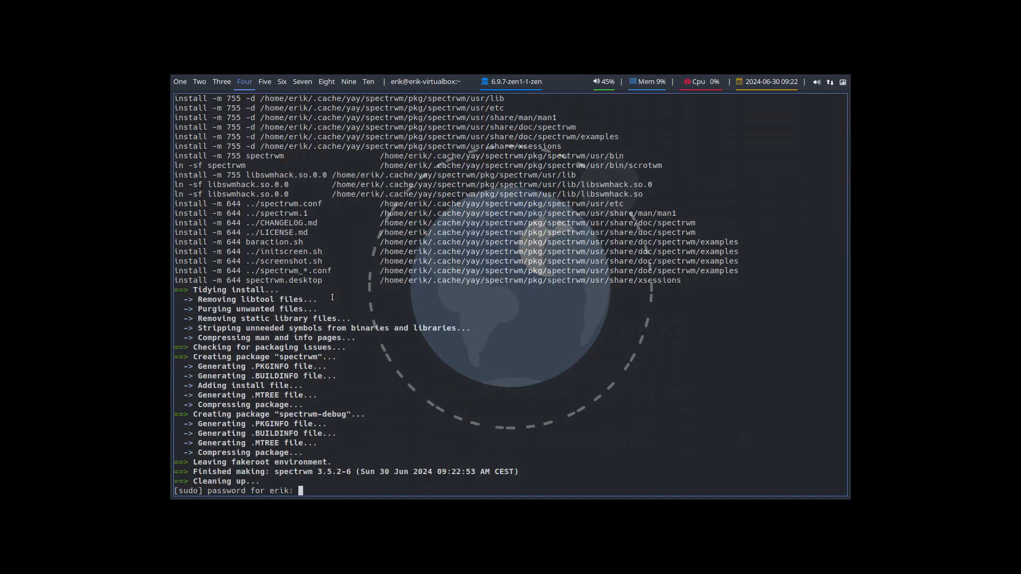
key("Return")
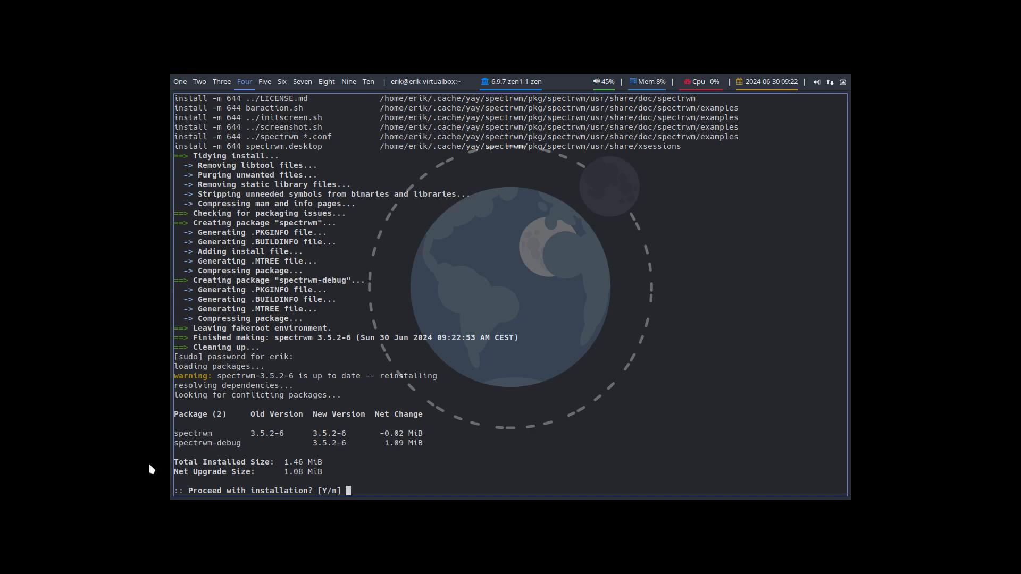
type("n")
key("Return")
Run remove-debug and confirm changing the debug option to !debug.
type("re")
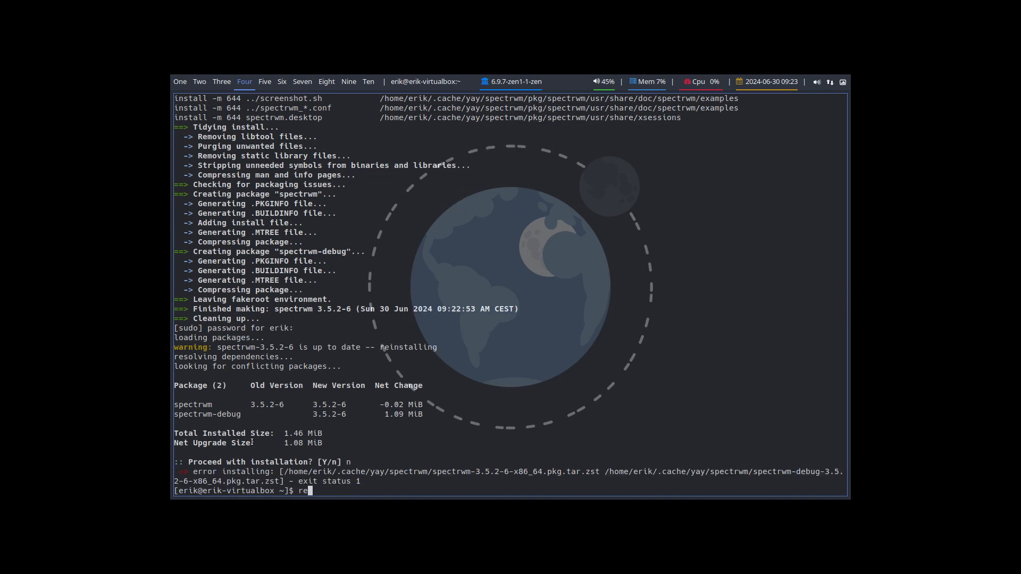
type("move-debug")
key("Return")
type("y")
key("Return")
Reinstall aur/spectrwm, package 1, with yay spectrwm, accepting the default build and installation answers.
type("yay spectrwm")
key("Return")
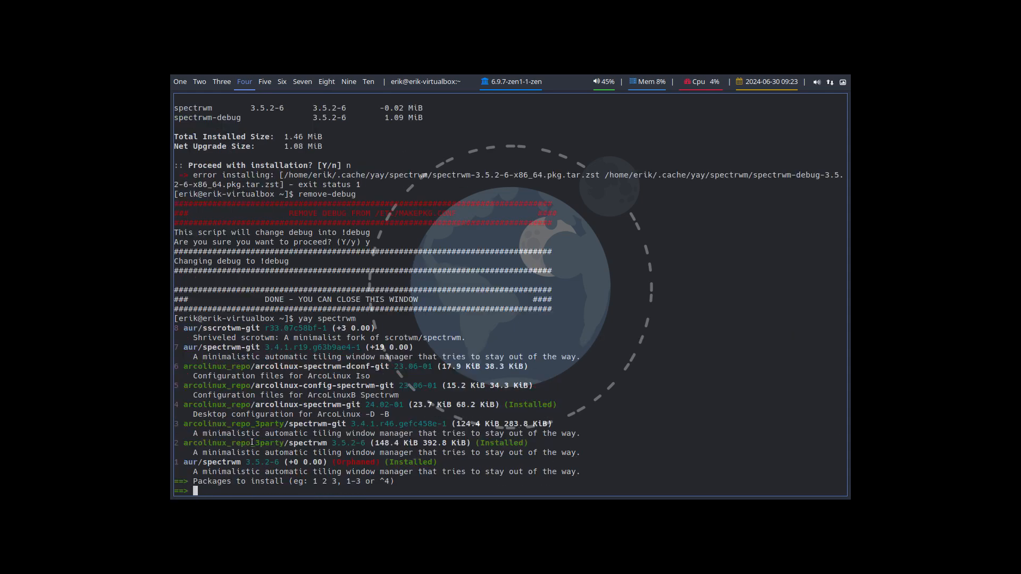
type("1")
key("Return")
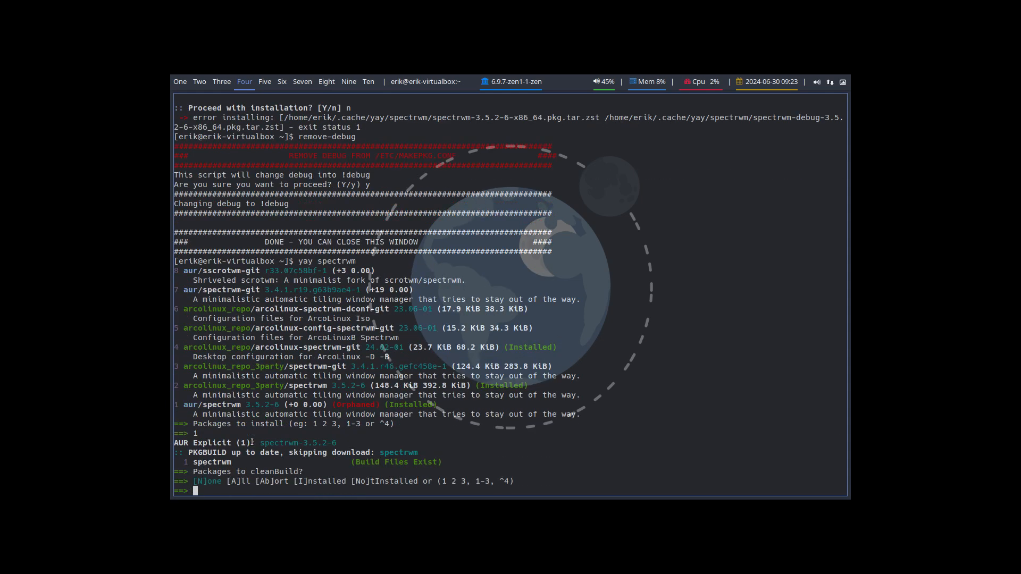
key("Return")
key("Return")
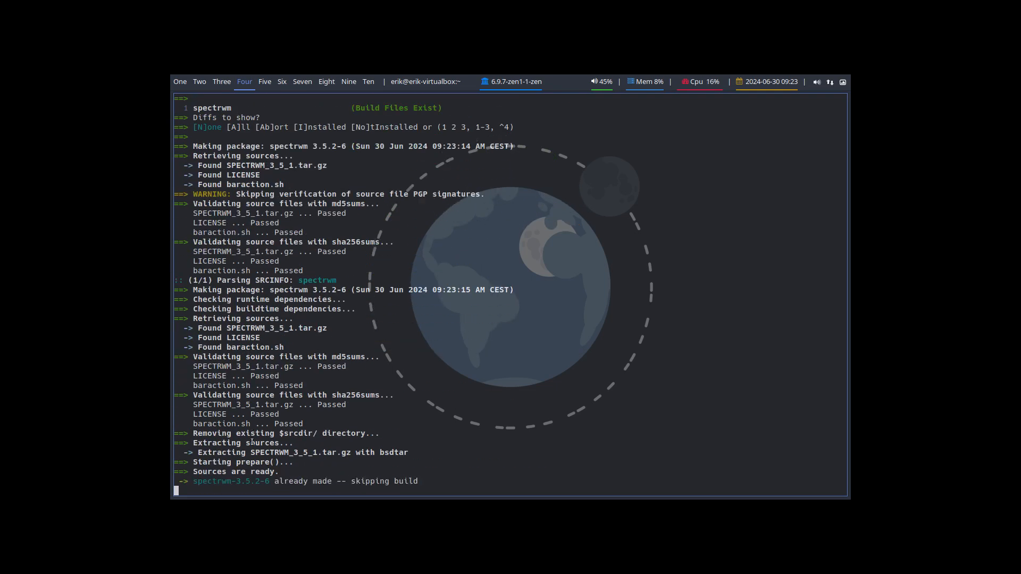
key("Return")
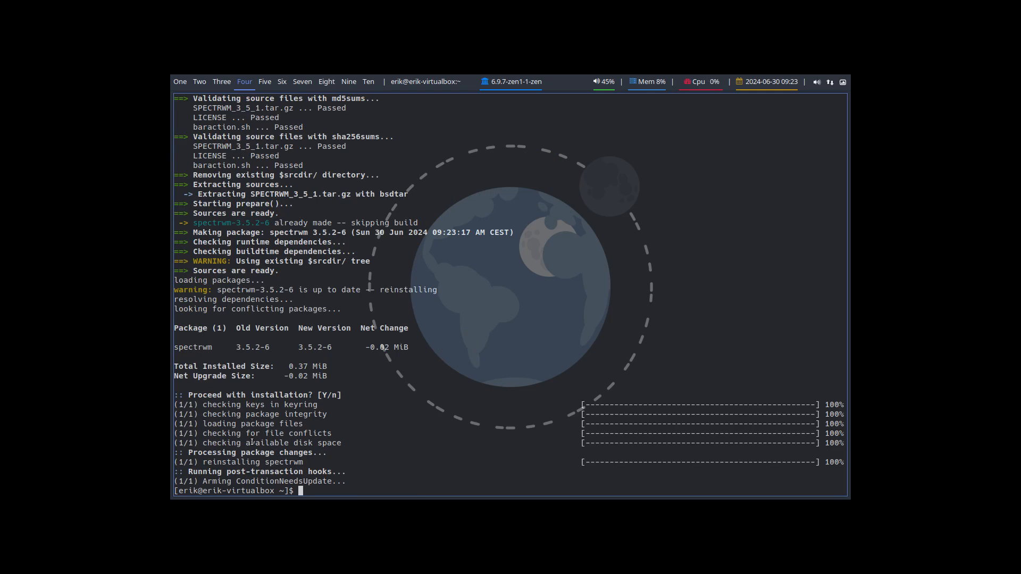
Restart spectrwm, log out, and log back in to the session with the account password.
key("super+shift+r")
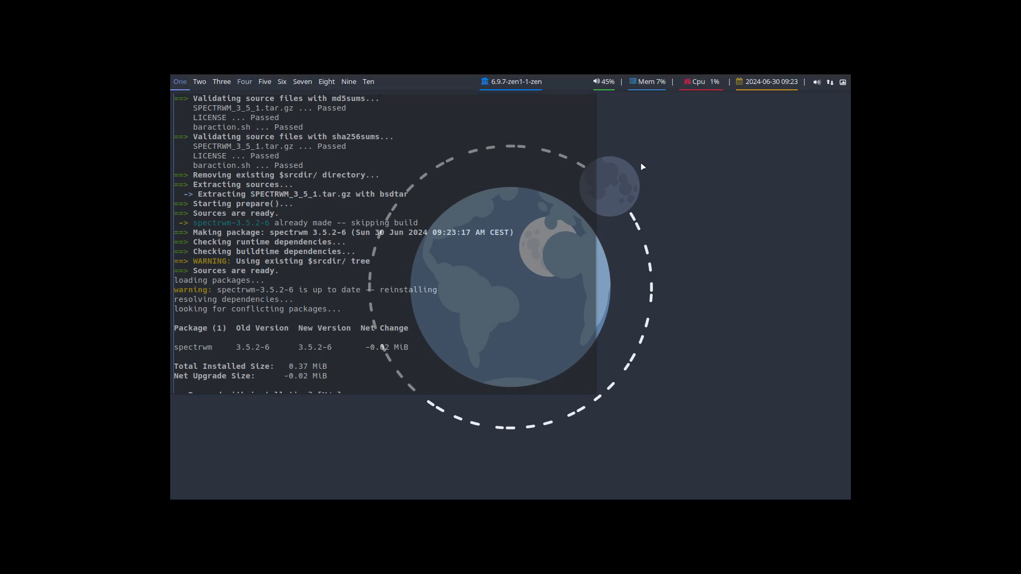
key("super+x")
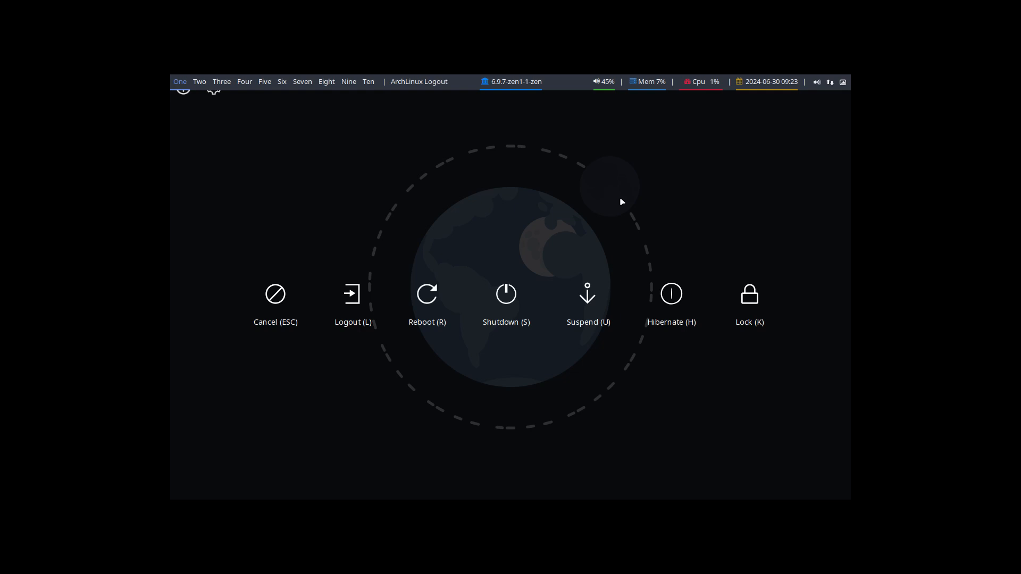
key("l")
type("••••")
key("Return")
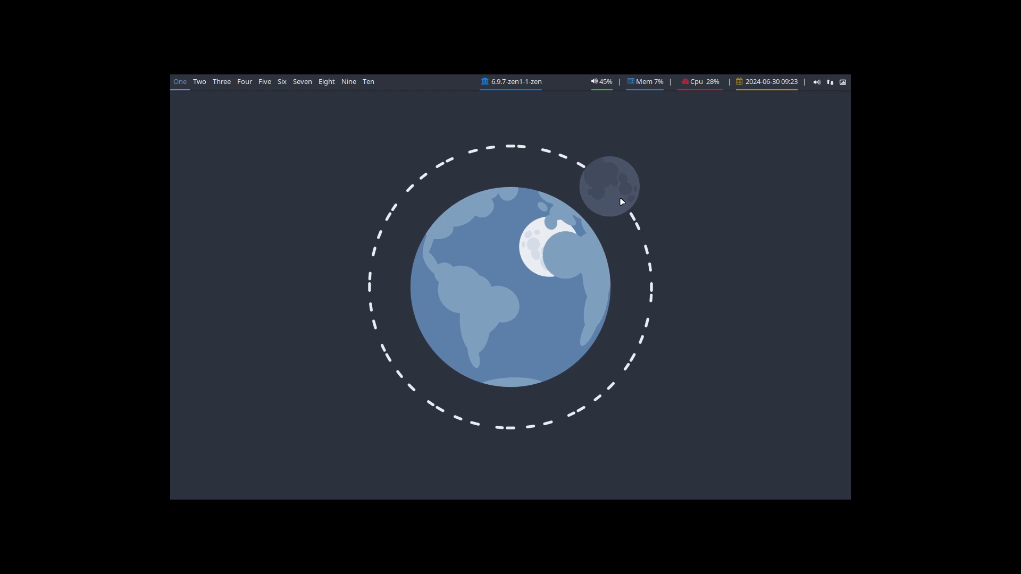
Test tiling on workspace One by opening four terminals and closing them all.
key("super+Return")
key("super+Return")
key("super+Return")
key("super+Return")
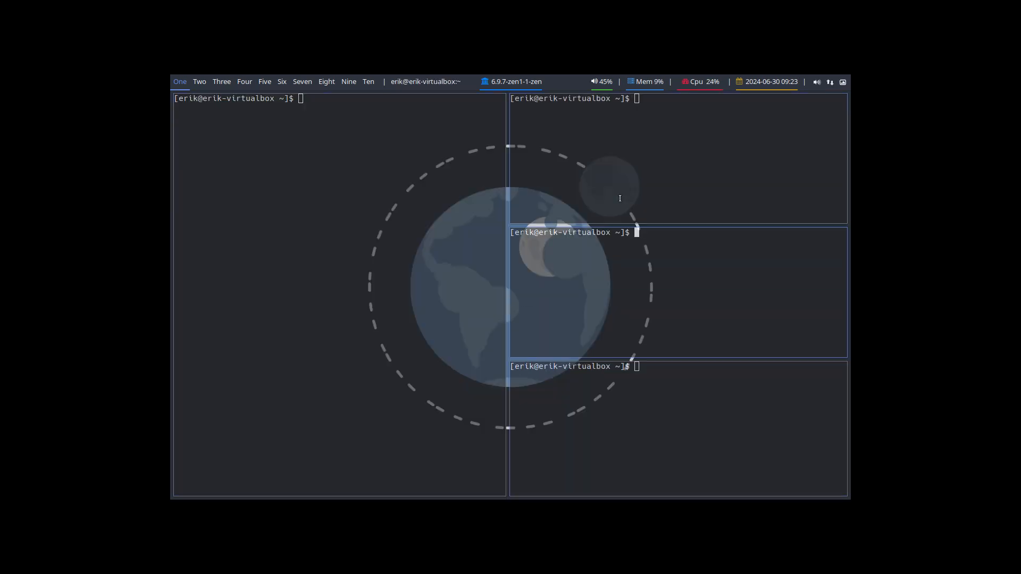
key("super+w")
key("super+w")
key("super+w")
key("super+w")
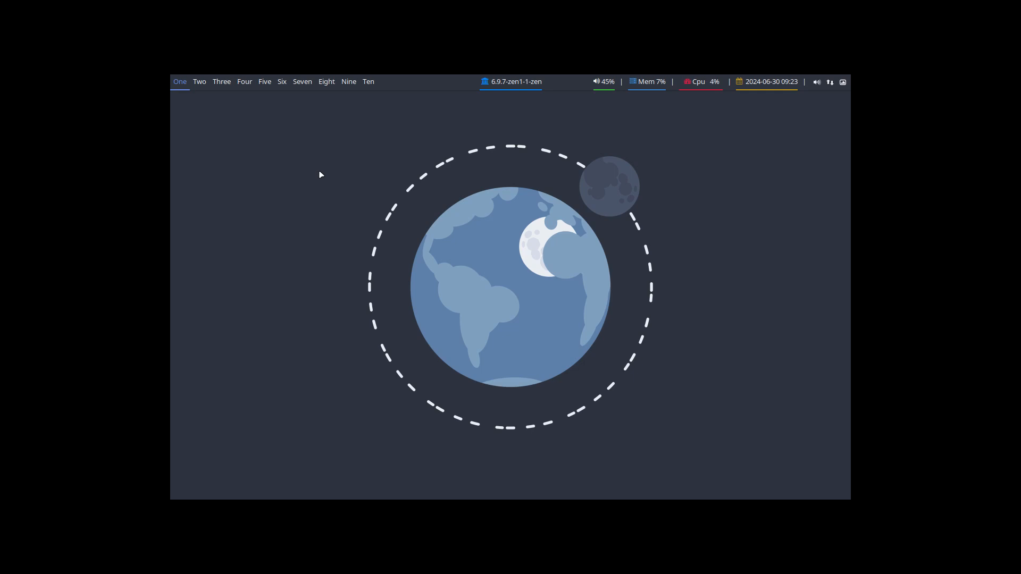
Launch Firefox, examine the commit history of the conformal/spectrwm repository on GitHub, and close the browser.
key("super+d")
type("firef")
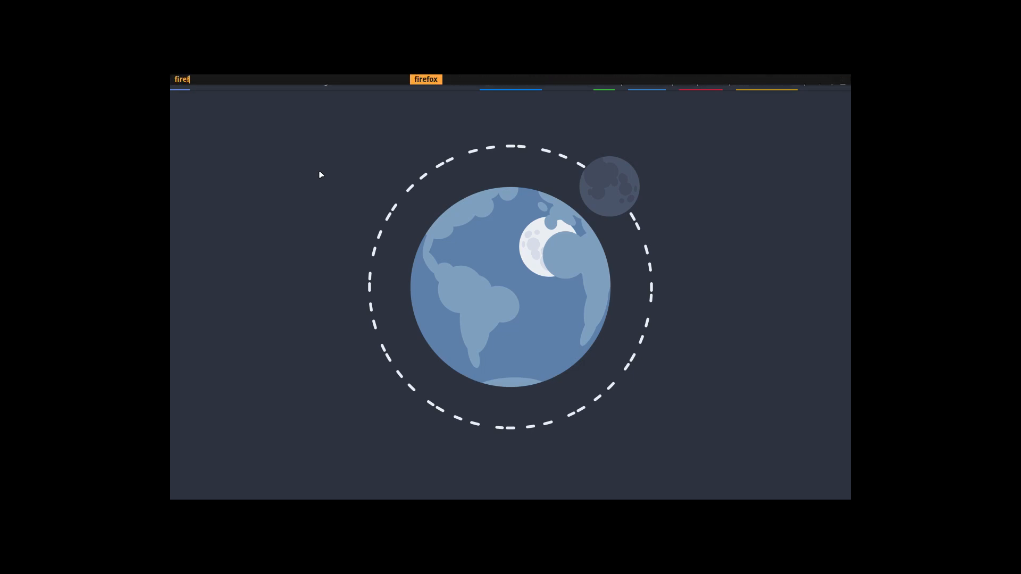
key("Return")
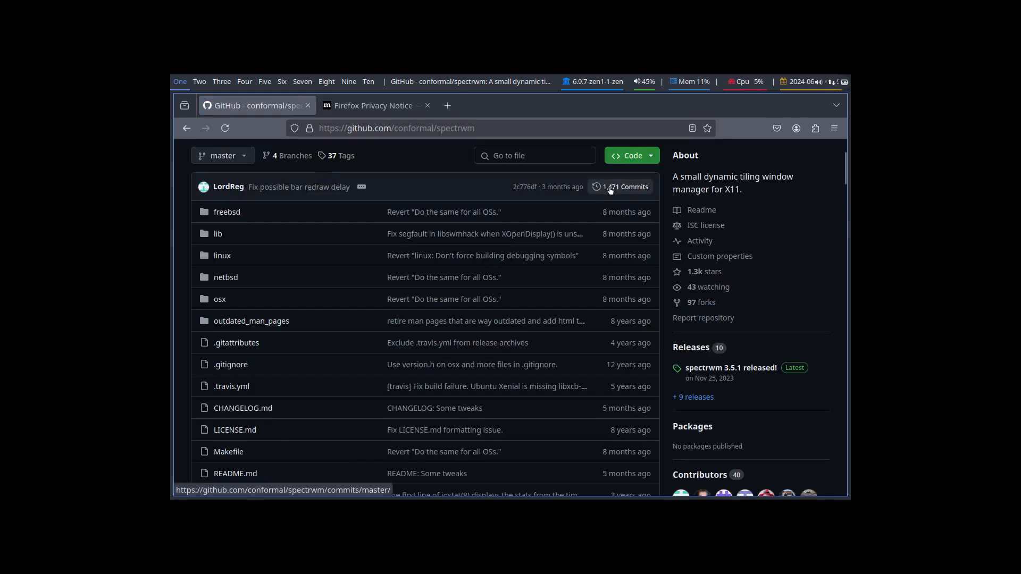
left_click(617, 189)
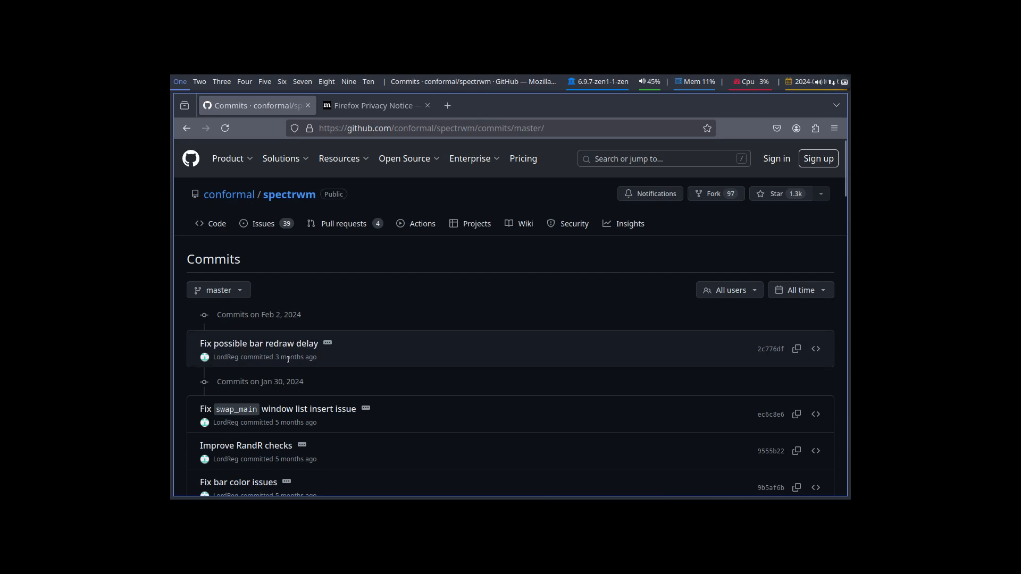
scroll(510, 386, "down", 5)
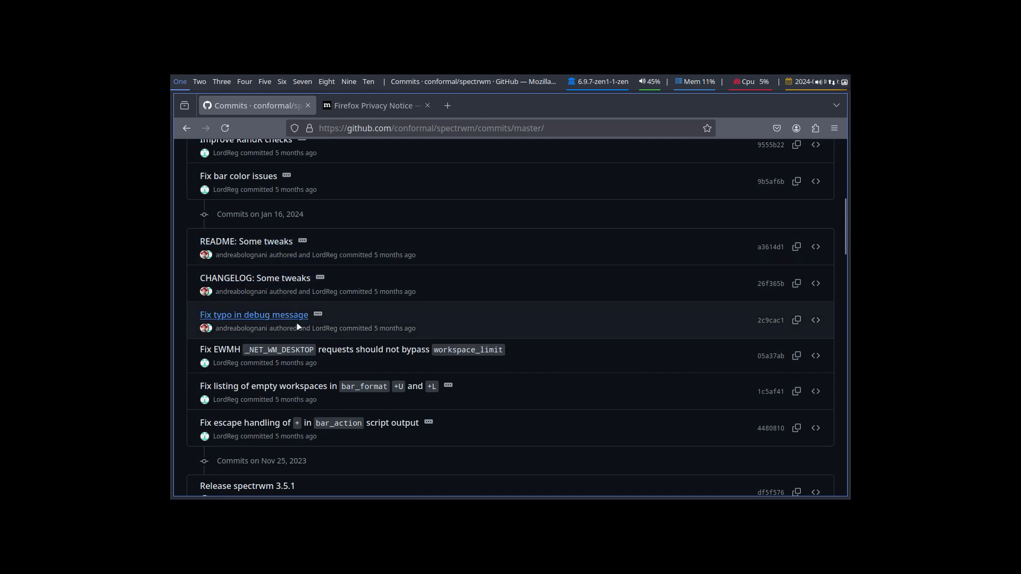
scroll(514, 327, "up", 5)
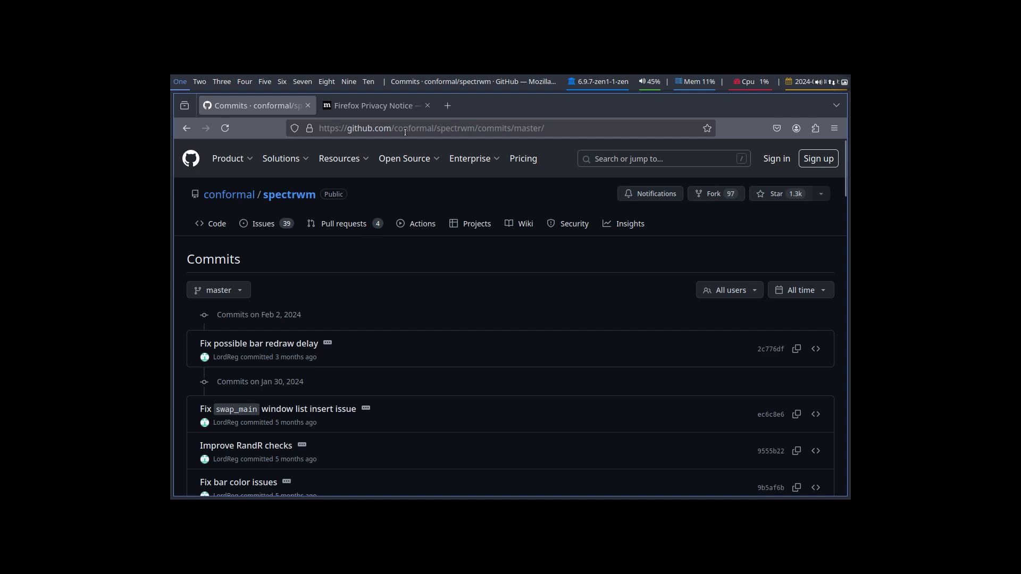
key("super+q")
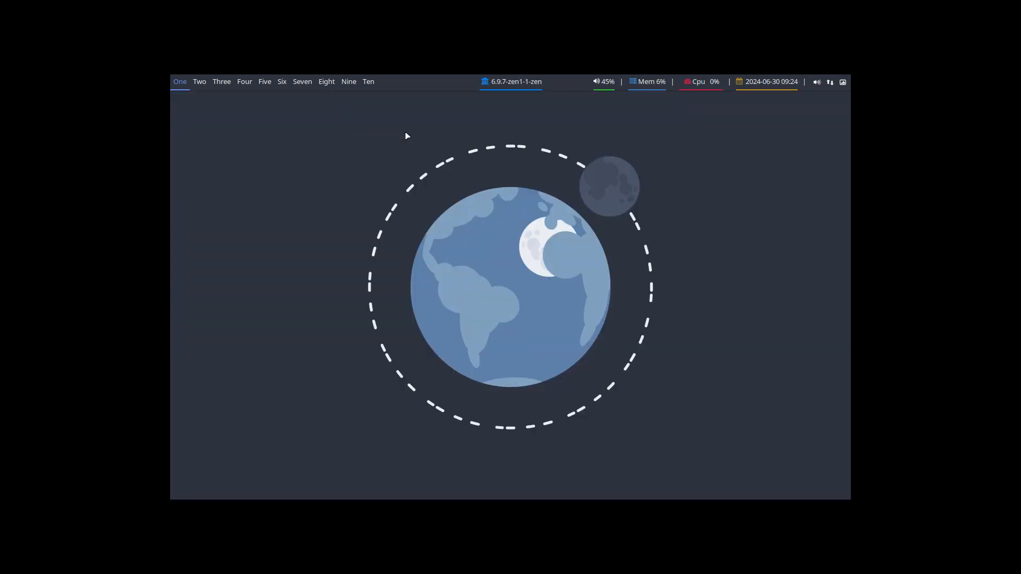
Start the Arch Linux Tweak Tool from a terminal with the att command and authenticate with the account password.
key("super+Return")
type("att")
key("Return")
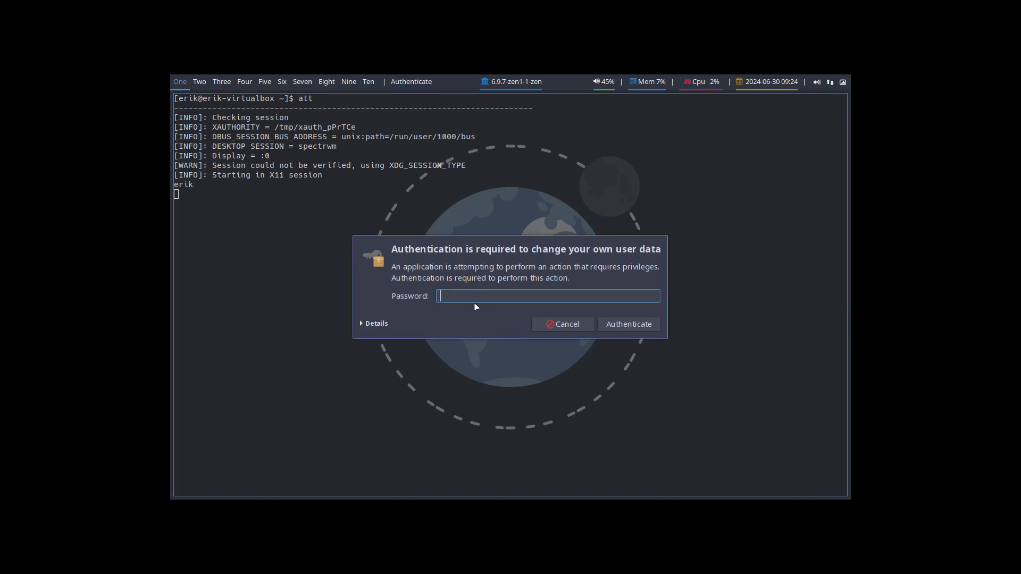
type("••••")
key("Return")
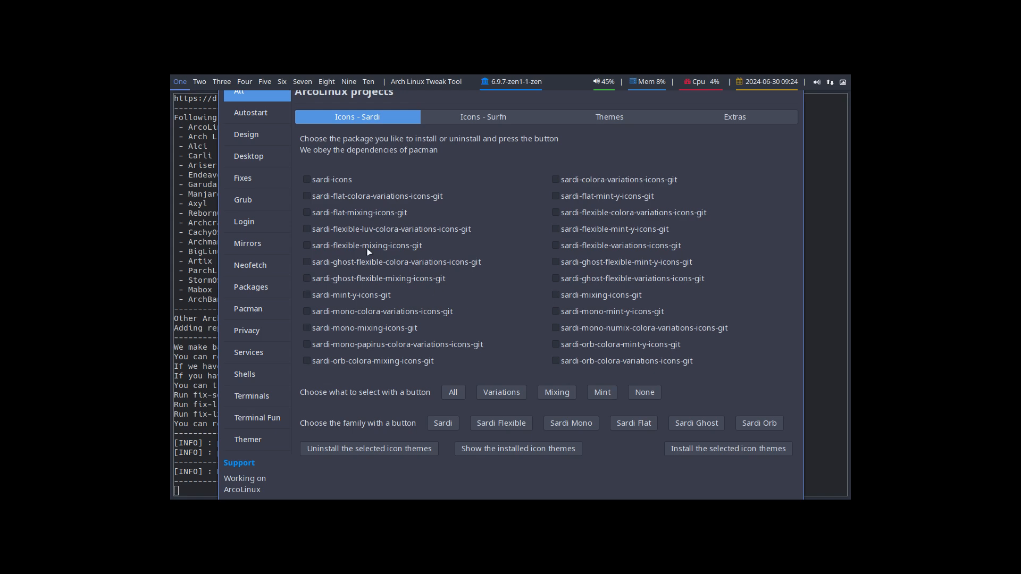
Install the worm desktop with the Desktop Installer and quit the Arch Linux Tweak Tool.
left_click(275, 156)
left_click(428, 202)
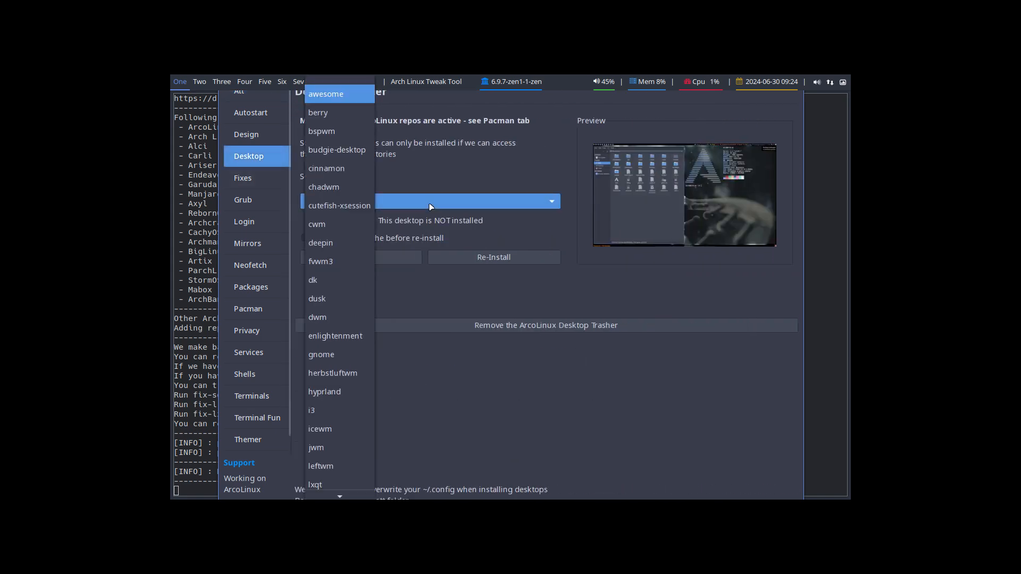
scroll(335, 334, "down", 5)
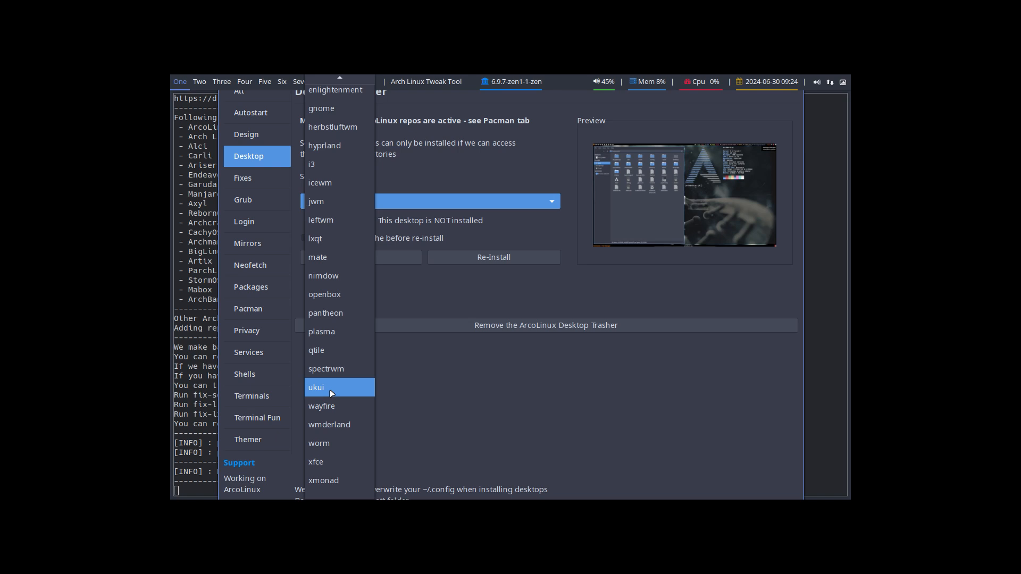
left_click(329, 446)
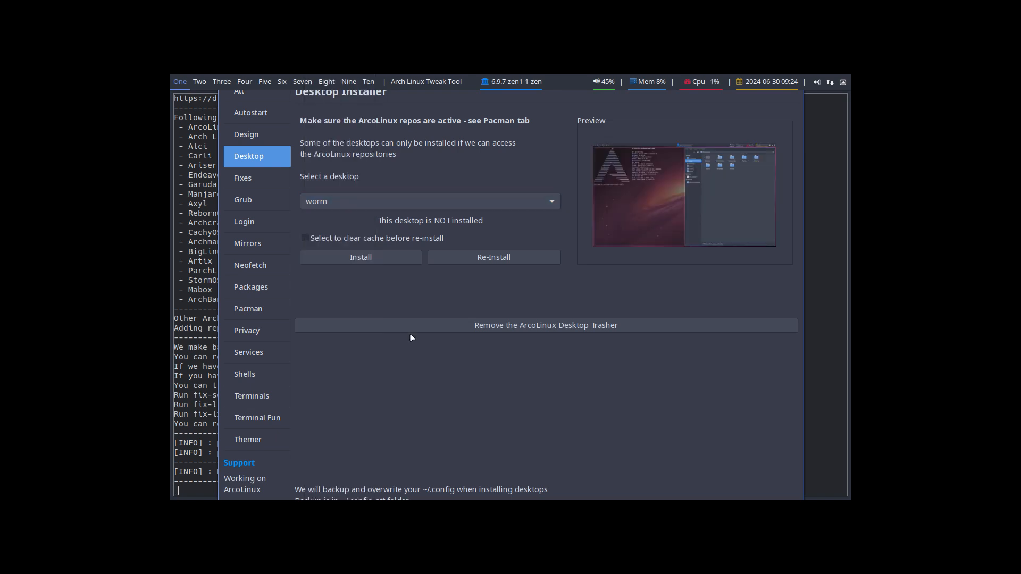
left_click(390, 260)
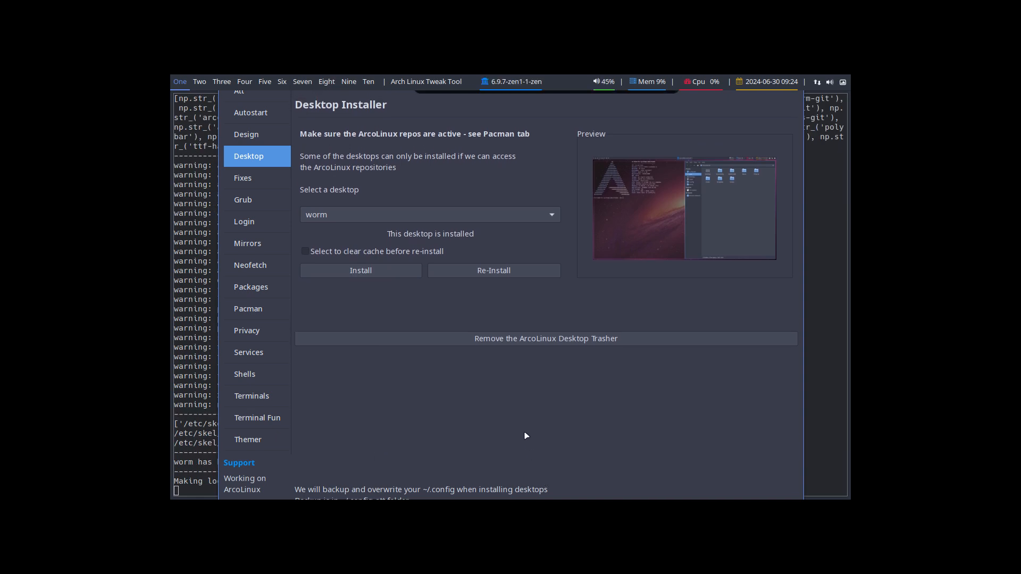
key("super+q")
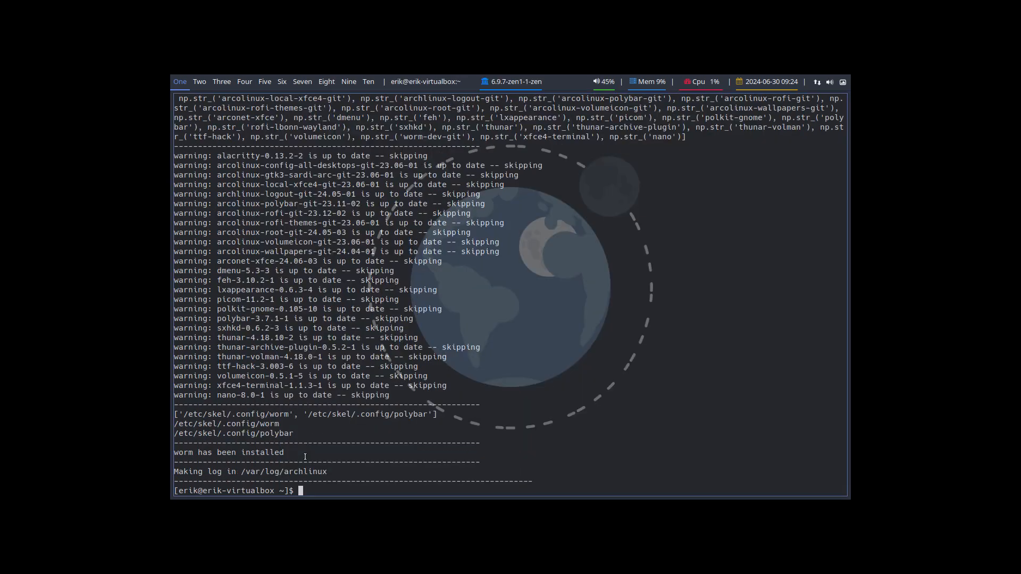
Log out of the spectrwm session and log in to the Worm session with the account password.
key("super+x")
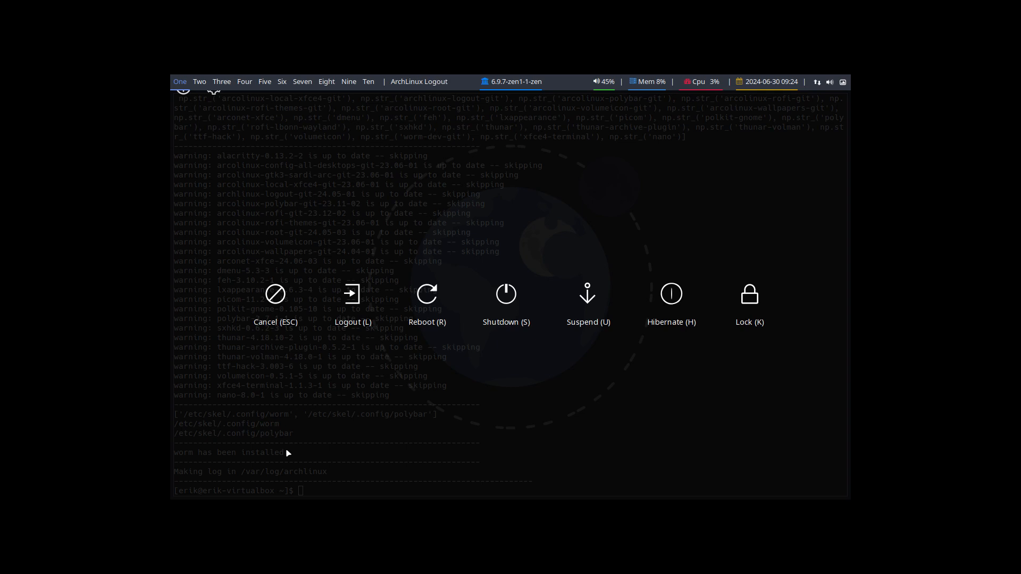
key("l")
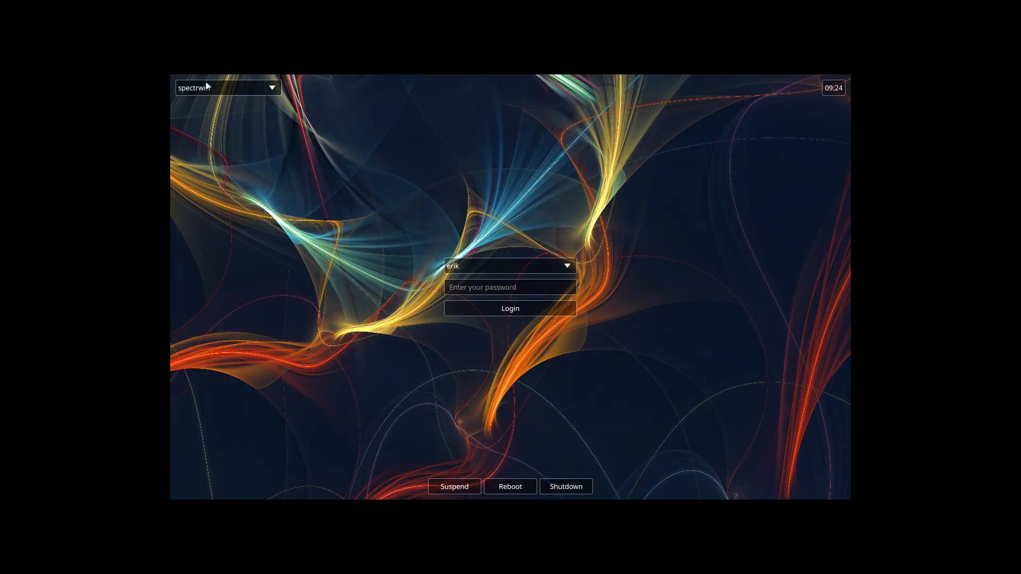
left_click(206, 85)
left_click(212, 130)
left_click(448, 288)
type("****")
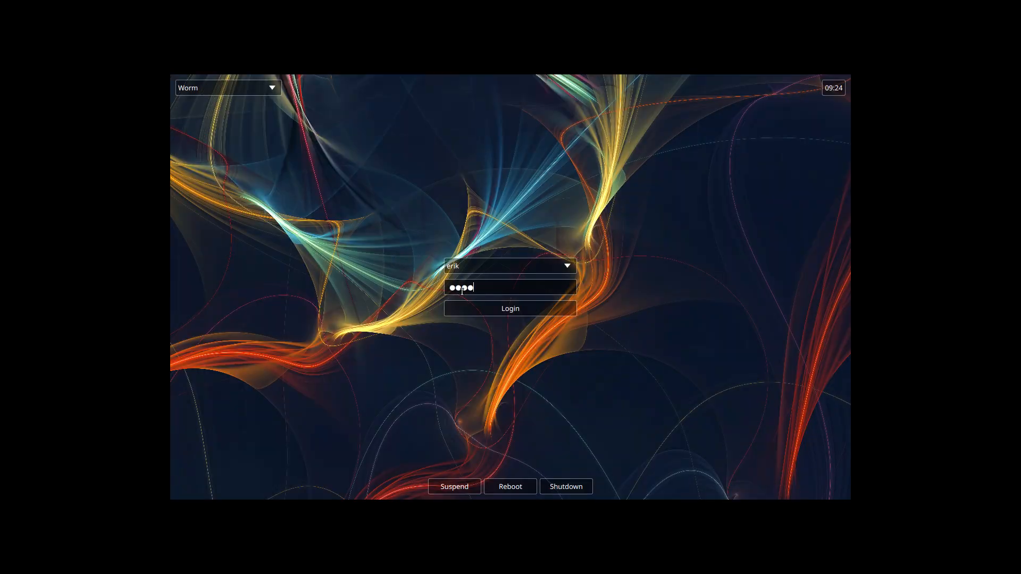
key("Return")
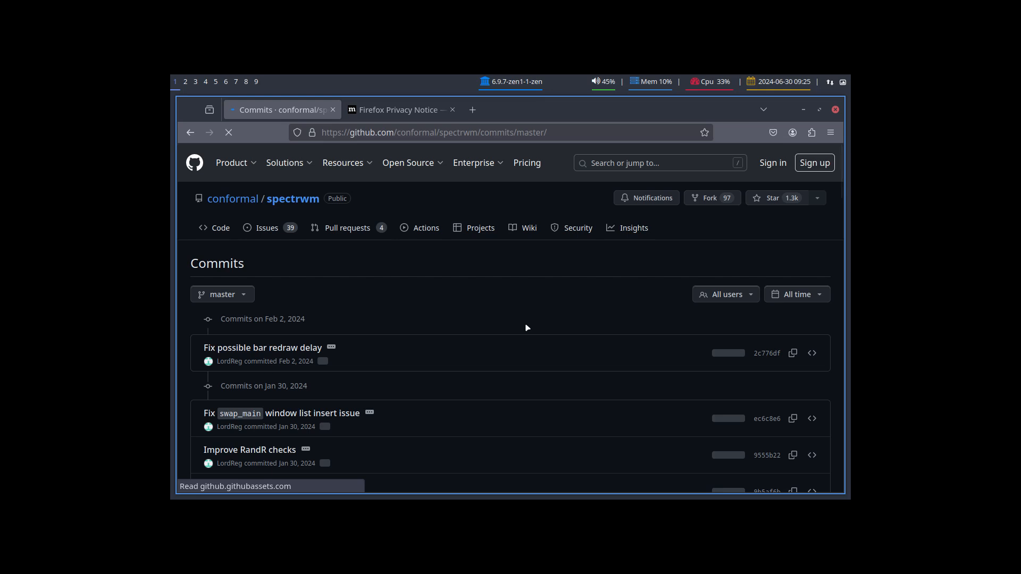
Search the web for "github worm", look over the worm topic page on GitHub and return to the results.
left_click(393, 133)
type("guith")
key("BackSpace")
key("BackSpace")
key("BackSpace")
key("BackSpace")
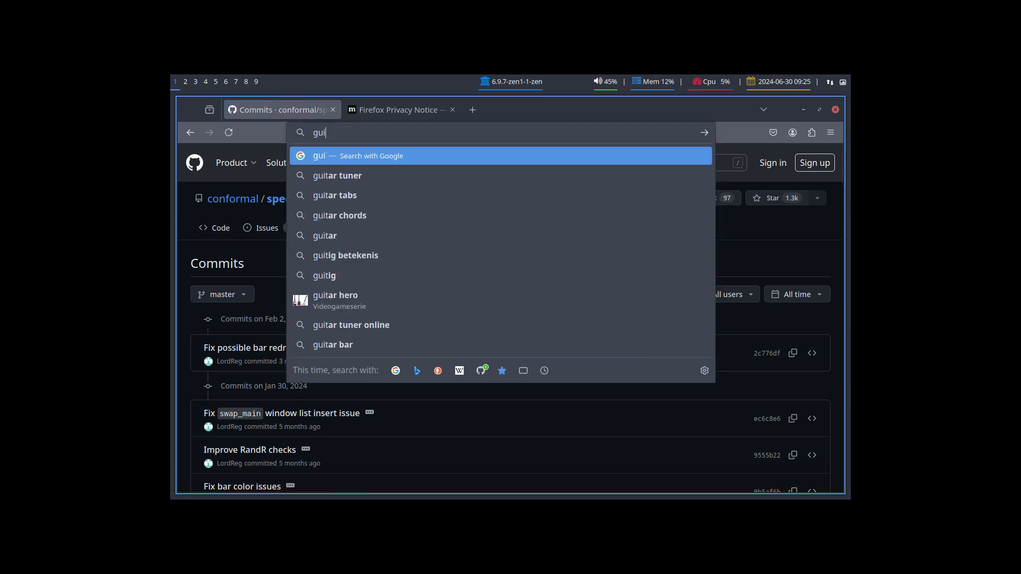
type("ithub worm")
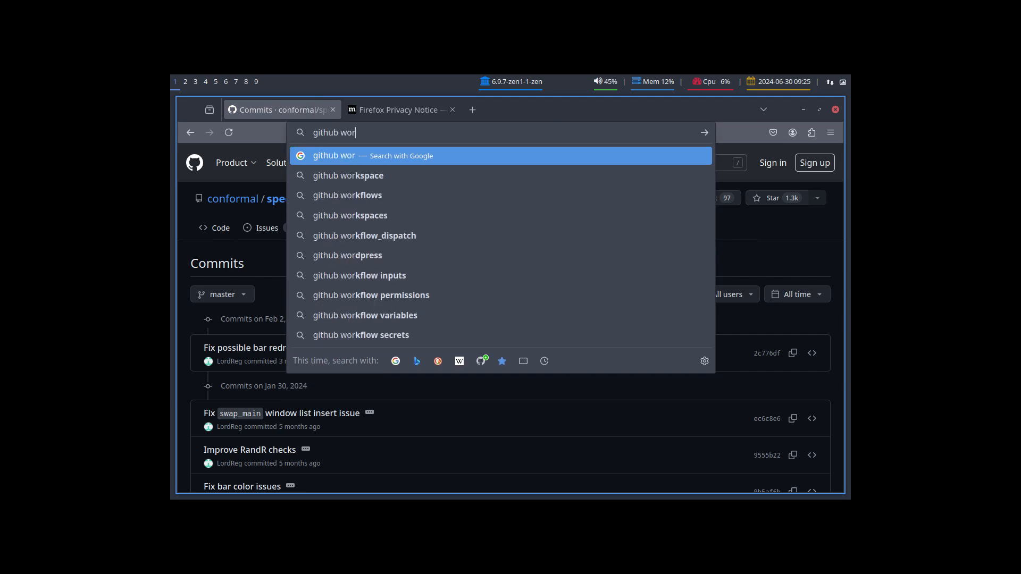
key("Return")
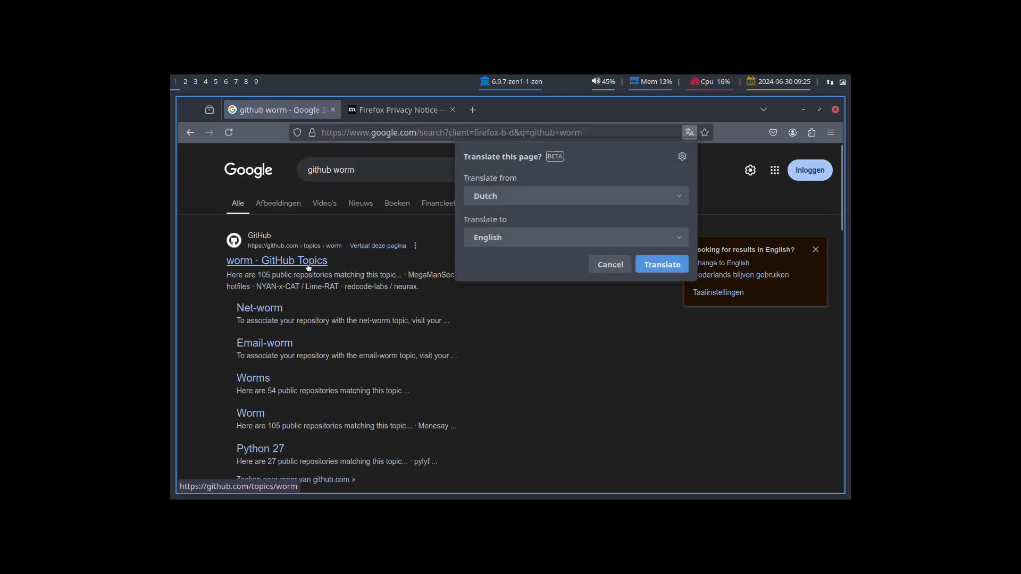
left_click(314, 262)
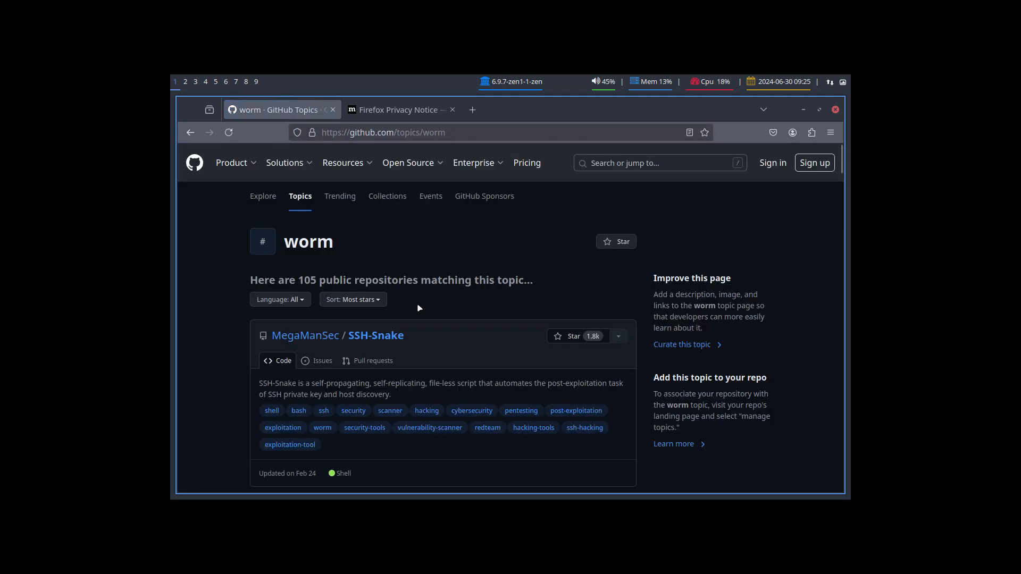
scroll(420, 308, "down", 3)
scroll(420, 309, "up", 3)
left_click(190, 132)
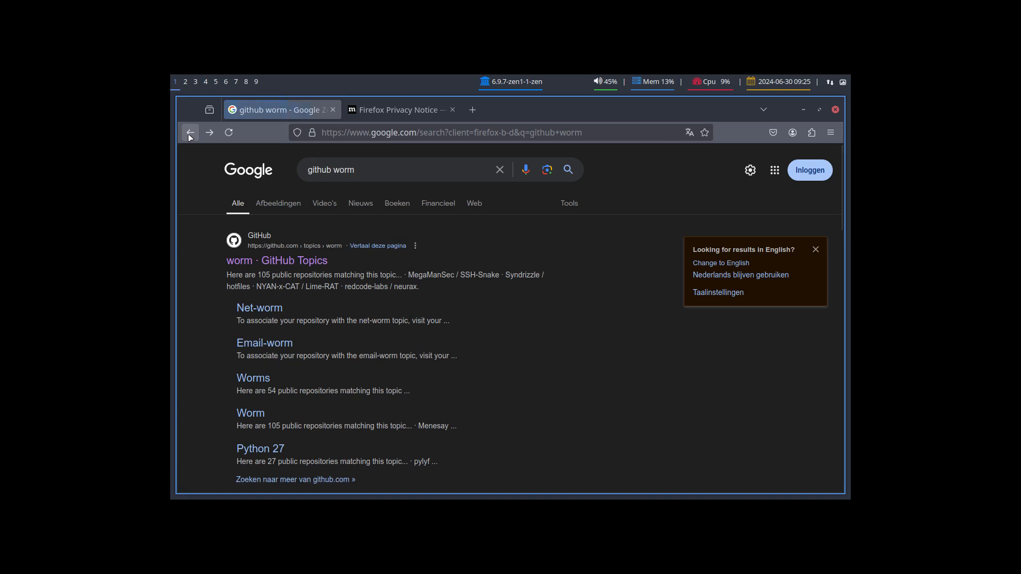
Refine the web search to "github worm twm" and look through the results for the window manager's repository.
left_click(373, 174)
type("twm")
key("Return")
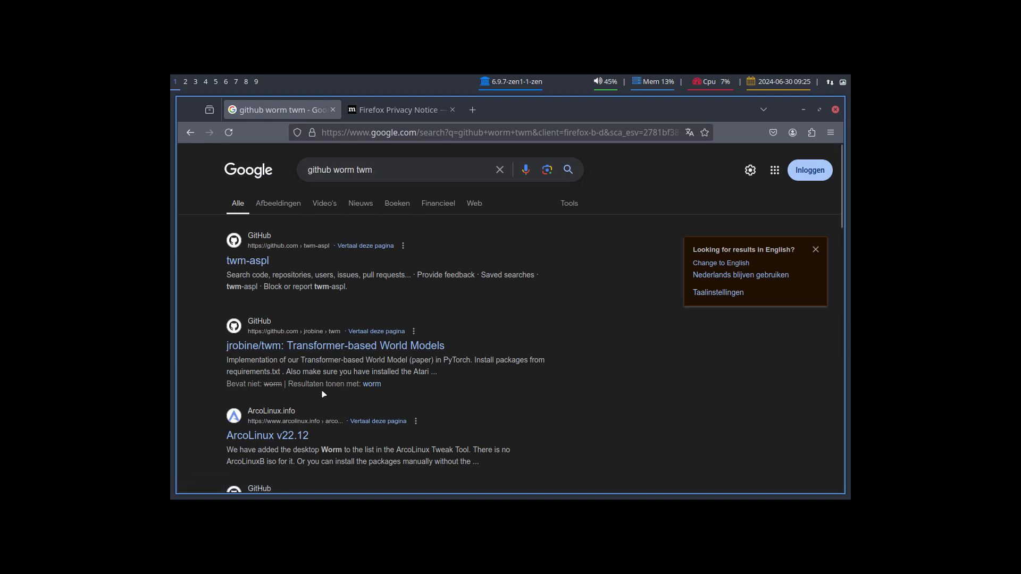
scroll(219, 436, "down", 8)
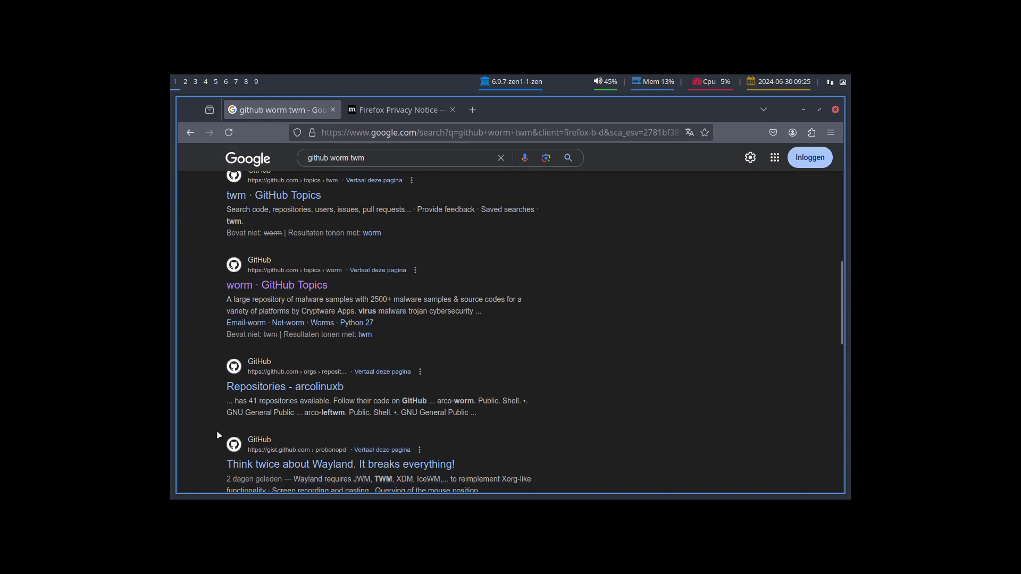
scroll(218, 435, "down", 4)
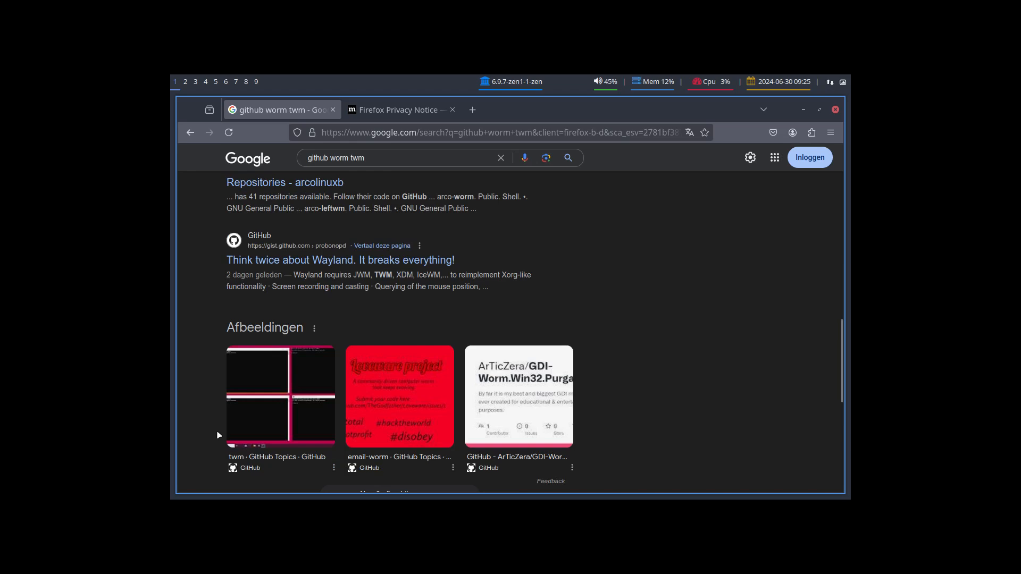
scroll(436, 396, "up", 12)
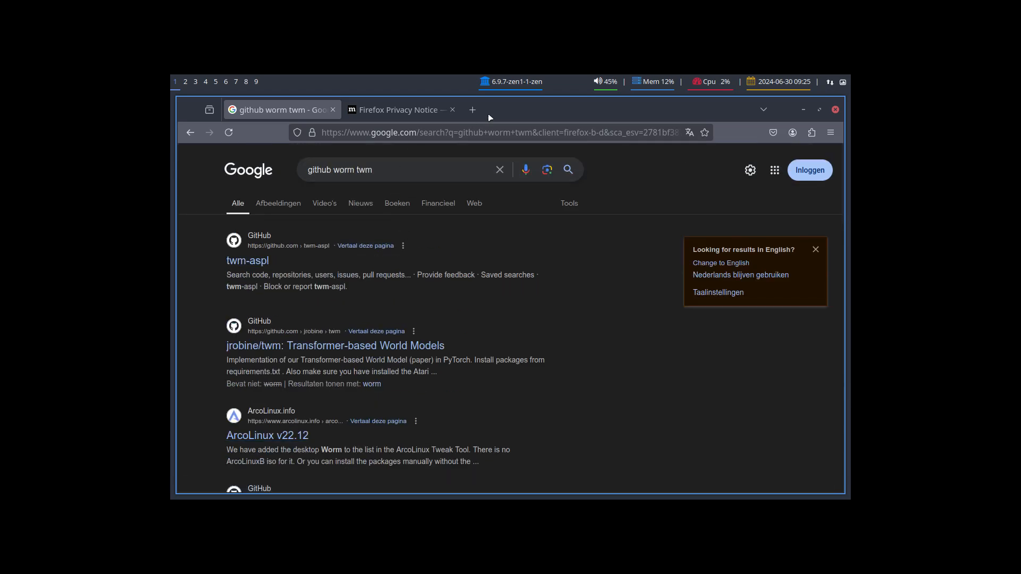
In a new terminal, search the packages with yay for "worm twm" and for "worm", and examine the aur/worm entry.
key("super+Return")
type("yay ")
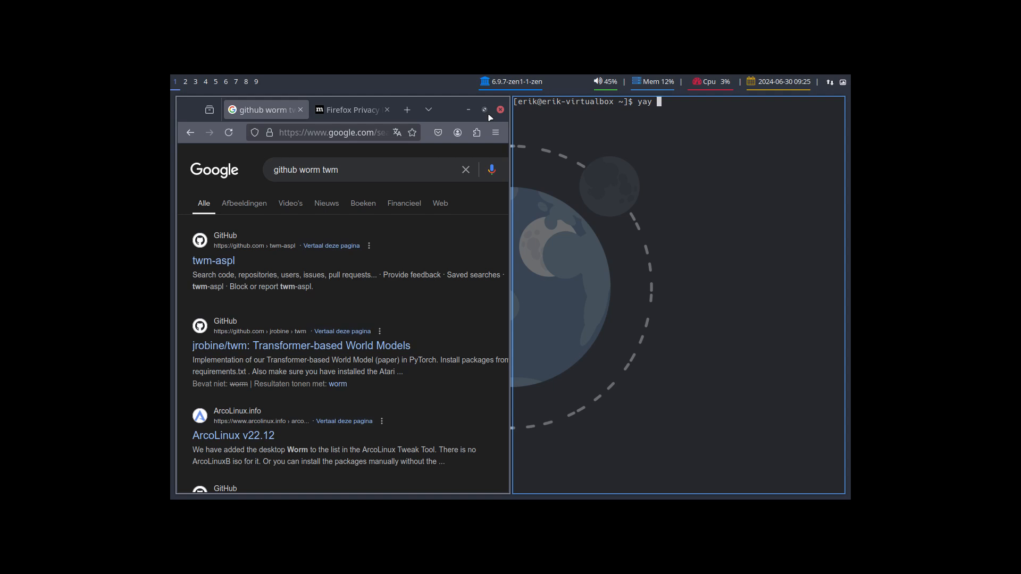
type("worm twm")
key("Return")
key("Up")
key("BackSpace")
key("BackSpace")
key("BackSpace")
key("BackSpace")
key("Return")
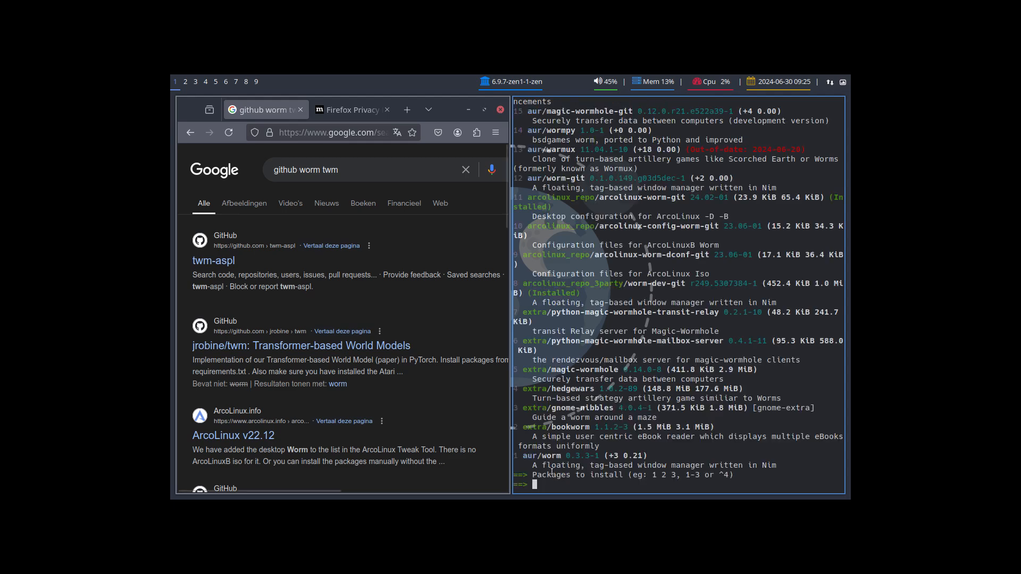
left_click_drag(559, 468, 787, 470)
left_click(561, 461)
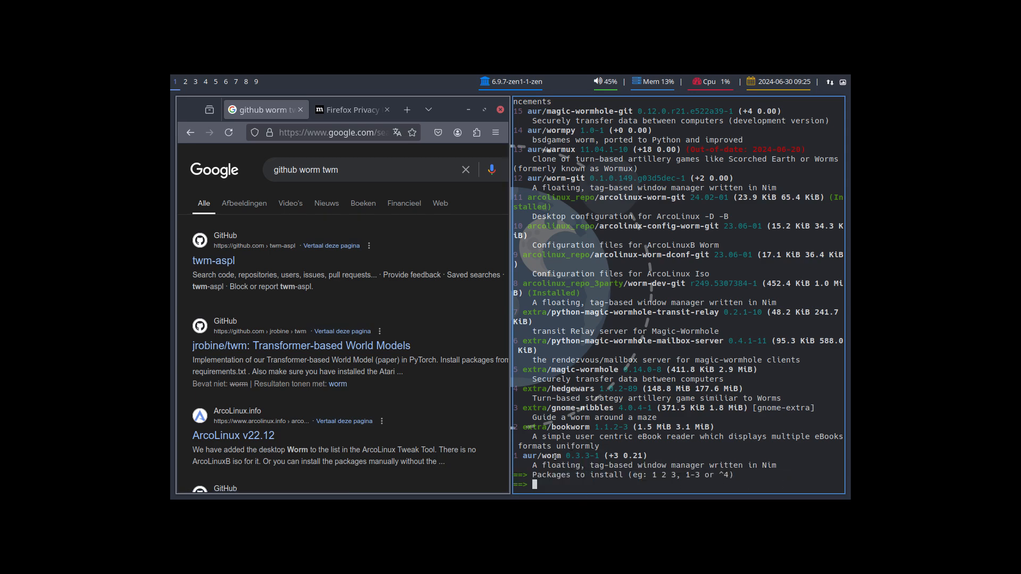
Start building aur/worm as package 1, accepting the default nimble provider, clean build and diff answers.
type("1")
key("Return")
key("Return")
key("Return")
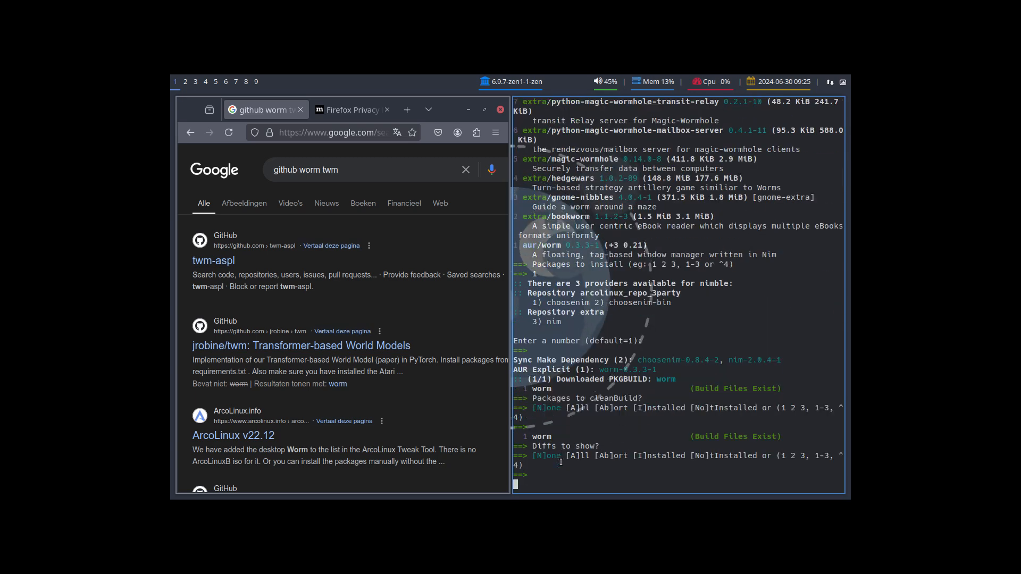
key("Return")
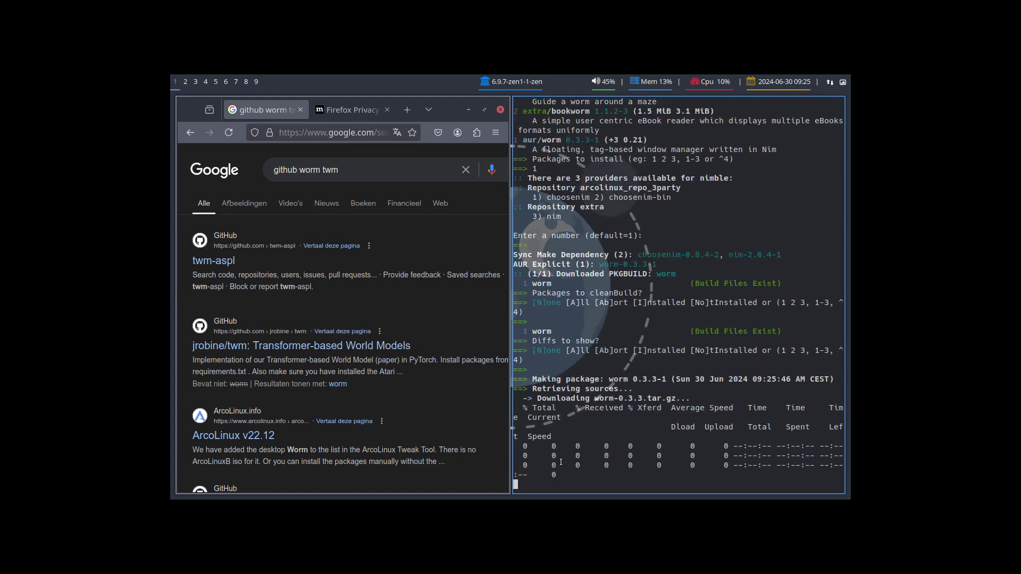
On workspace 2, open the PKGBUILD from the .cache/yay/worm folder in the text editor.
key("super+2")
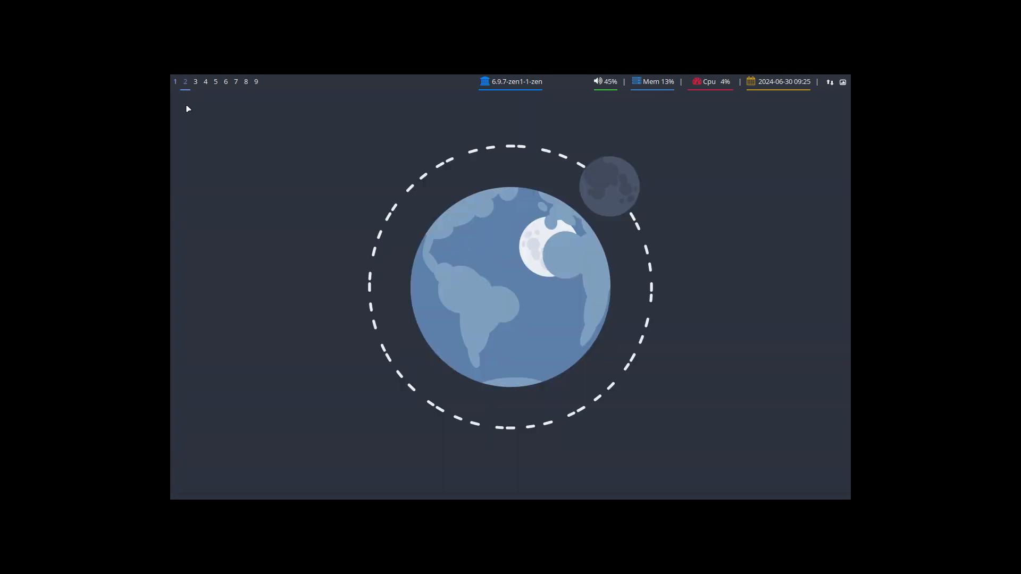
key("super+shift+Return")
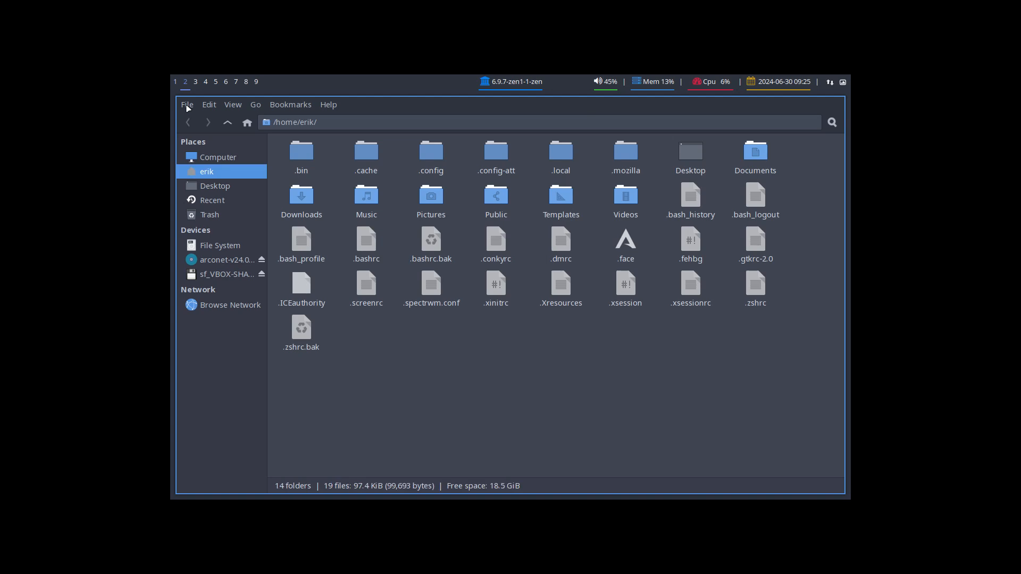
double_click(366, 155)
double_click(303, 213)
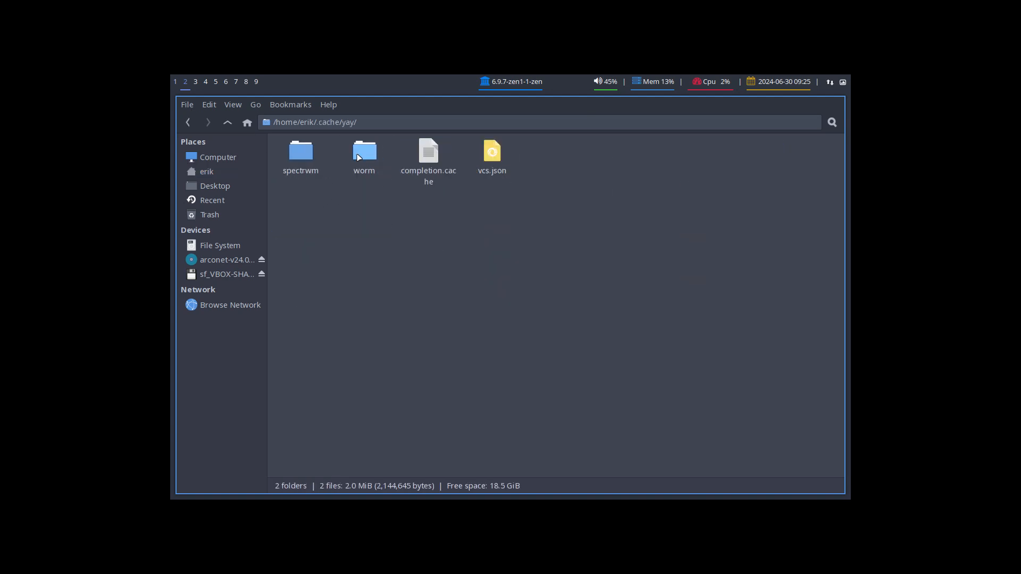
double_click(365, 153)
left_click(506, 154)
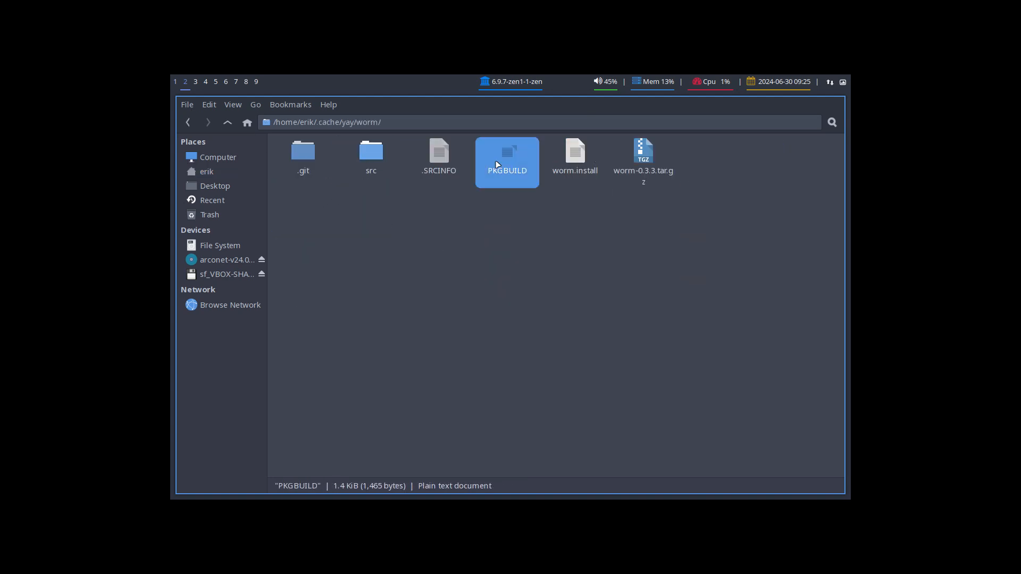
key("Return")
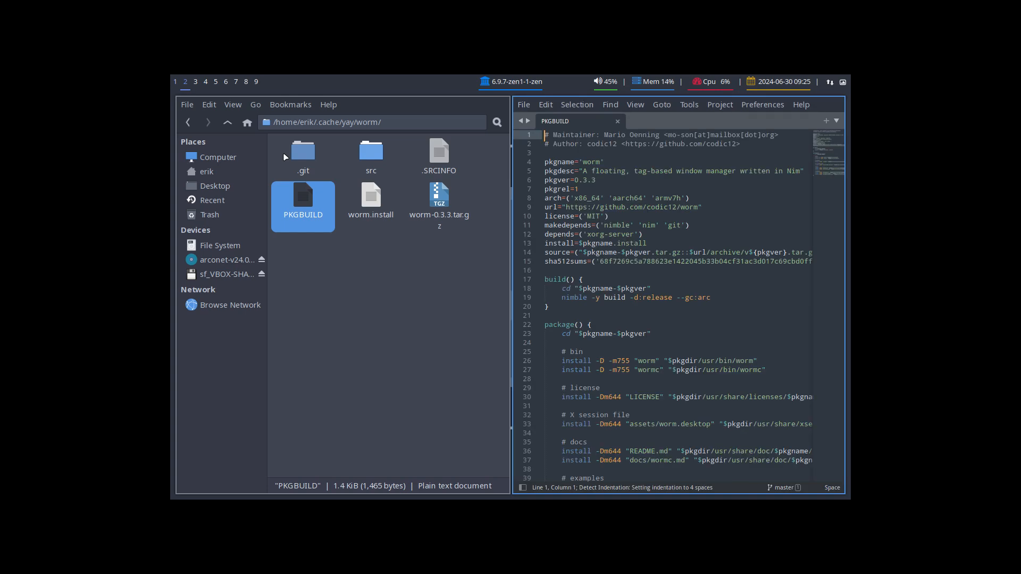
Copy the project URL from the PKGBUILD and load it in the workspace 1 browser, enlarged to fill the workspace.
left_click_drag(564, 209, 698, 208)
key("ctrl+c")
left_click(175, 81)
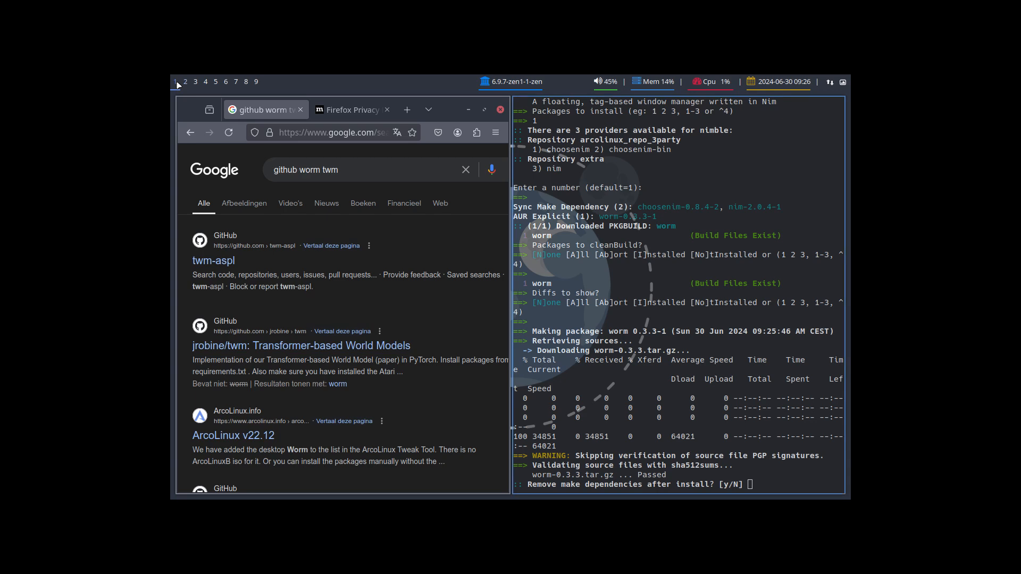
left_click(333, 133)
key("ctrl+v")
key("Return")
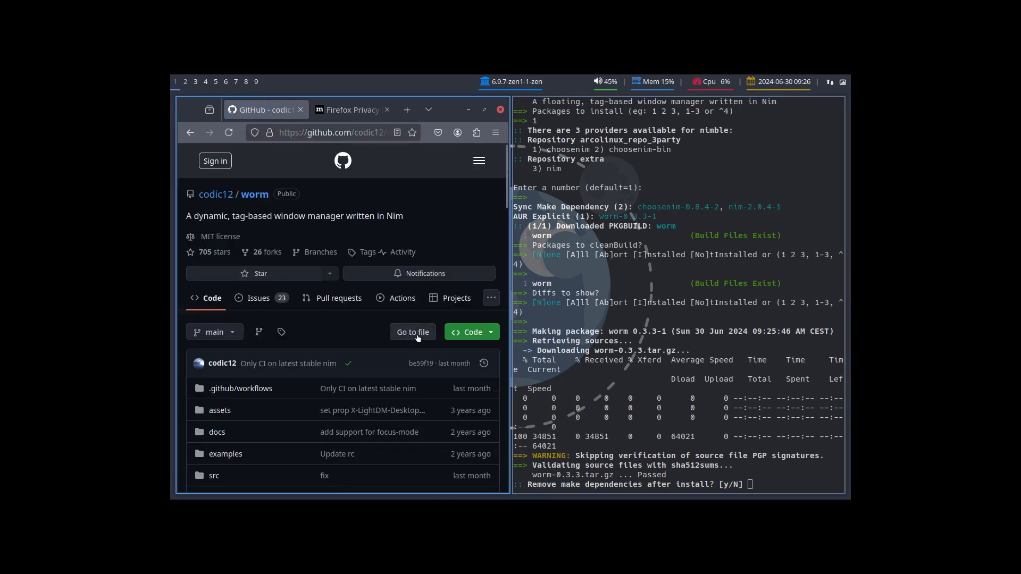
key("super+space")
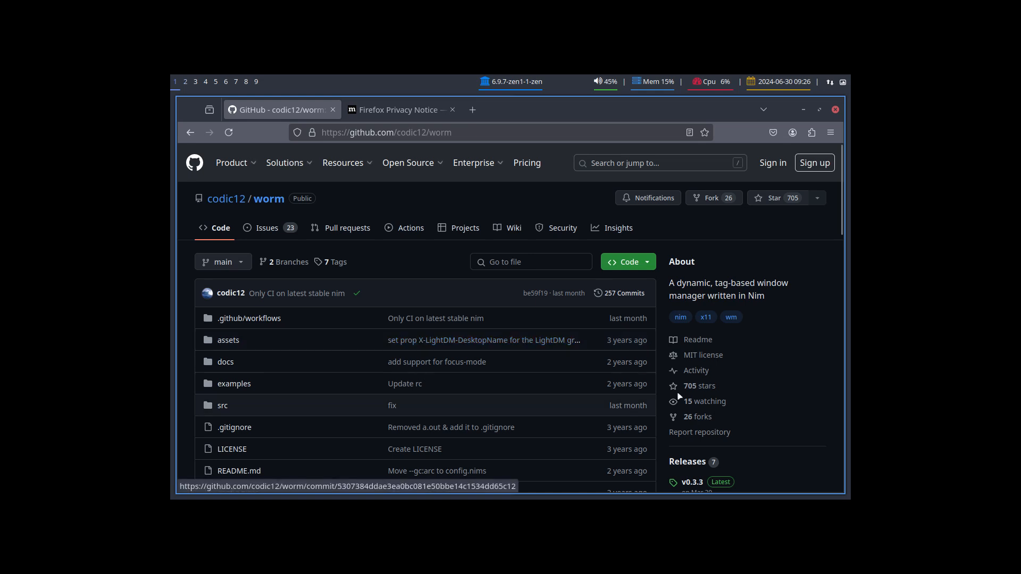
Examine the commit history of the codic12/worm repository's main branch.
left_click(623, 294)
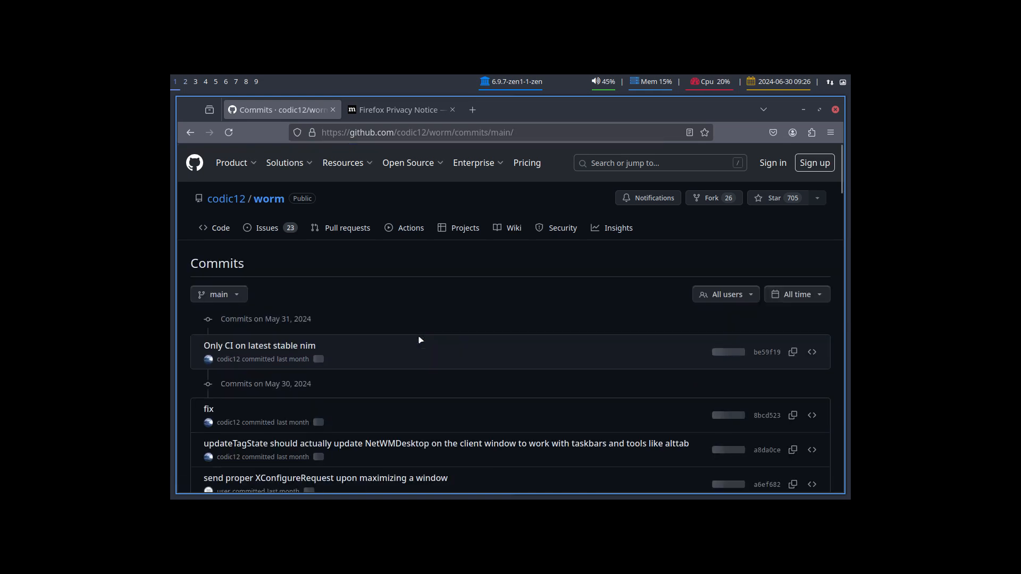
scroll(420, 340, "down", 4)
scroll(420, 340, "up", 4)
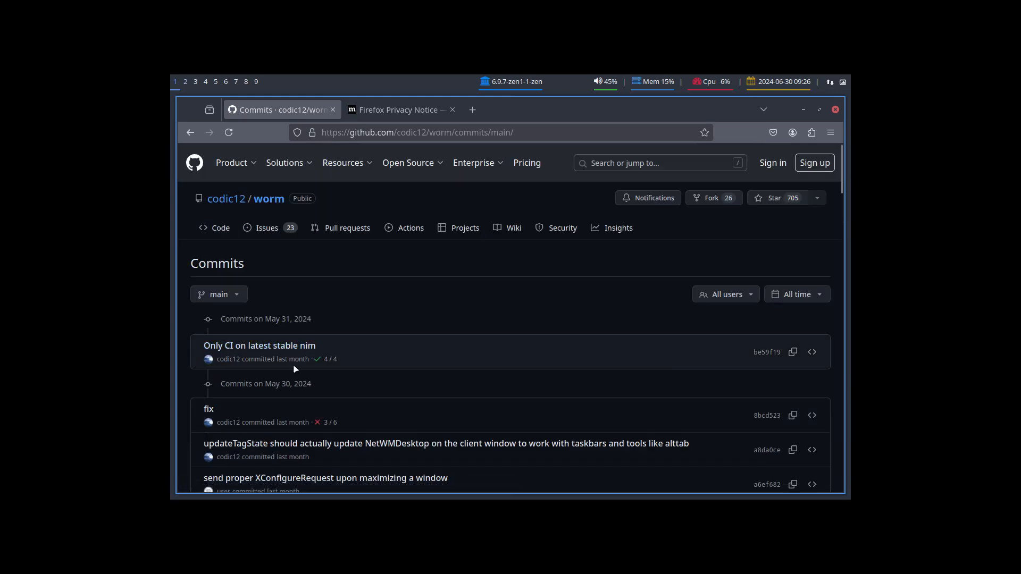
scroll(290, 392, "down", 2)
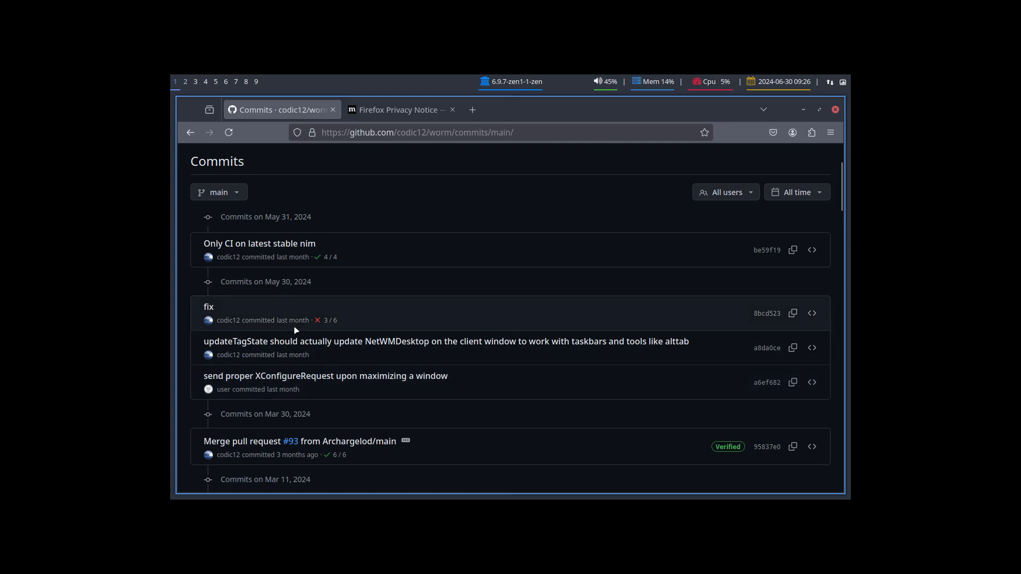
scroll(298, 424, "down", 4)
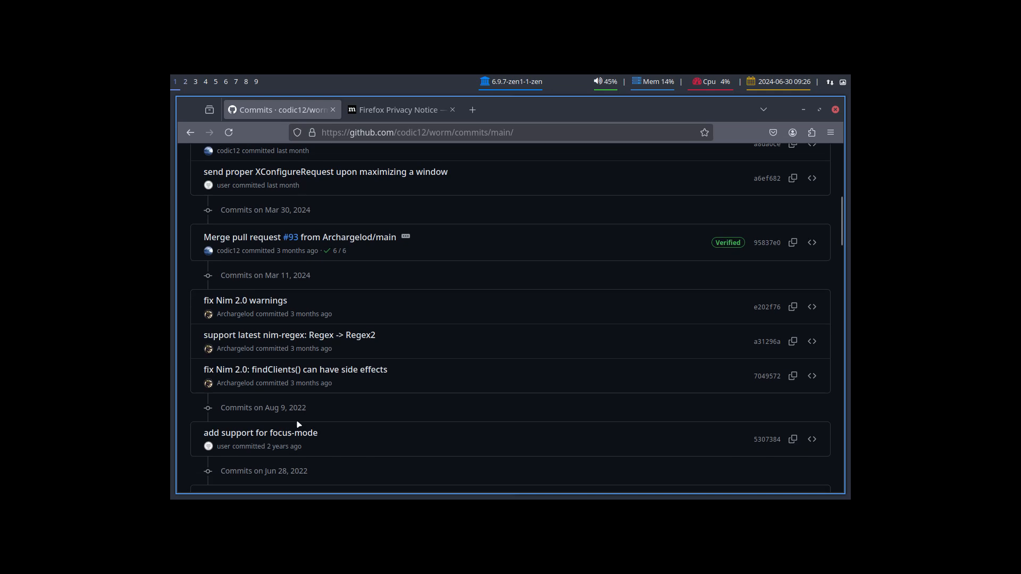
scroll(299, 424, "up", 6)
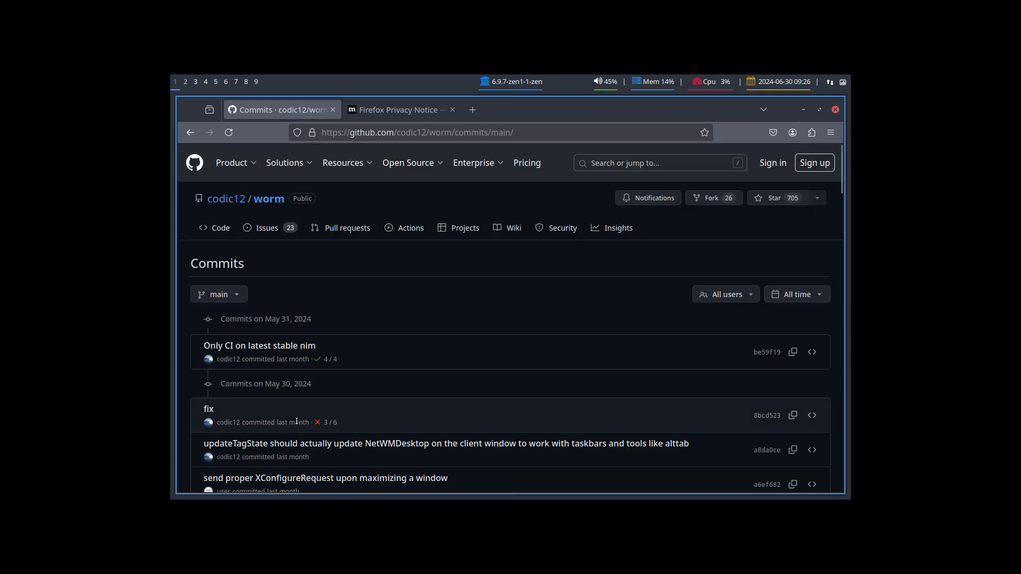
Return to the worm repository's main page and read the README's build, configuration and keybinding sections.
left_click(268, 200)
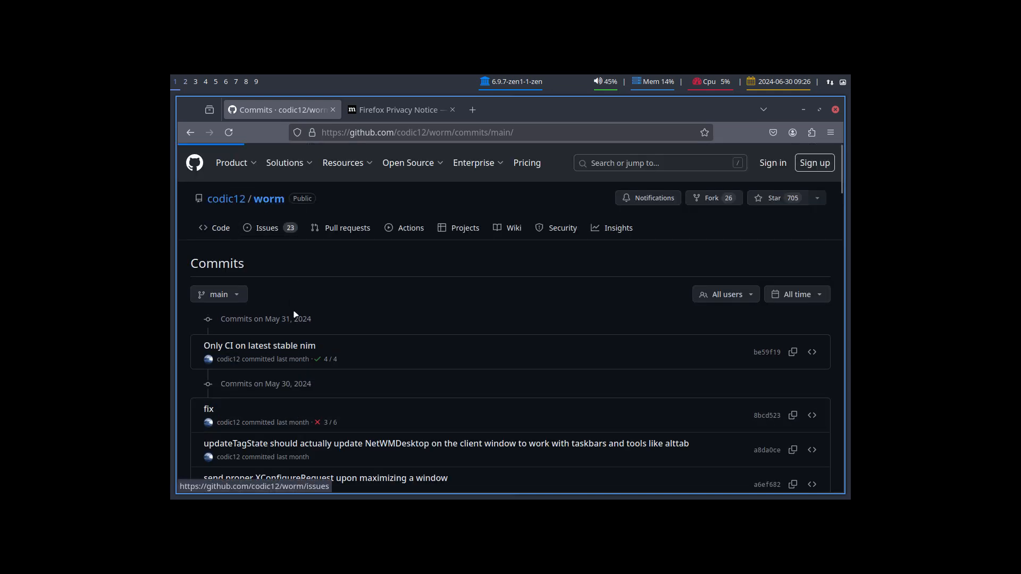
scroll(440, 353, "down", 10)
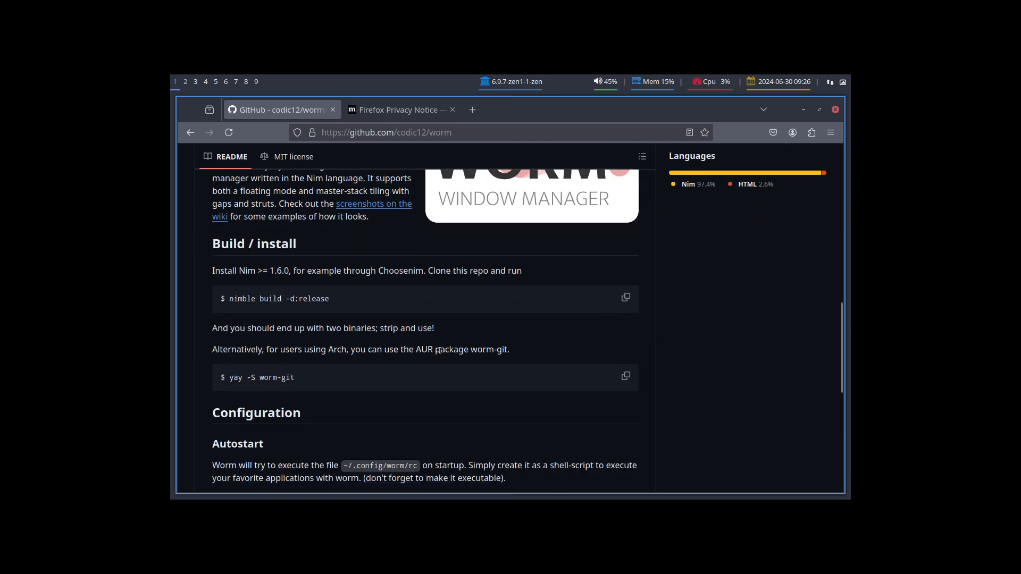
scroll(439, 350, "down", 6)
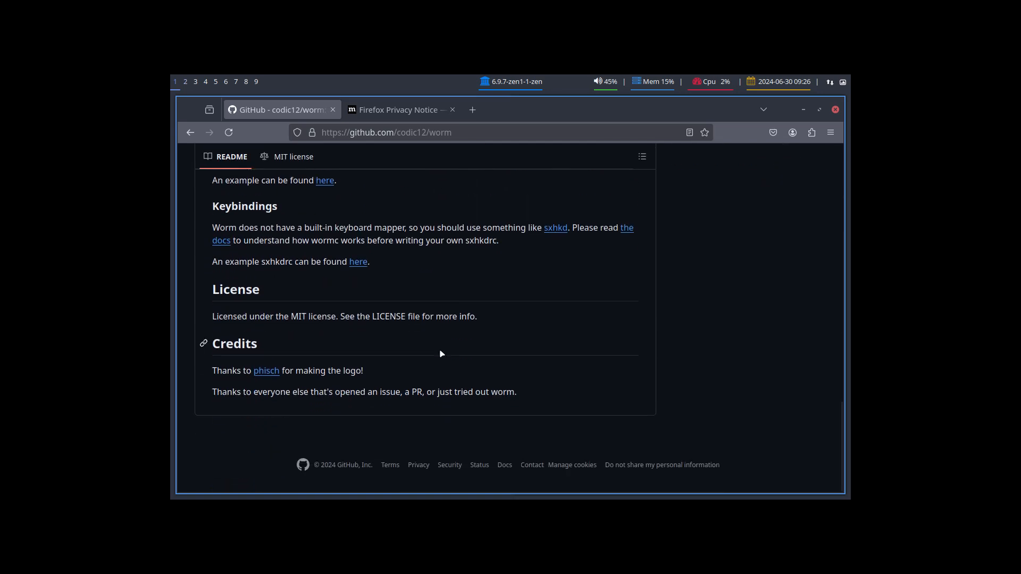
scroll(441, 354, "up", 15)
scroll(439, 354, "up", 1)
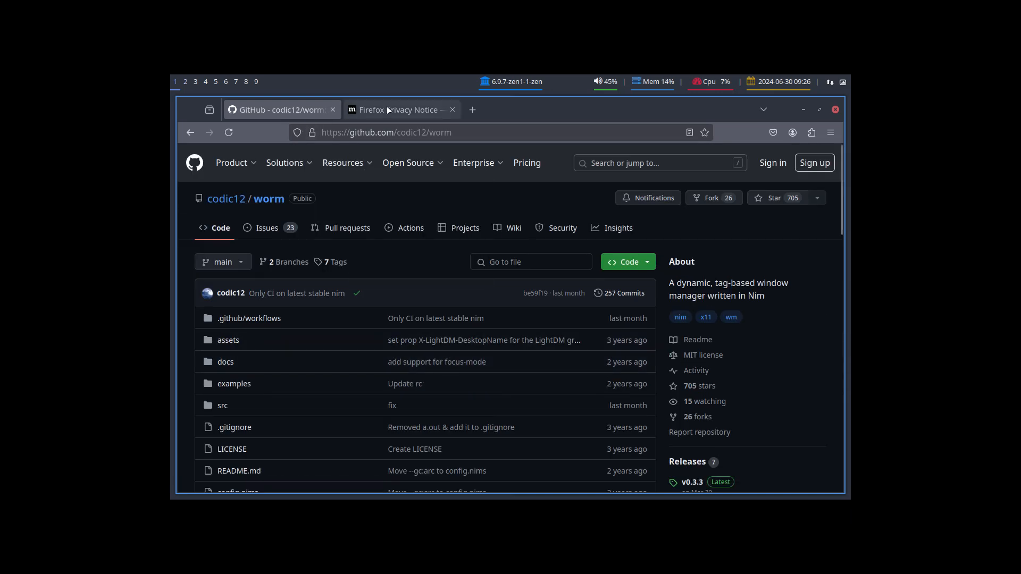
Open a new terminal on workspace 2 beside the worm cache folder and the PKGBUILD.
left_click(190, 81)
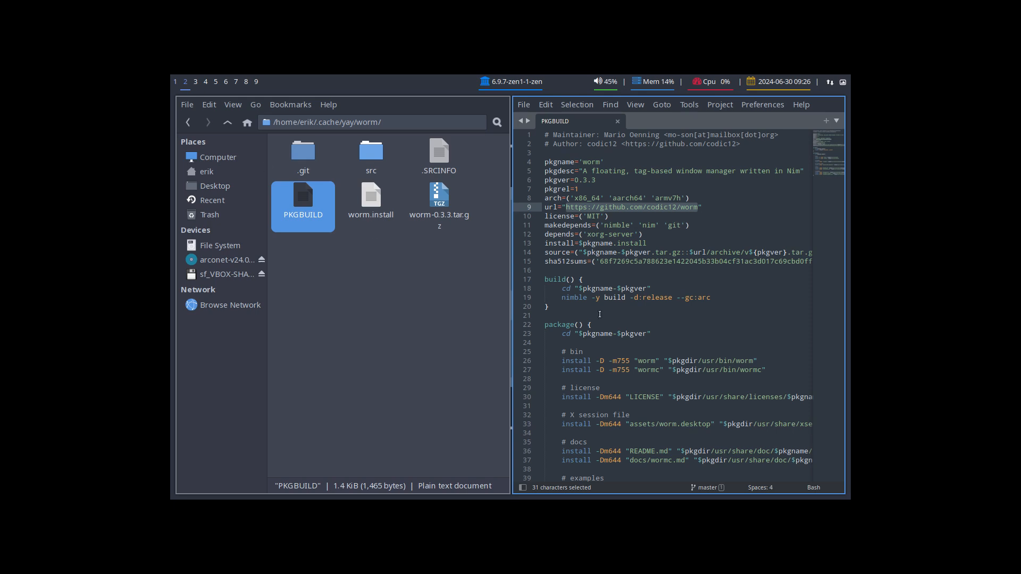
left_click(428, 331)
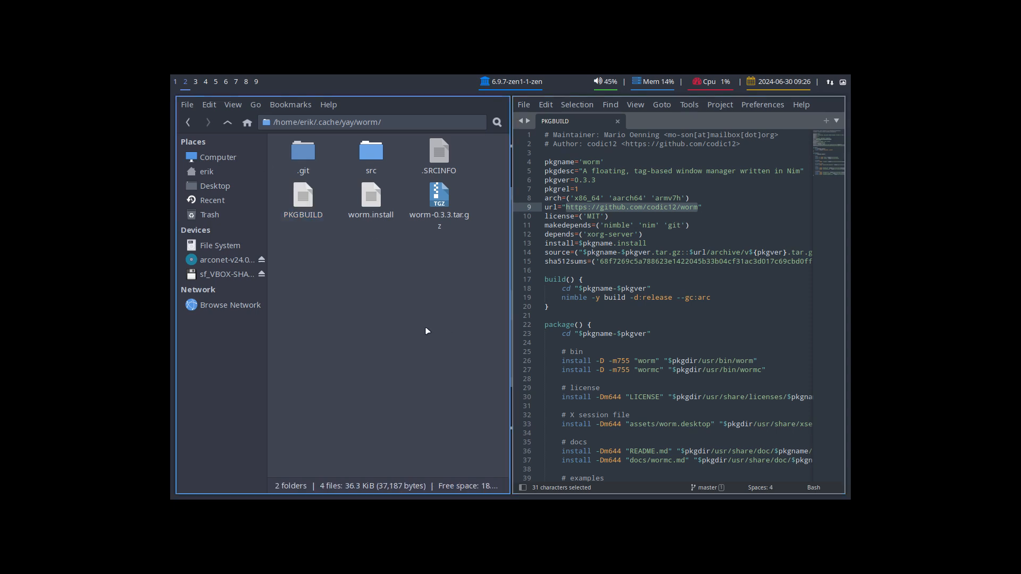
left_click(432, 196)
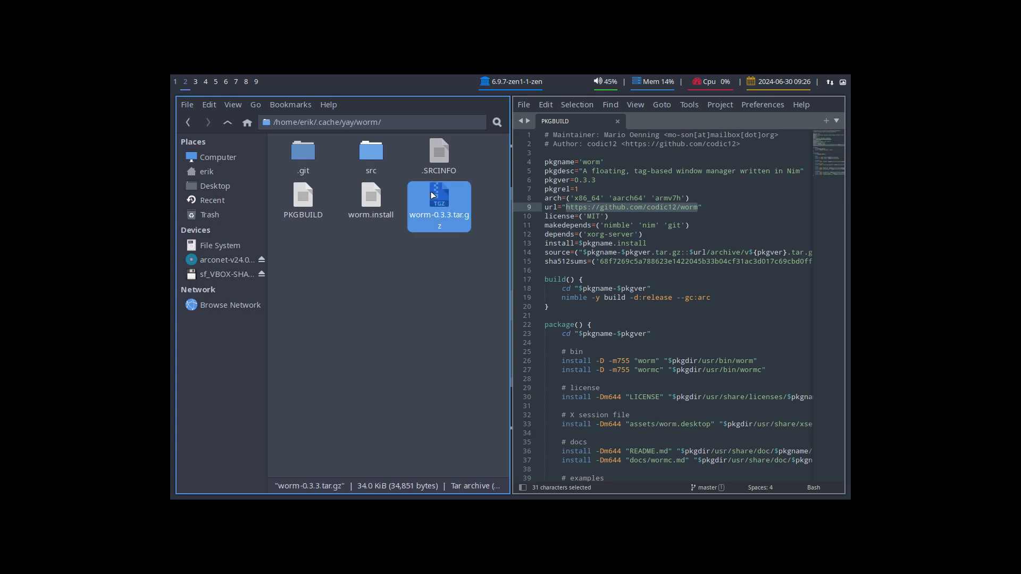
left_click(443, 348)
key("super+Return")
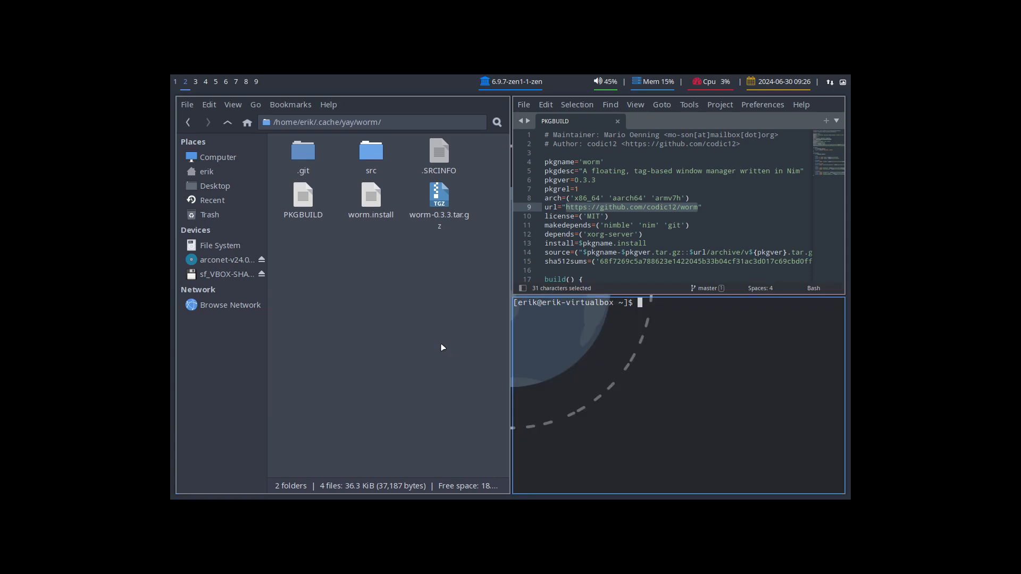
Start installing aur/worm with yay, accepting the default choosenim provider for nimble and skipping the clean build and diffs.
type("yay worm")
key("Return")
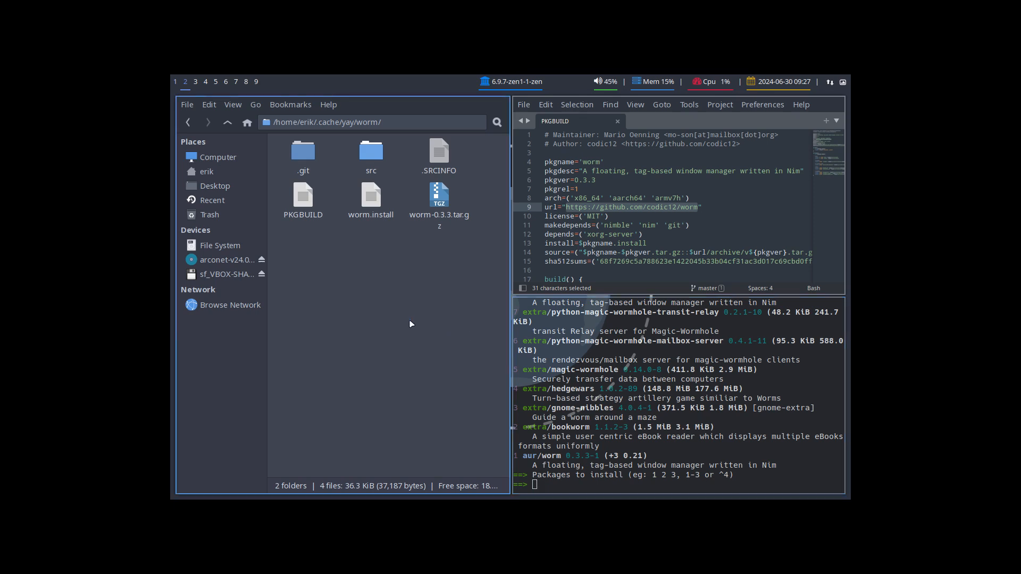
type("1")
key("Return")
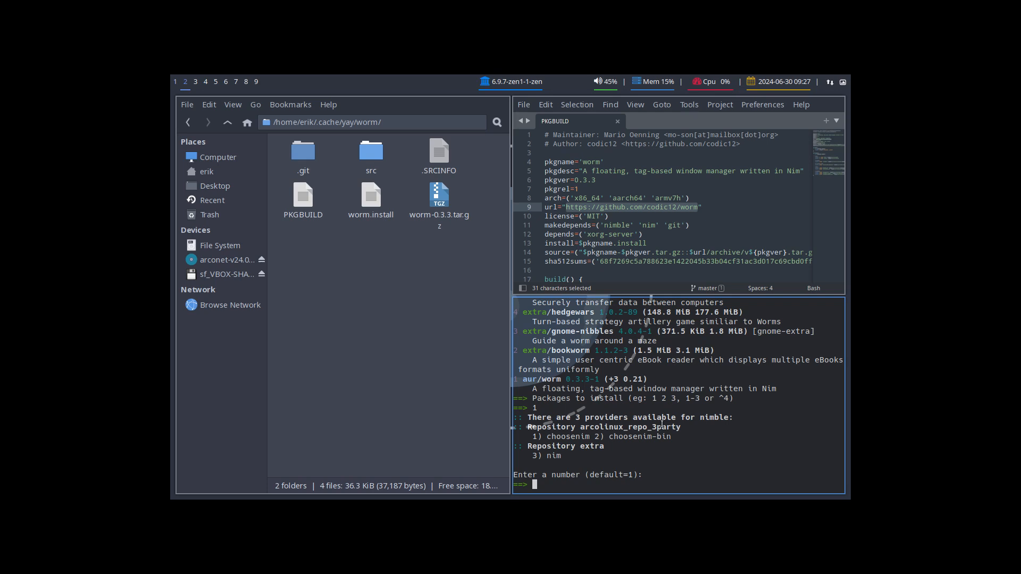
key("Return")
key("Return")
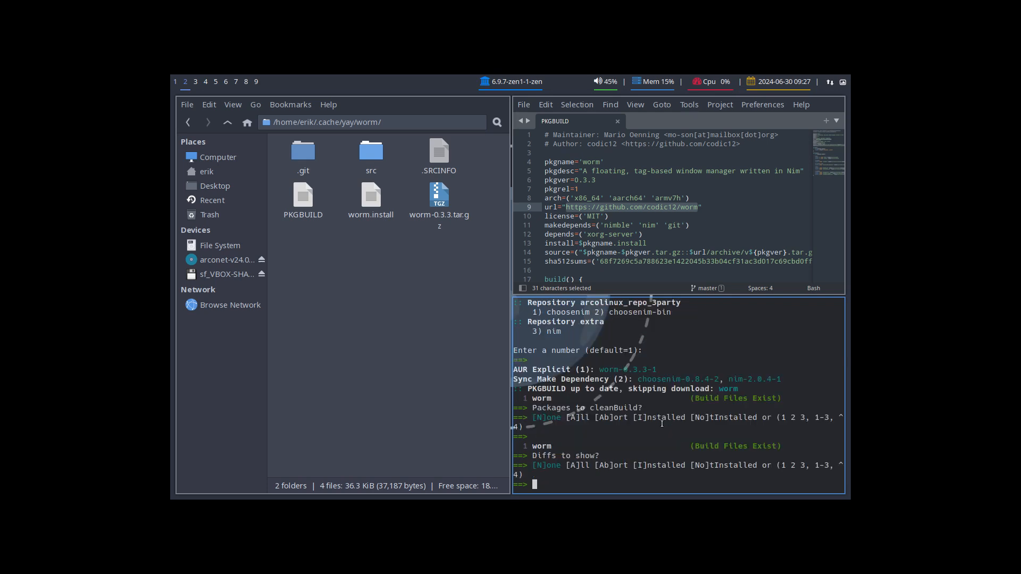
key("Return")
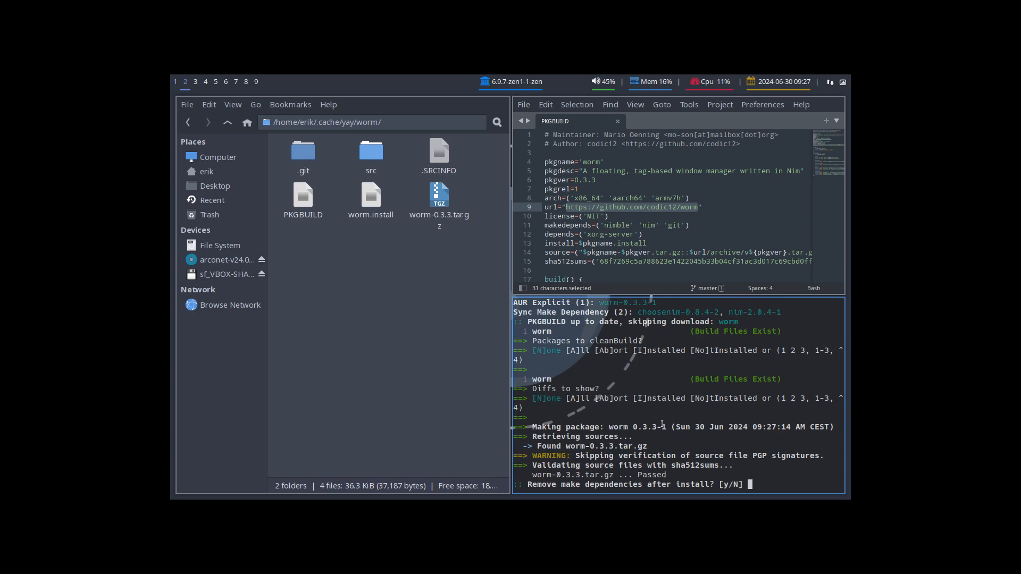
Keep the make dependencies, enter the sudo password, and approve installing choosenim.
key("Return")
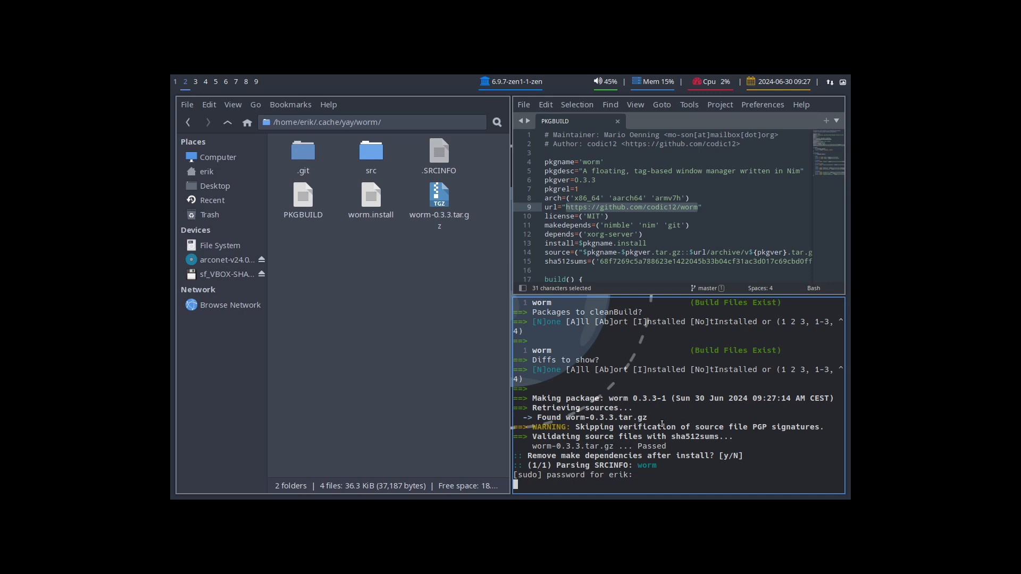
key("Return")
key("Return")
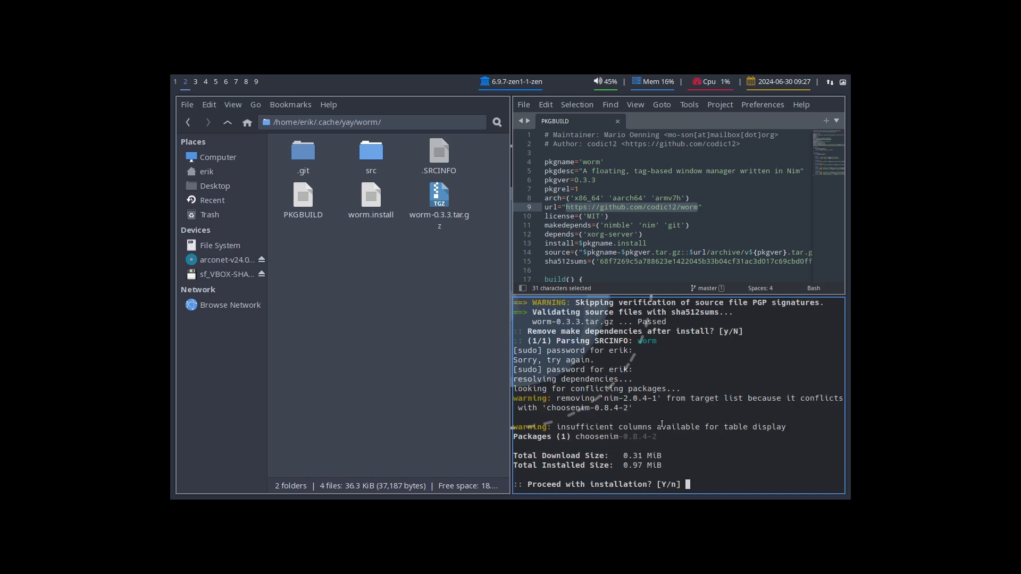
key("Return")
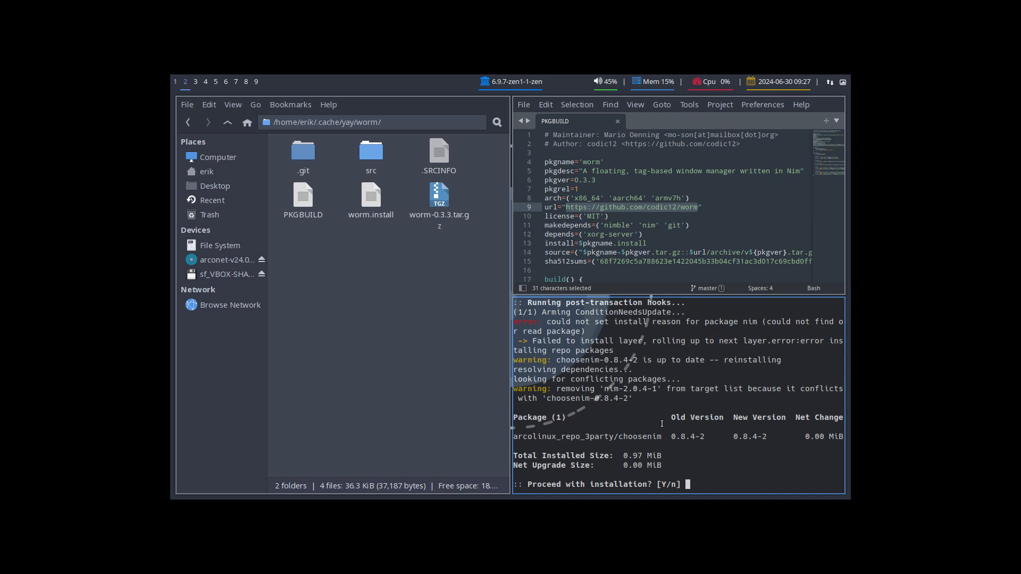
key("Return")
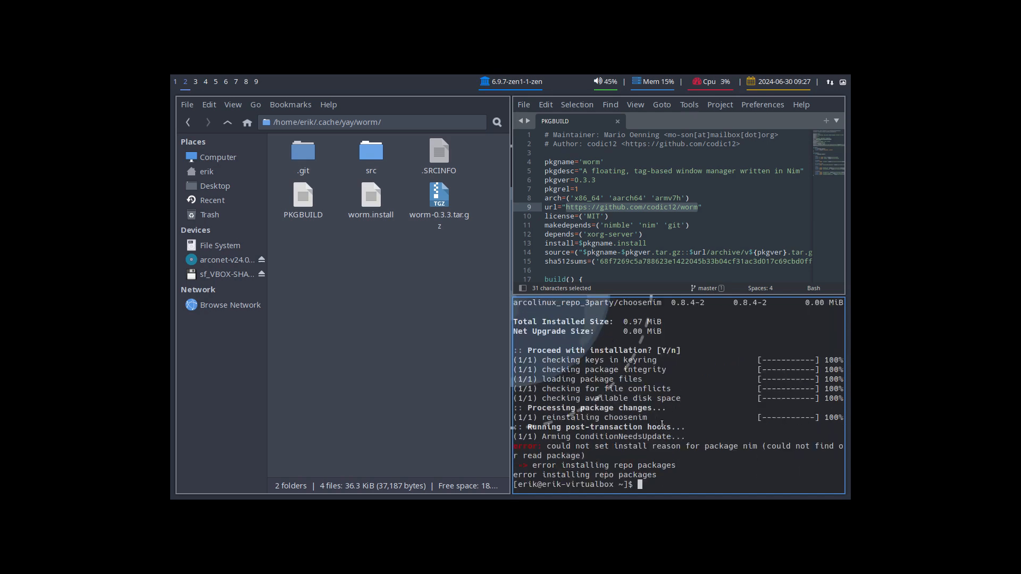
Try building aur/worm with yay again, accepting the default clean-build and diff answers.
type("yay worm")
key("Return")
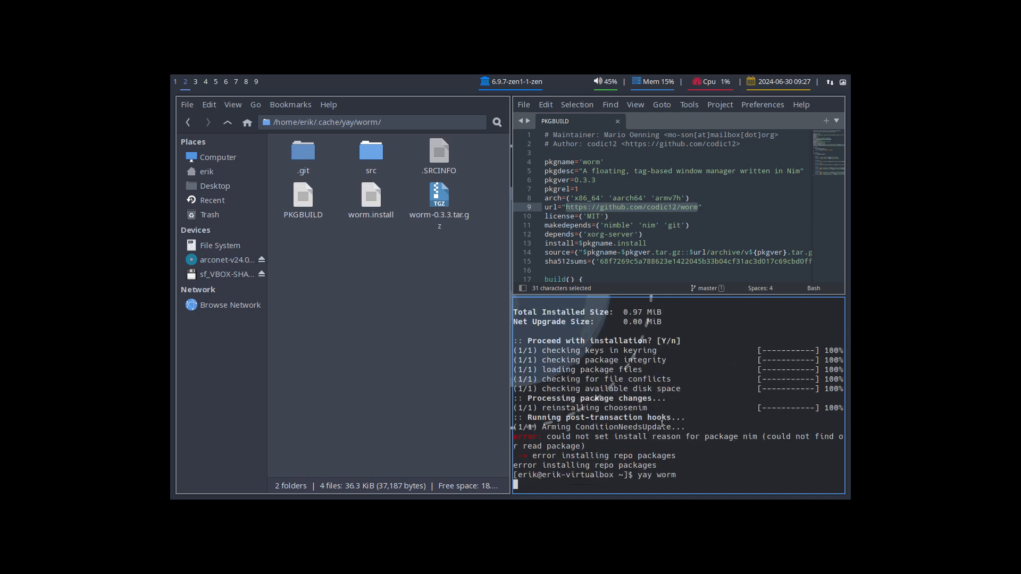
type("1")
key("Return")
key("Return")
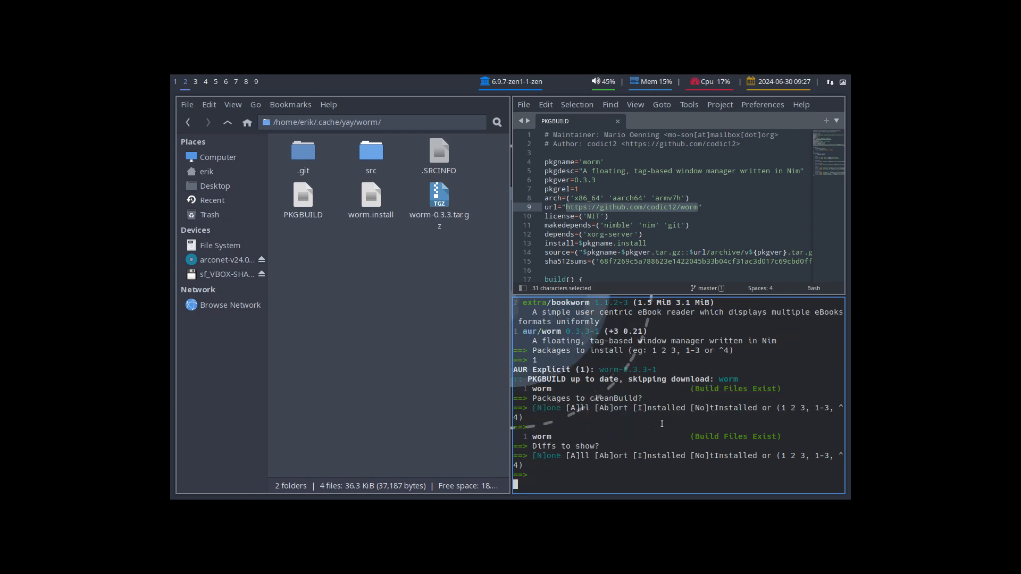
key("Return")
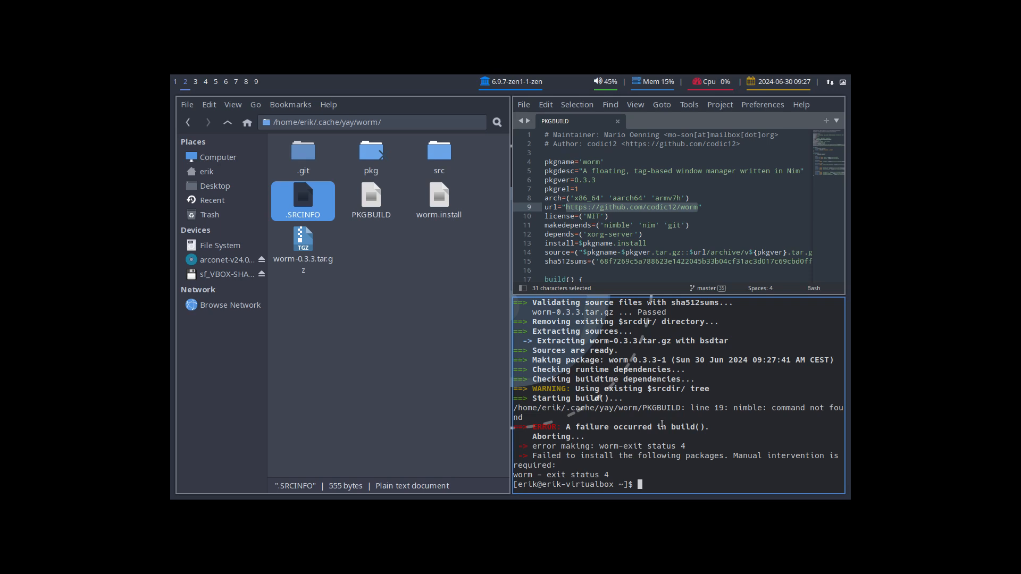
Install the nimdow-bin package with pacman.
type("sudo pacman -S nimdow-bin")
key("Return")
key("Return")
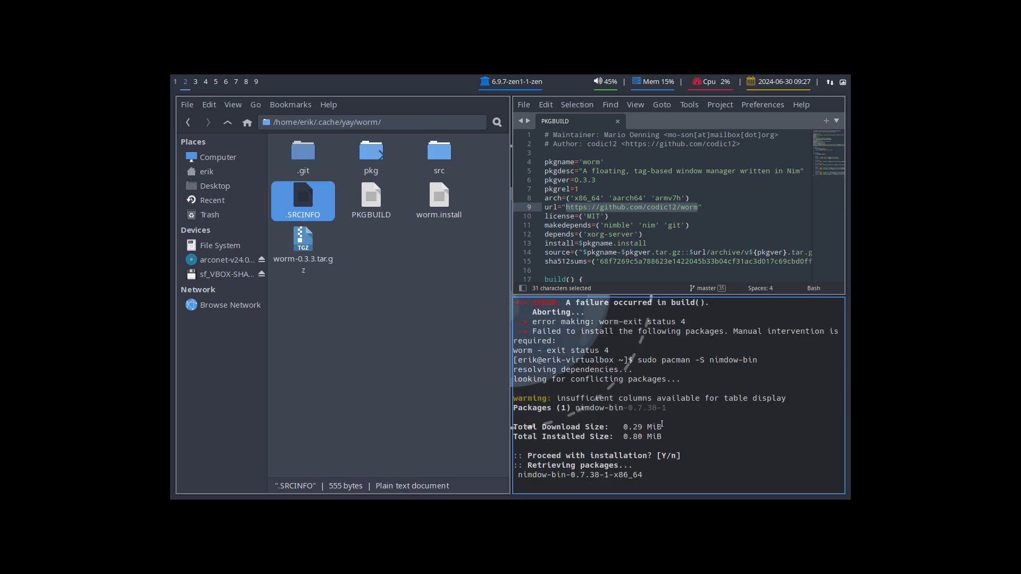
Rerun yay worm from the command history and try building package 1 with the default answers.
key("Up")
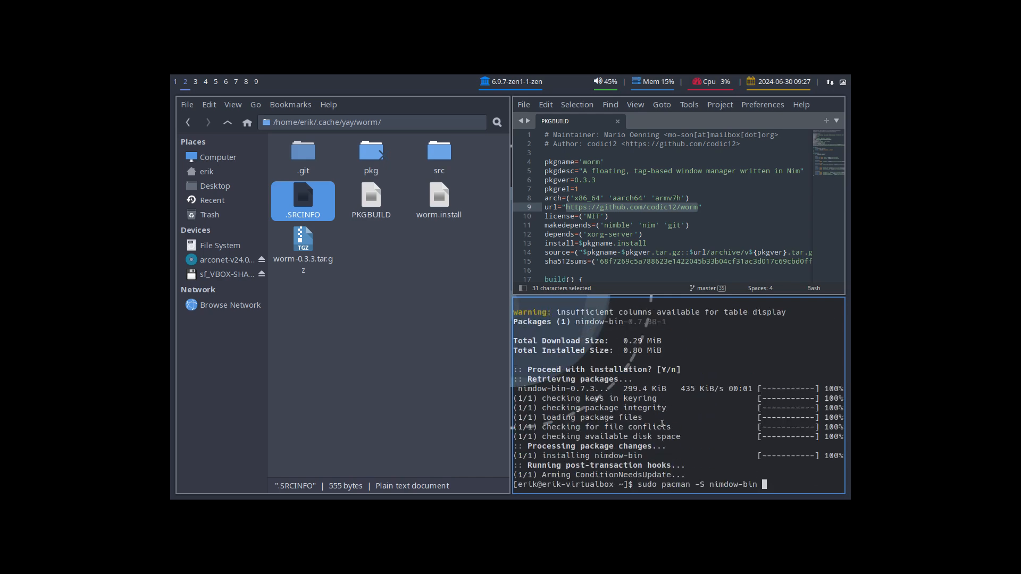
key("Up")
key("Return")
type("1")
key("Return")
key("Return")
key("Return")
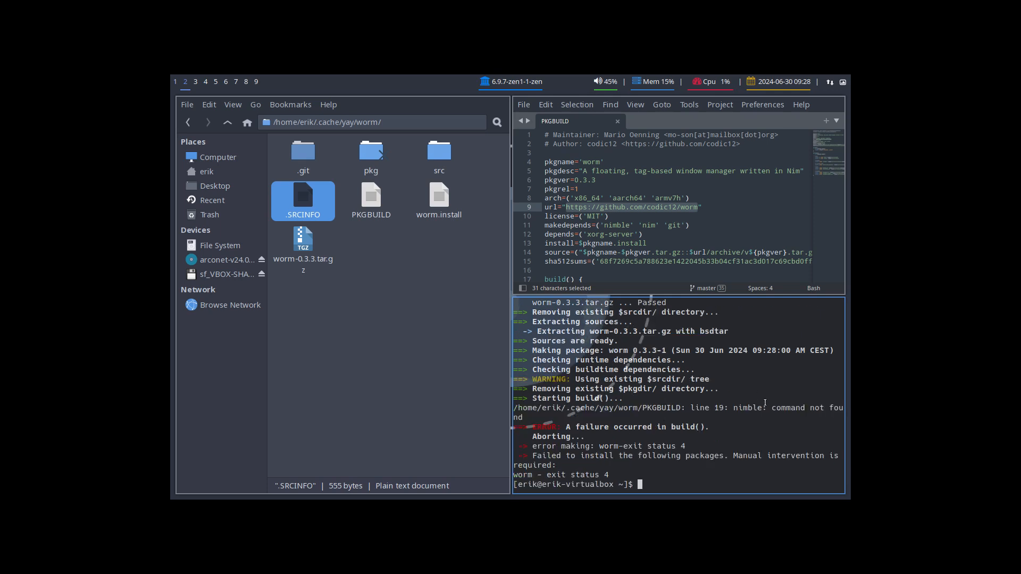
Search yay for nimble and install extra/nim, agreeing to remove the conflicting choosenim package.
type("yay nimble")
key("Return")
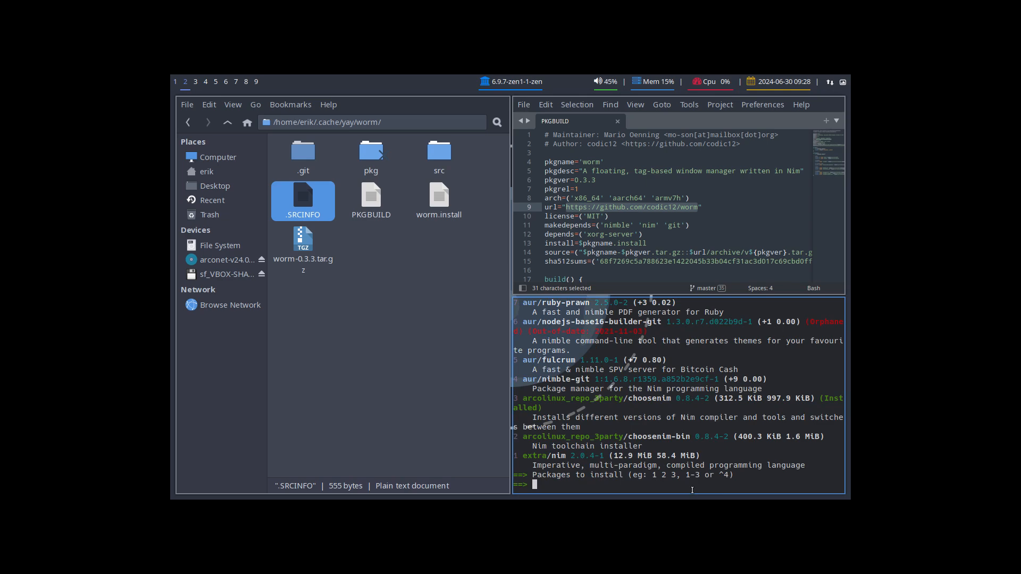
type("1")
key("Return")
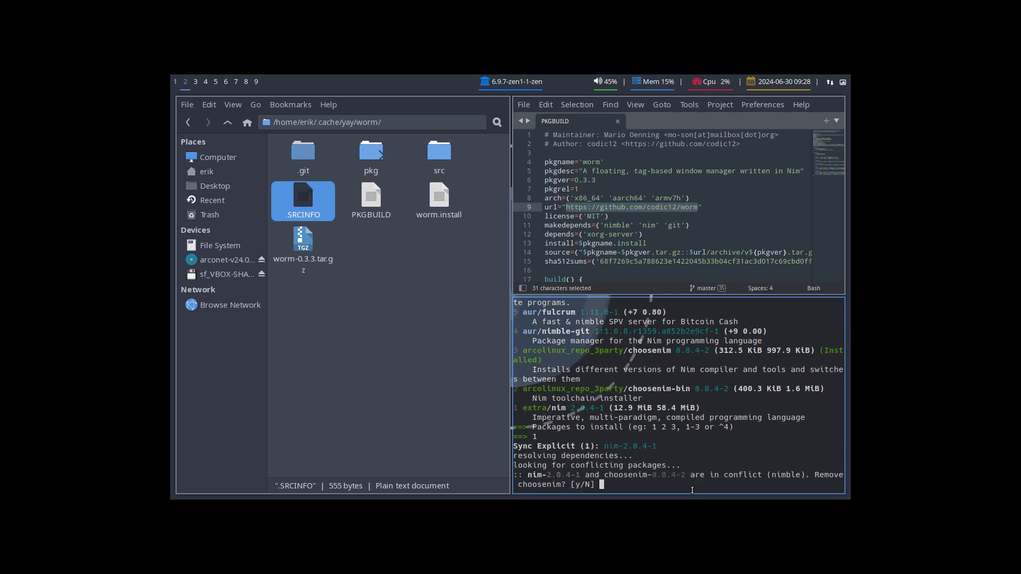
type("y")
key("Return")
type("y")
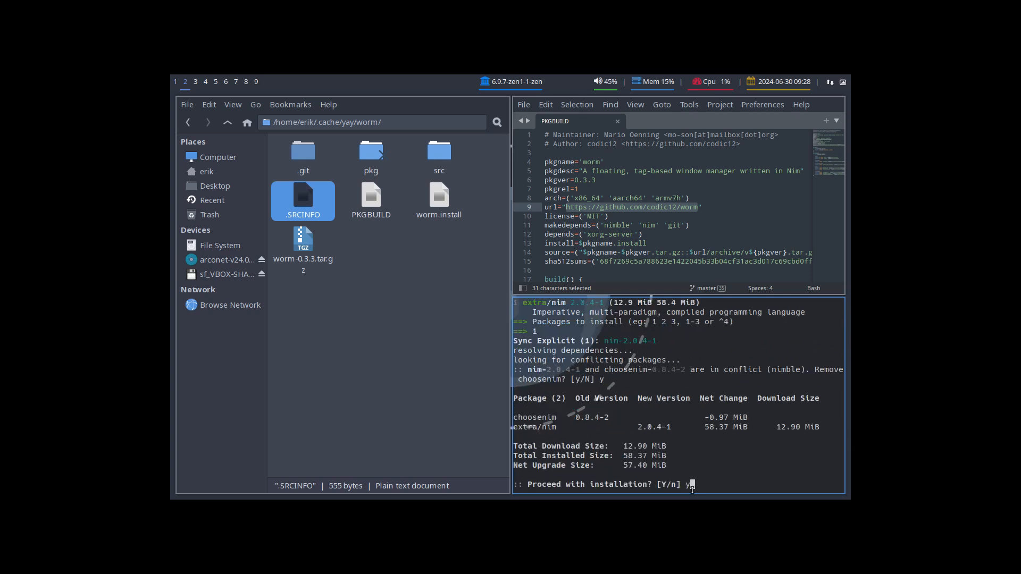
key("Return")
Try the aur/worm build once more with nim in place, keeping the default clean-build and diff answers.
type("yay nimble")
key("BackSpace")
key("BackSpace")
key("BackSpace")
key("BackSpace")
key("BackSpace")
key("BackSpace")
type("worm")
key("Return")
type("1")
key("Return")
key("Return")
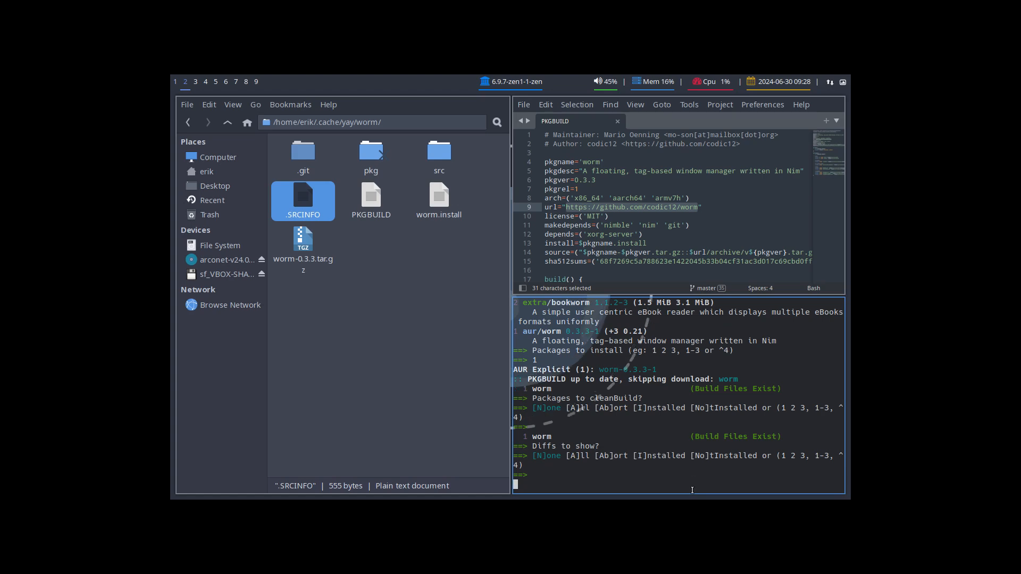
key("Return")
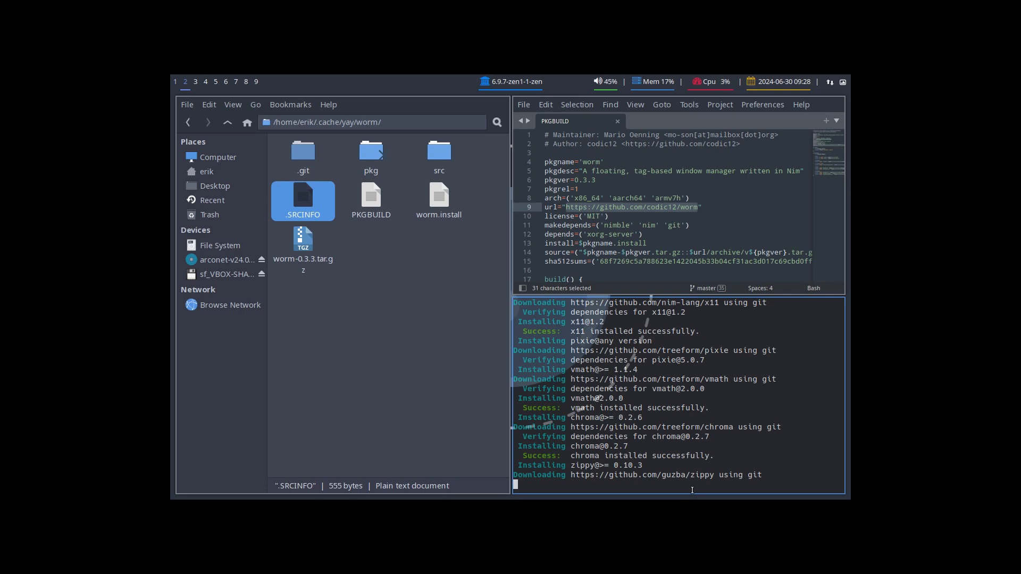
Launch arandr from a new terminal on the empty workspace 4.
left_click(212, 87)
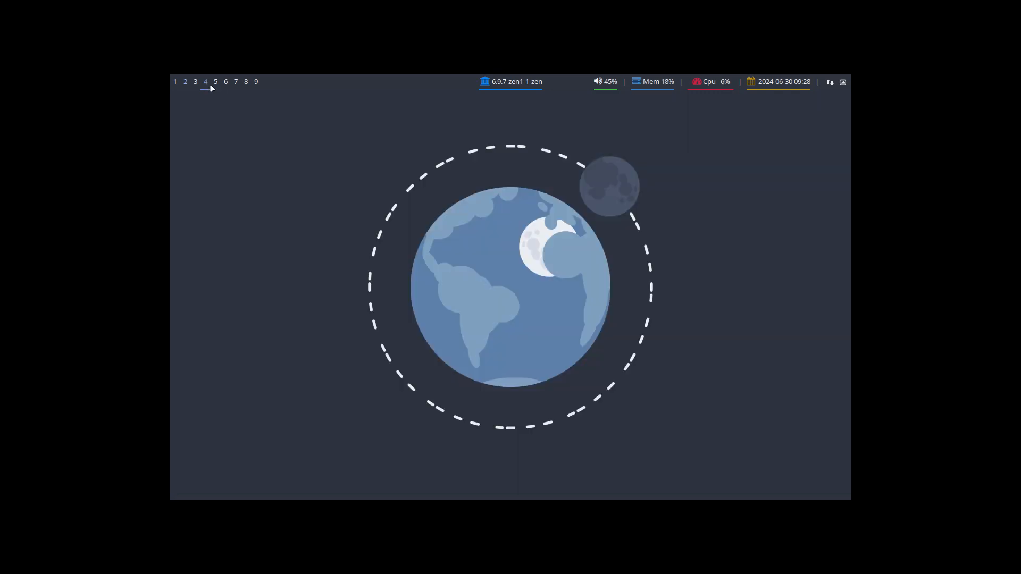
key("super+r")
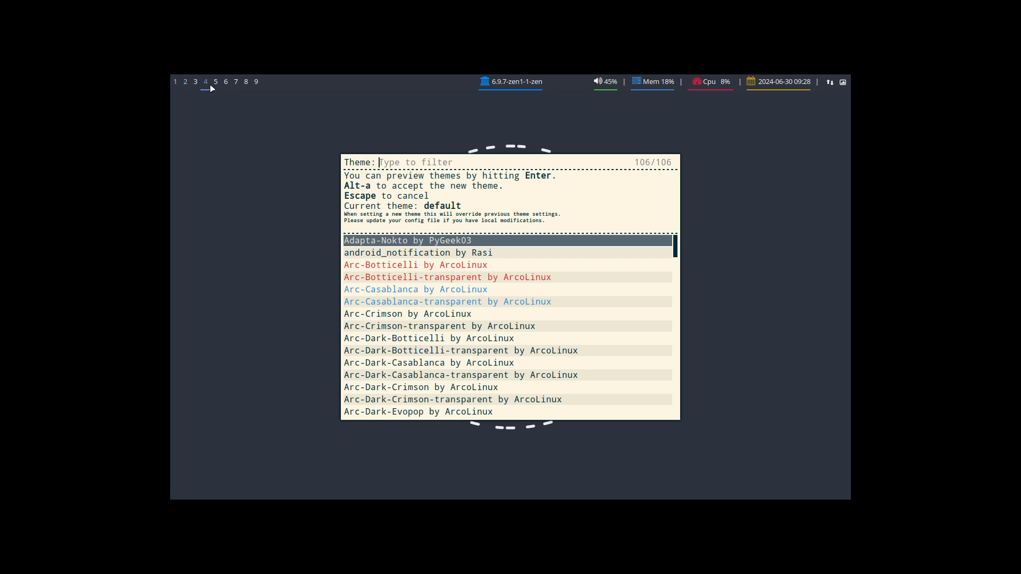
key("Escape")
key("super+Return")
type("arand")
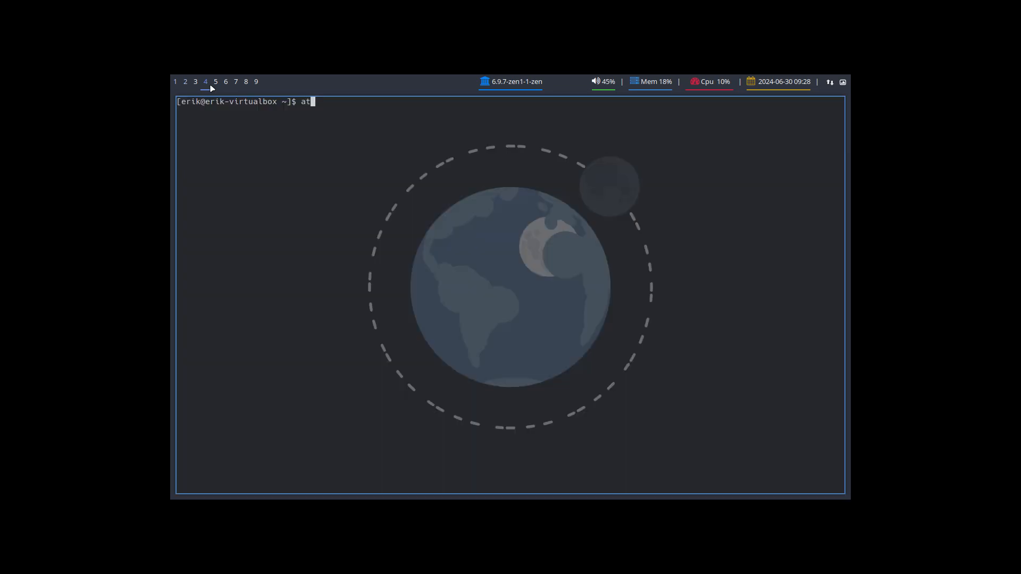
type("r")
key("Return")
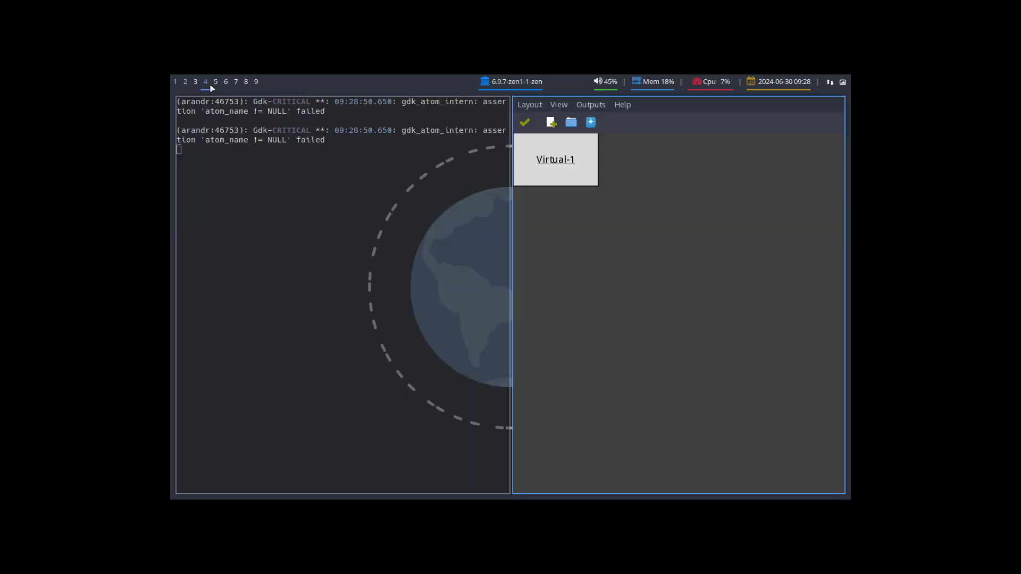
Set the Virtual-1 output's resolution to 1920x1080, apply the layout, and close arandr.
left_click(597, 118)
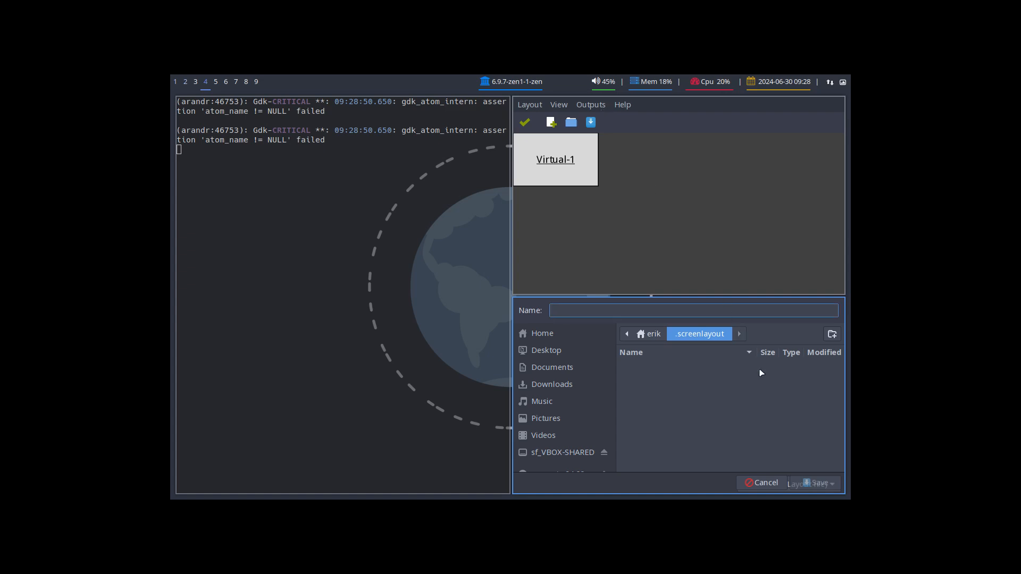
left_click(769, 489)
left_click(591, 104)
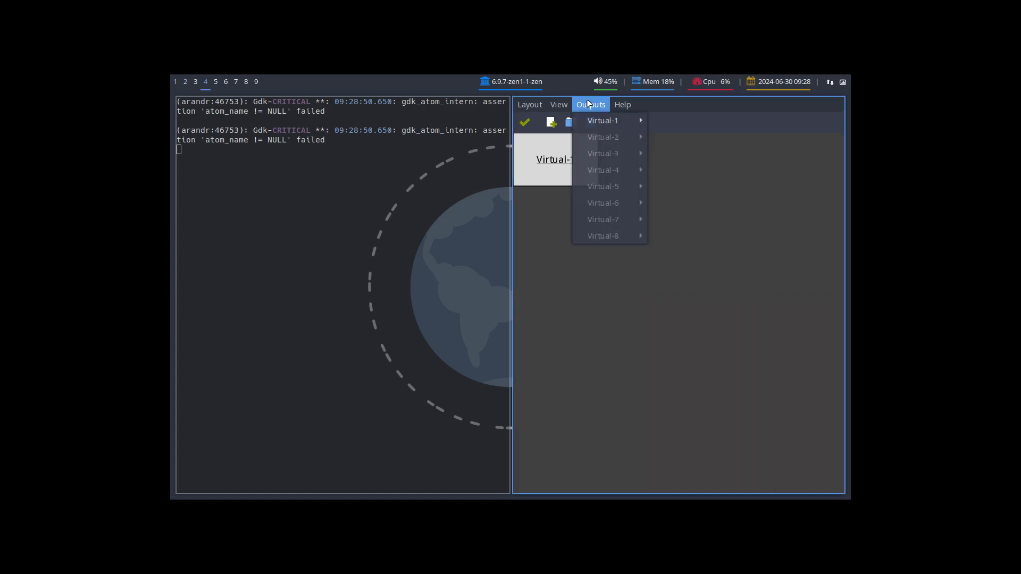
mouse_move(611, 120)
mouse_move(692, 153)
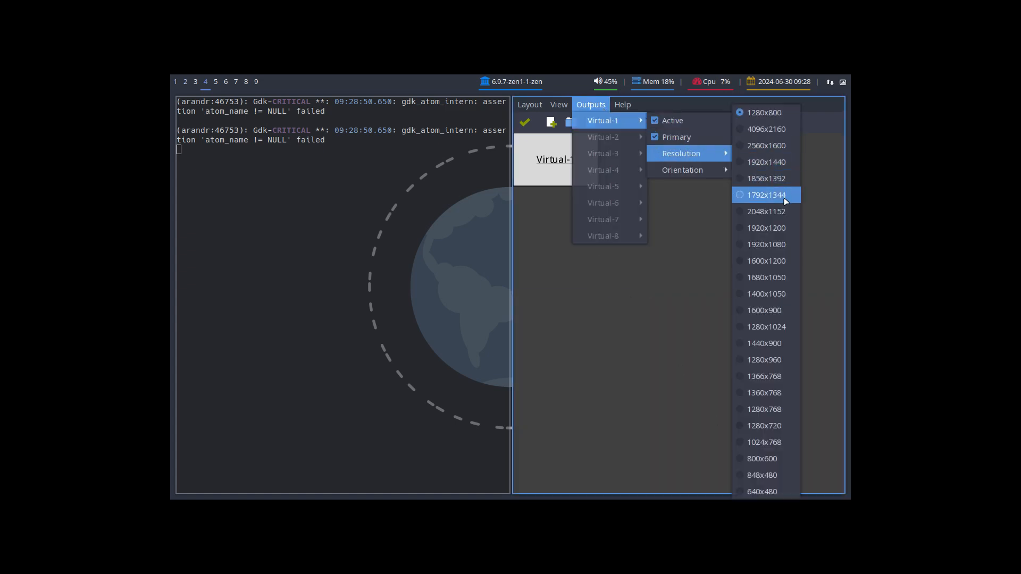
left_click(744, 245)
left_click(525, 123)
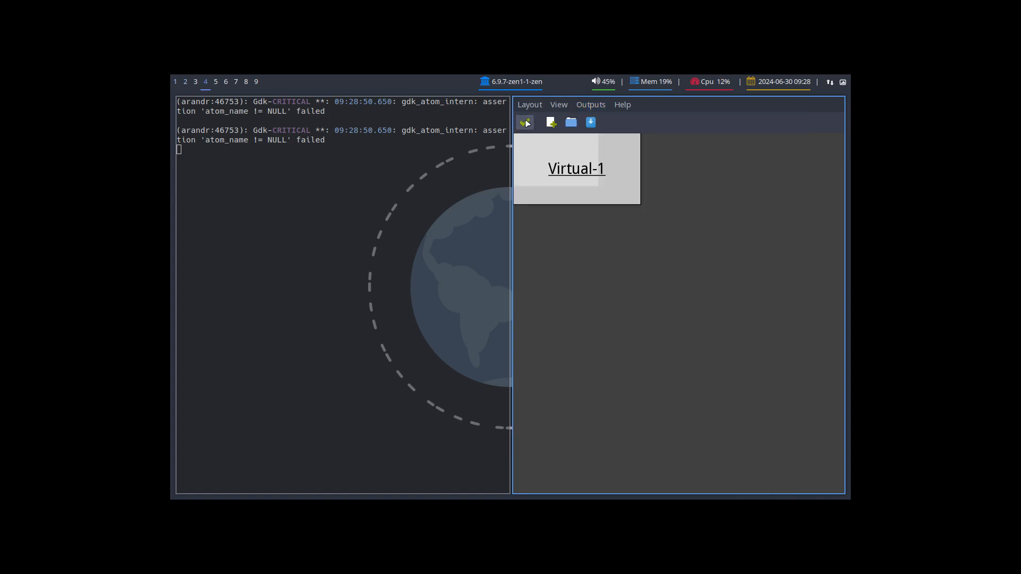
key("super+q")
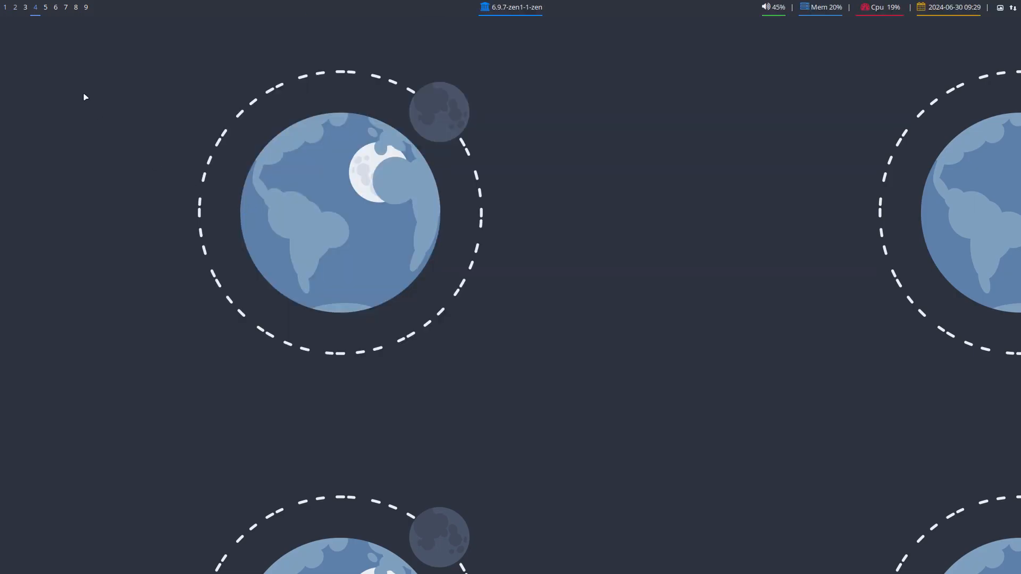
Return to workspace 2 and close the terminal and the file manager, keeping the PKGBUILD editor open.
left_click(29, 7)
left_click(15, 8)
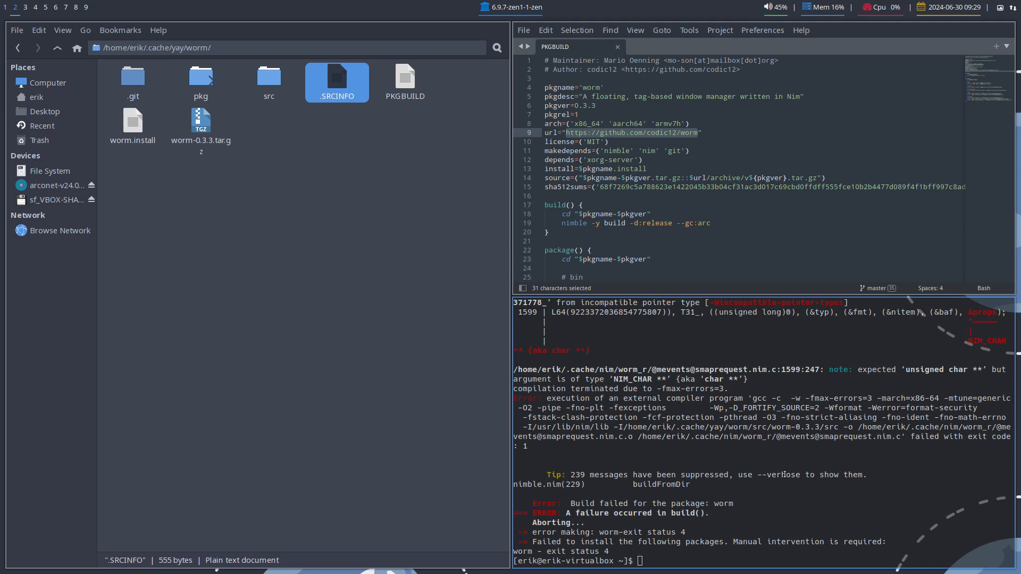
key("super+q")
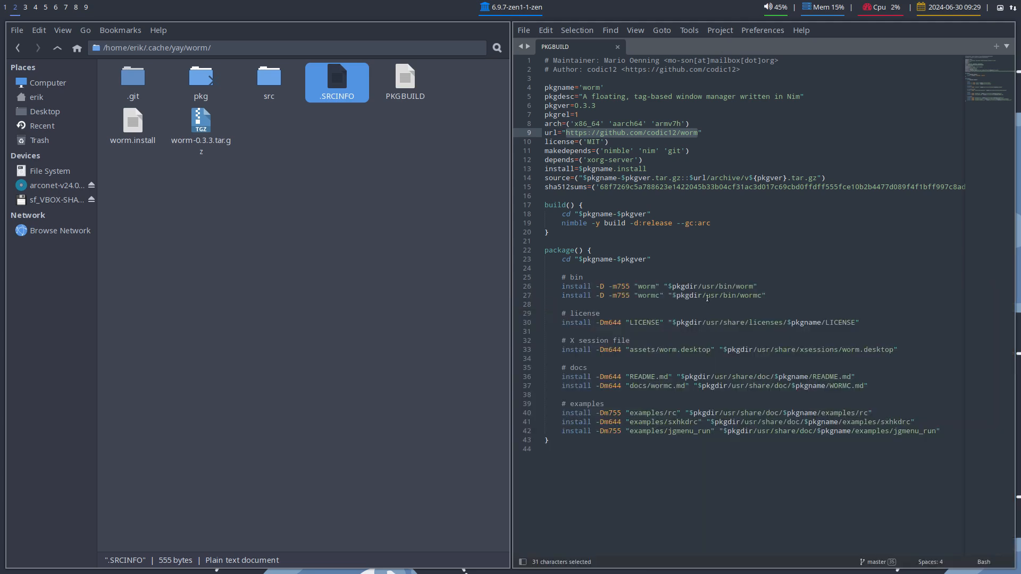
left_click(186, 131)
key("super+q")
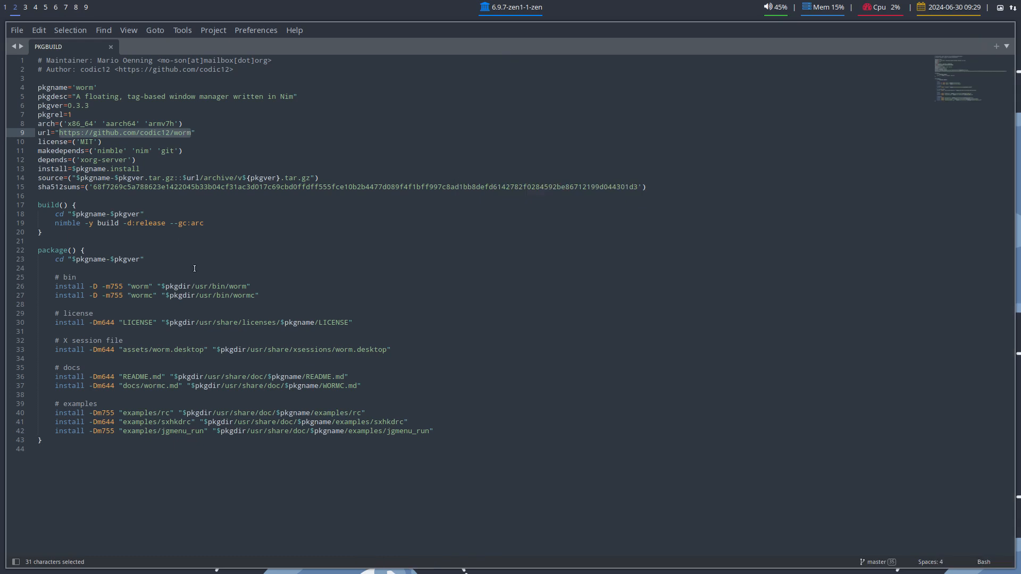
Close the editor window showing the worm PKGBUILD on workspace 2.
type("a")
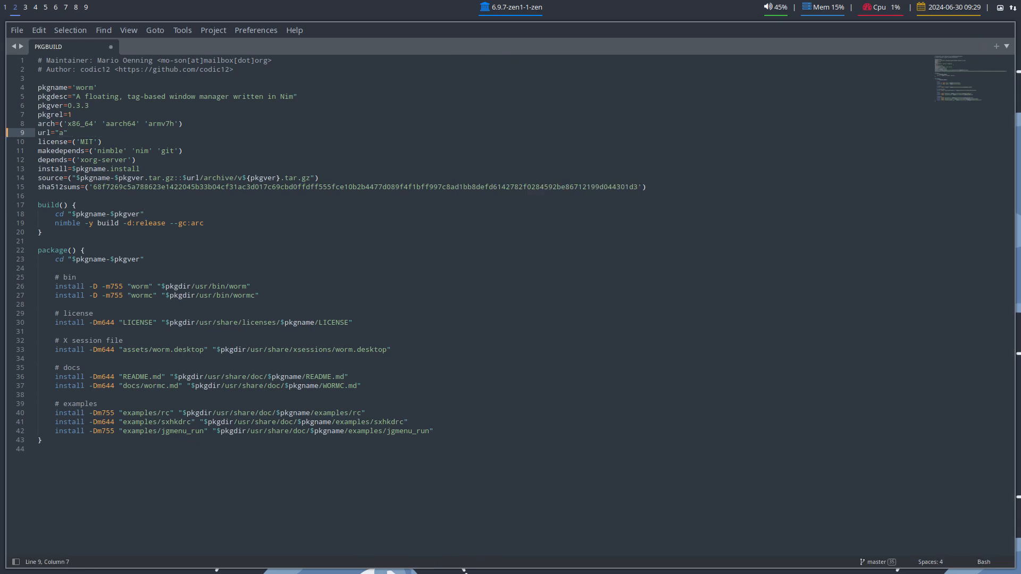
left_click(272, 140)
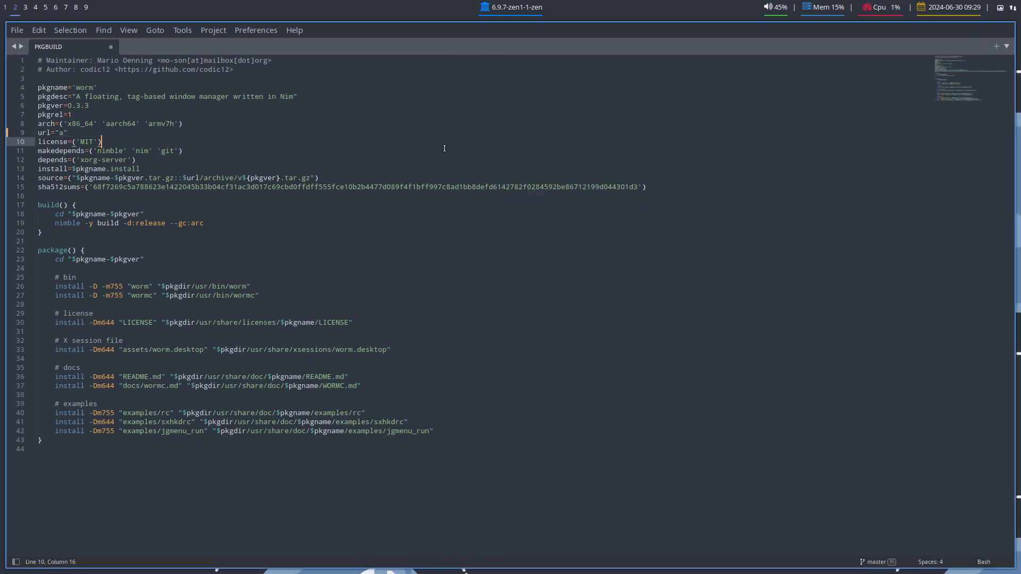
key("super+q")
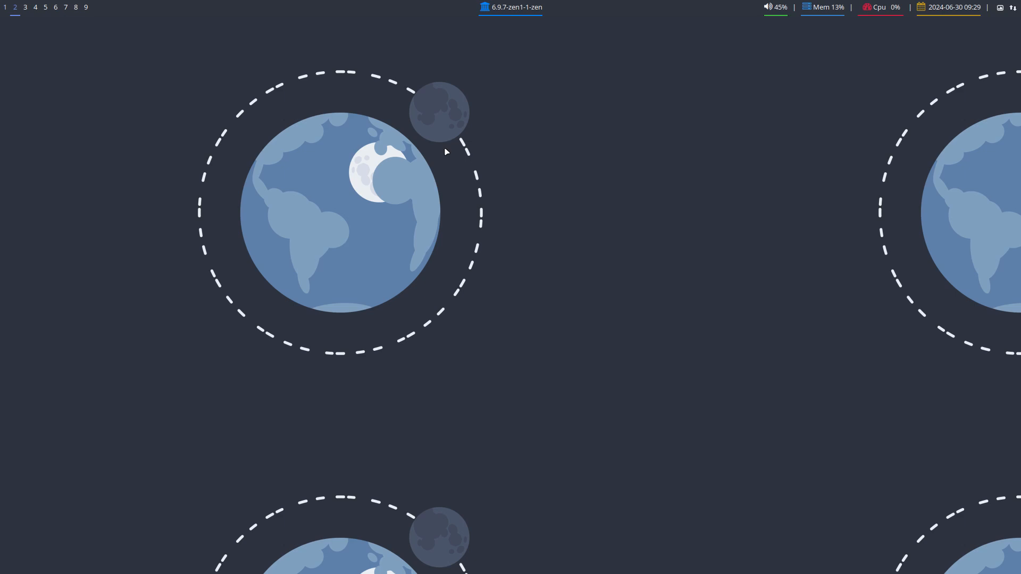
key("super+Return")
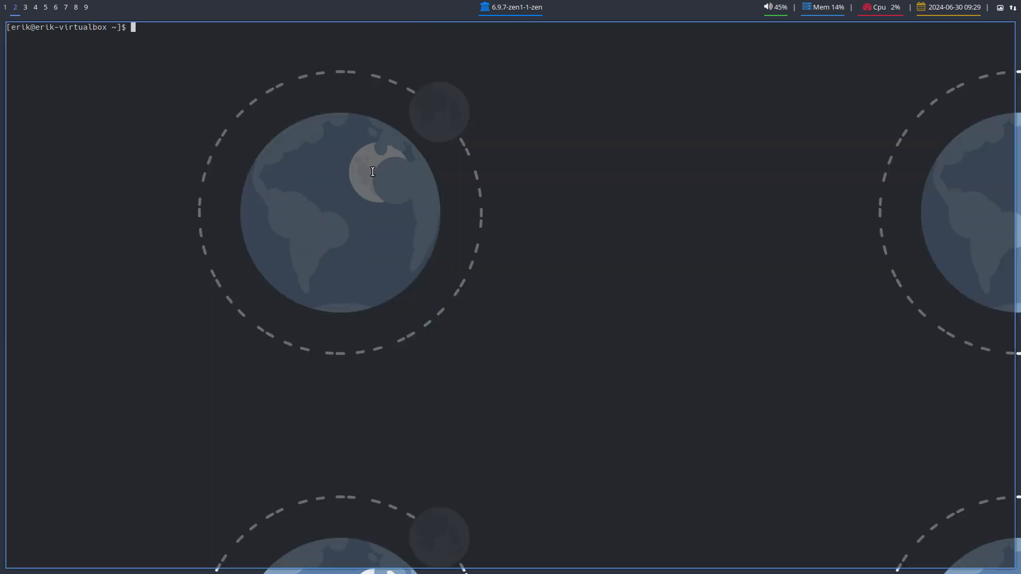
key("super+q")
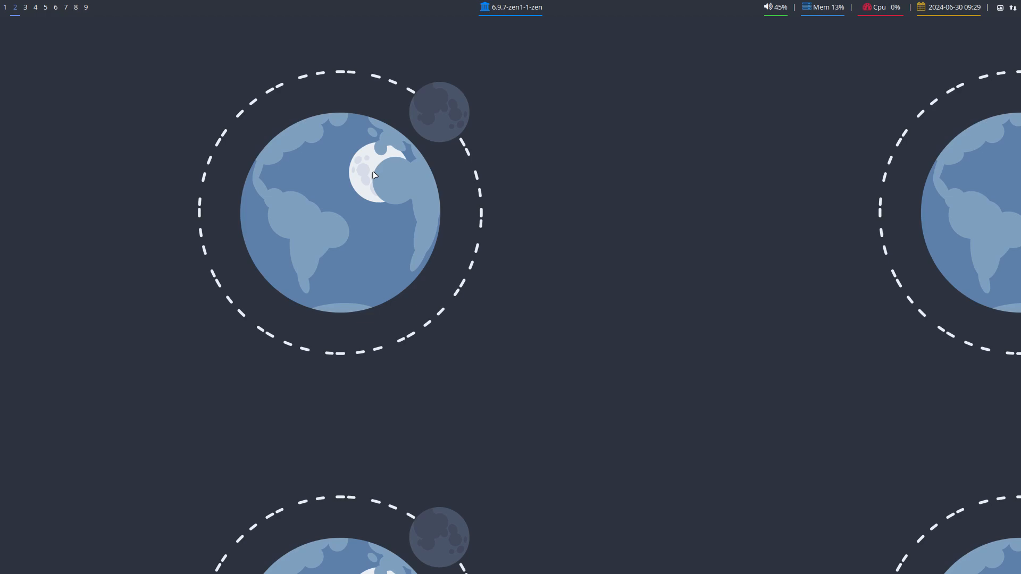
key("super+Return")
key("super+q")
Return to workspace 1 and close the terminal holding the pending aur/worm build, keeping the browser open.
left_click(7, 11)
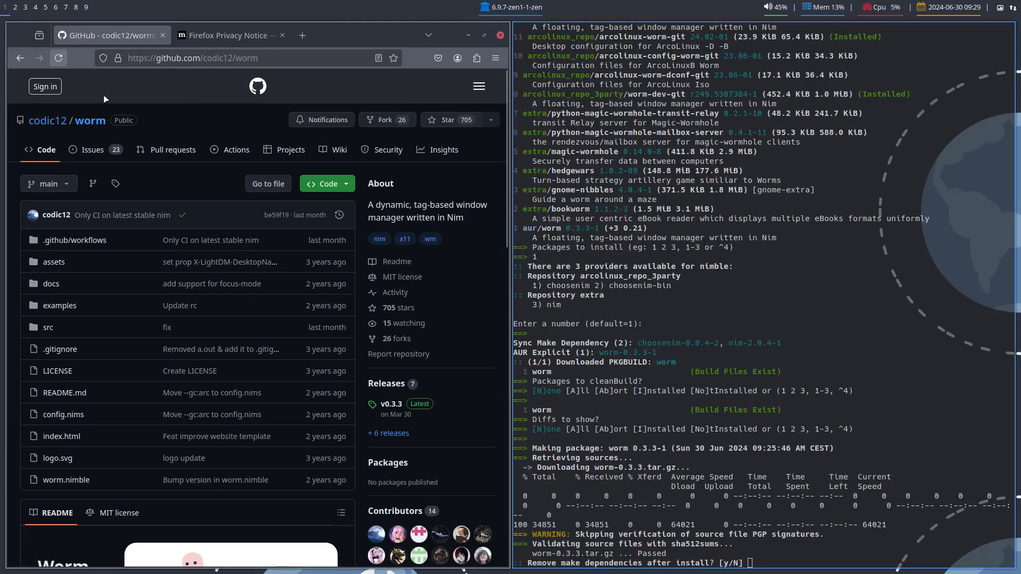
scroll(241, 434, "down", 2)
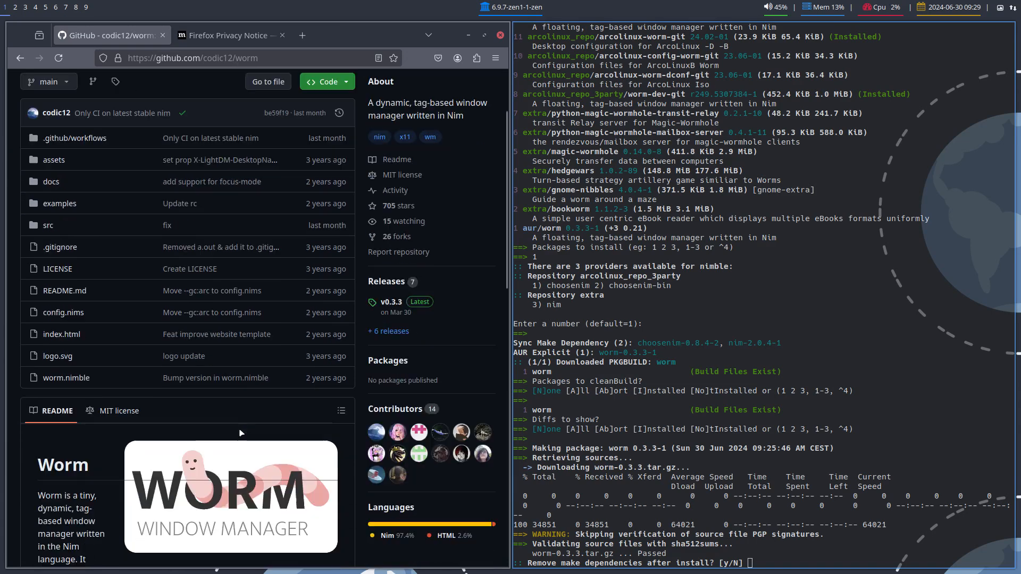
key("super+q")
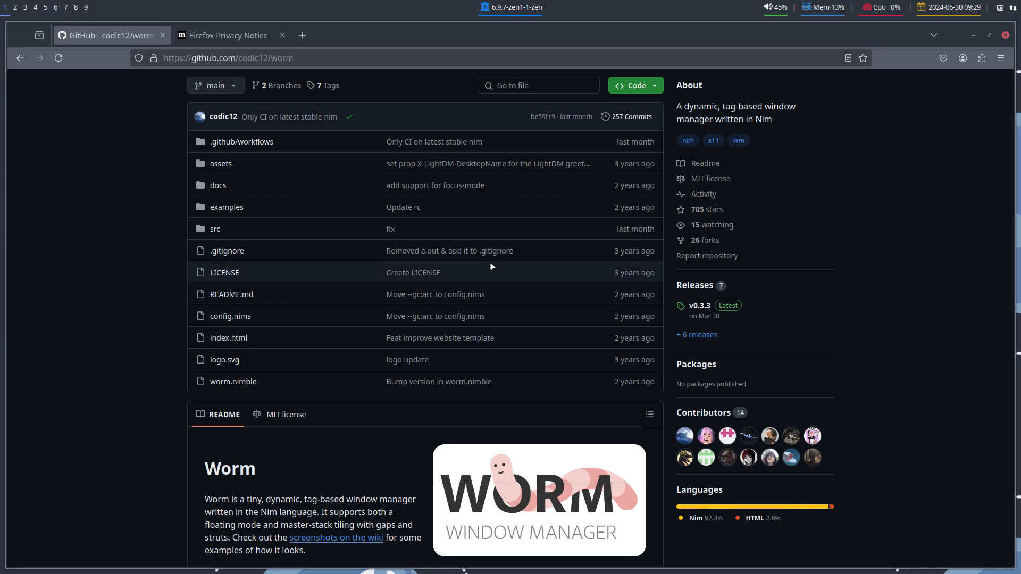
Search for worm with yay in a new terminal and highlight the version of the installed worm-dev-git package.
key("super+Return")
type("yay worm")
key("Return")
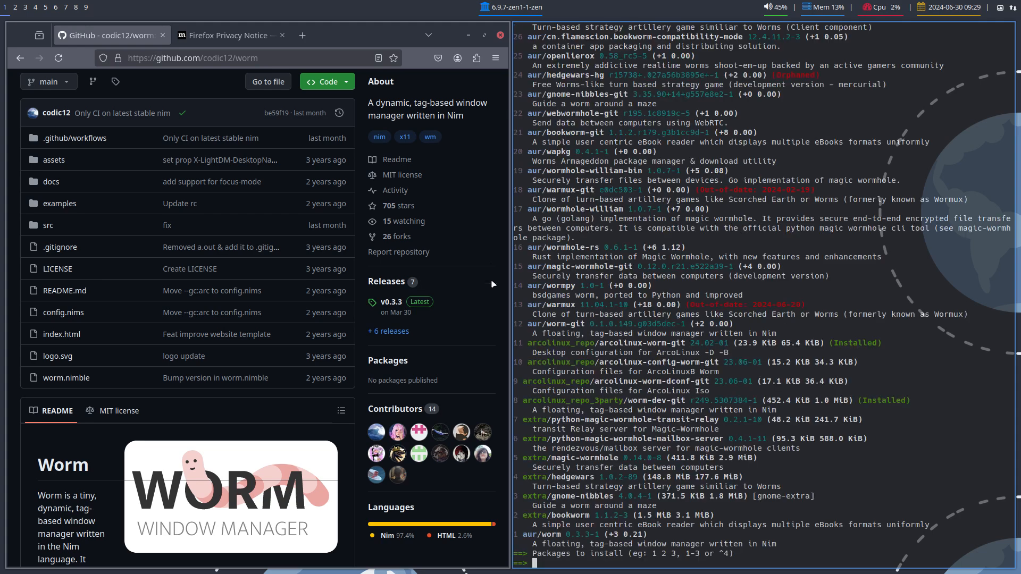
left_click_drag(605, 534, 566, 534)
left_click_drag(686, 400, 761, 400)
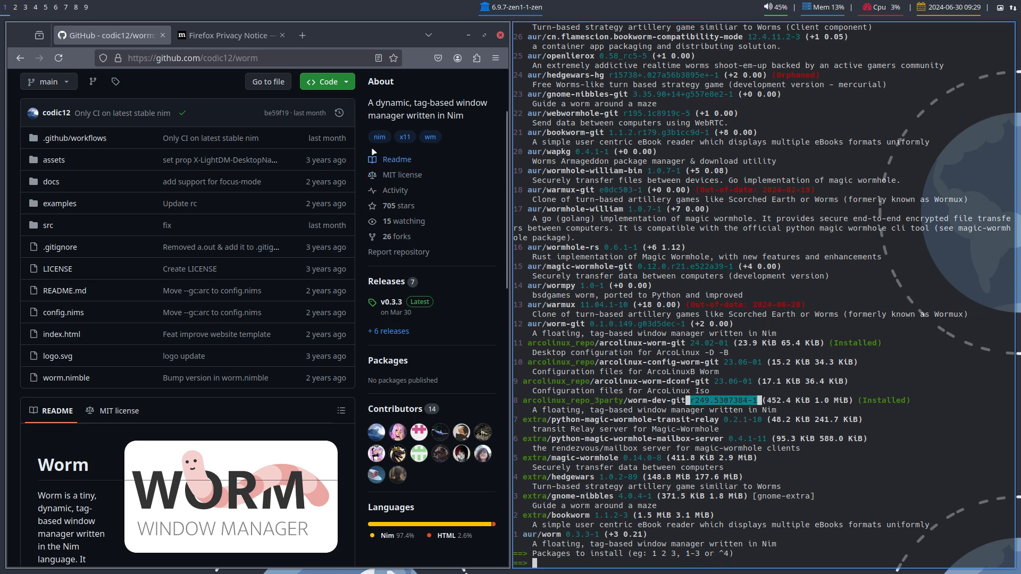
Check the latest commit and the open issues of the codic12/worm repository, ending on its Code page.
scroll(326, 136, "up", 4)
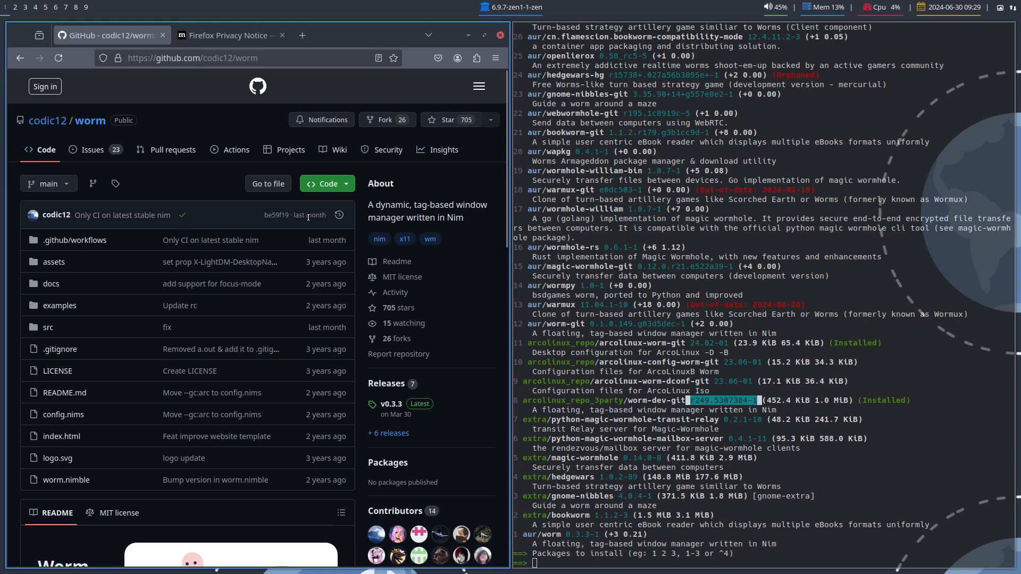
mouse_move(277, 220)
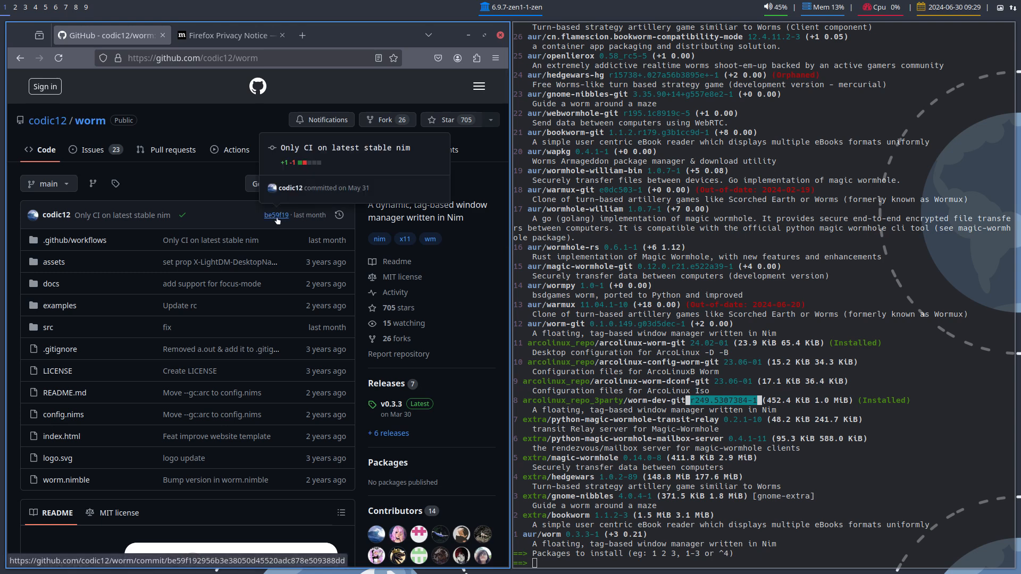
left_click(96, 157)
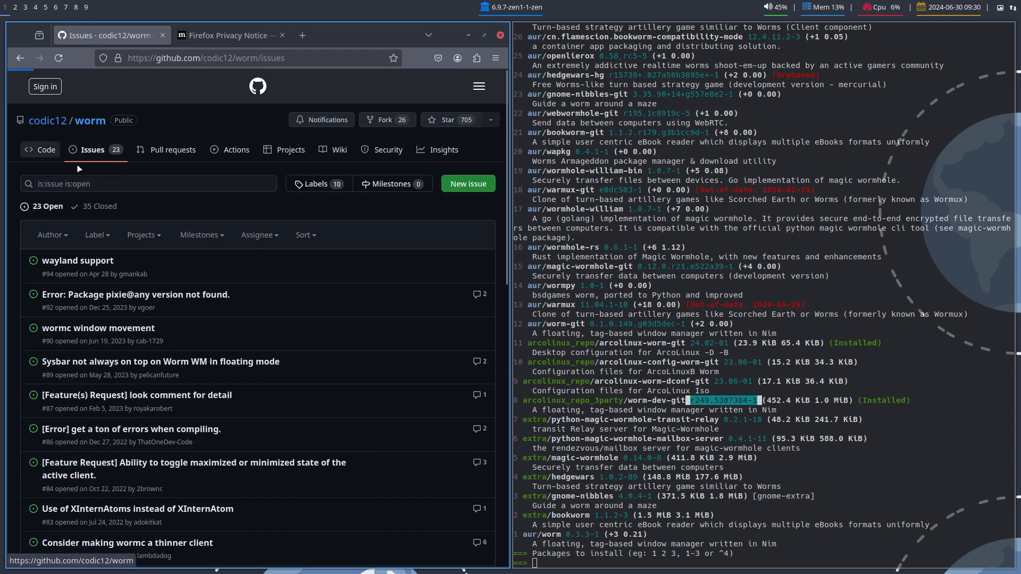
left_click(59, 158)
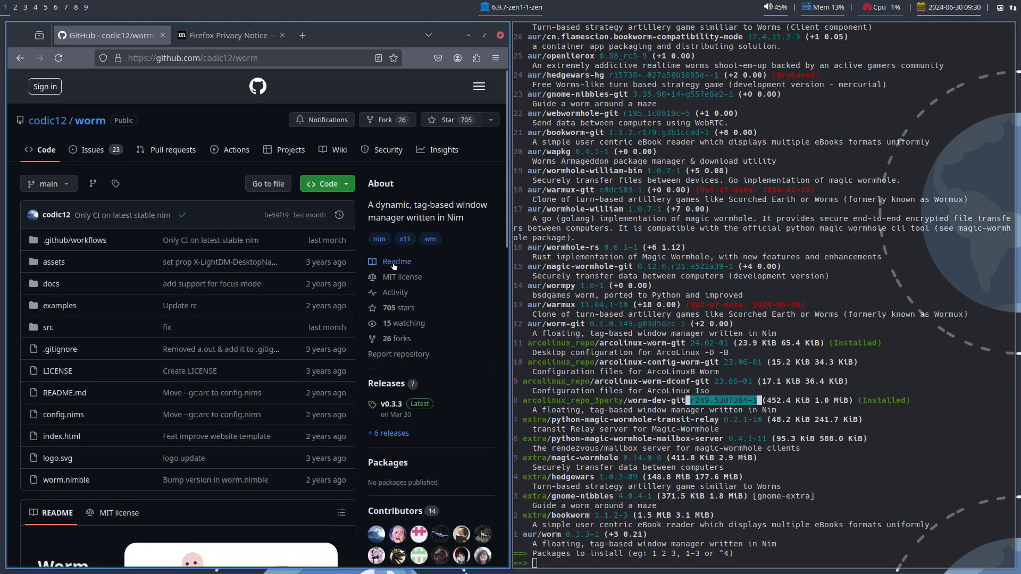
key("super+space")
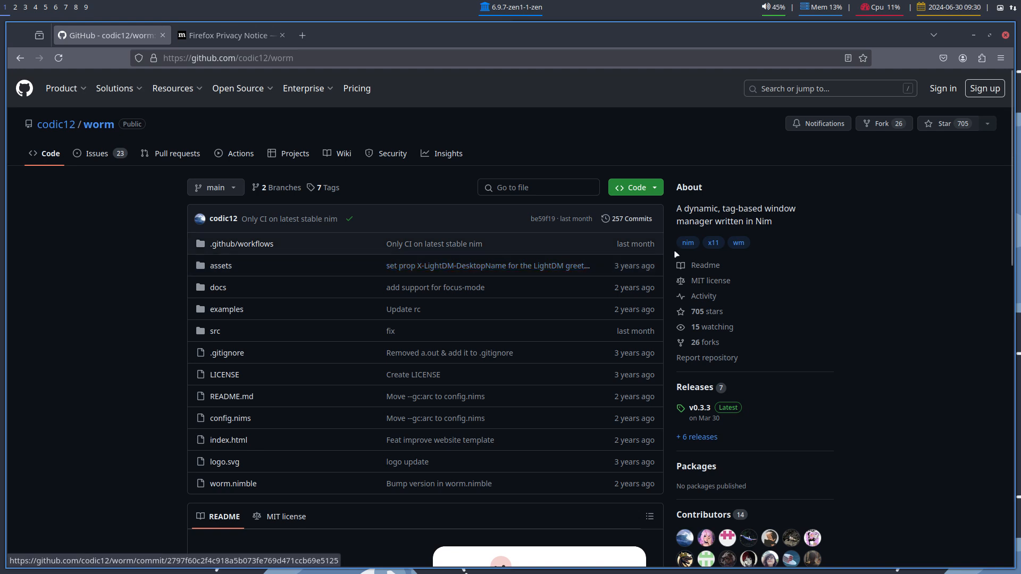
Open the commit history of codic12/worm beside the terminal and find 530 on the page.
left_click(627, 219)
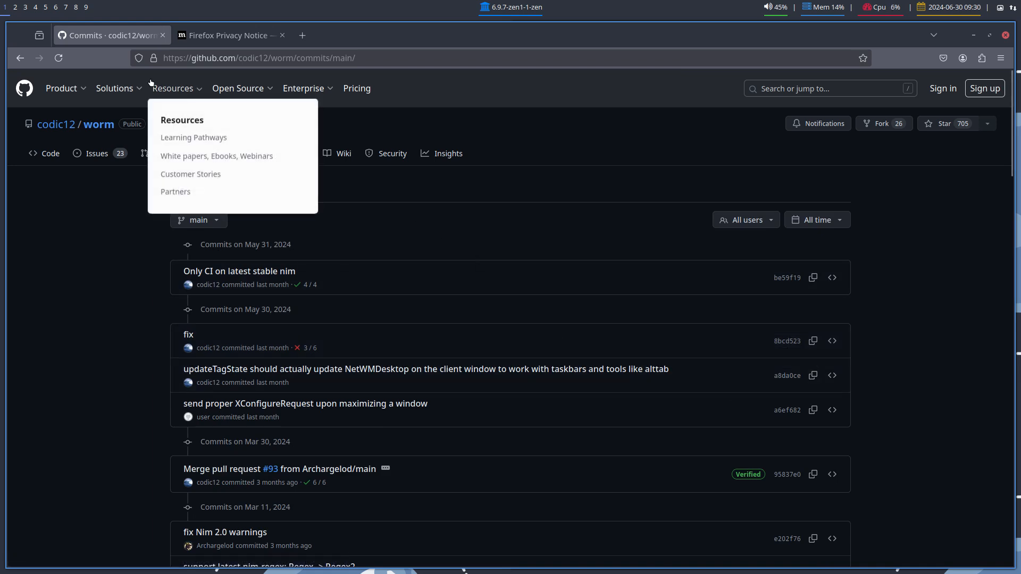
left_click(15, 7)
left_click(5, 8)
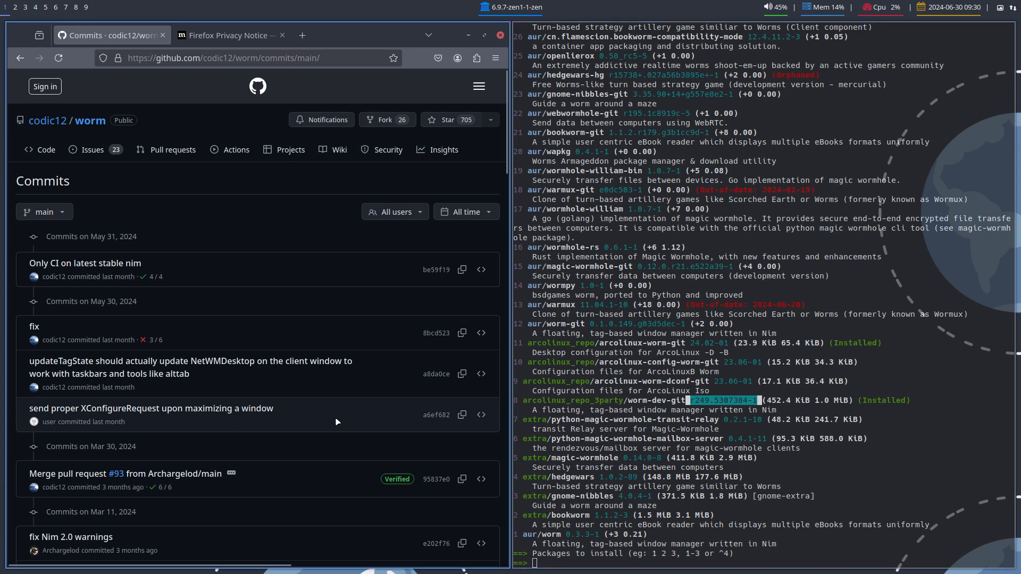
key("ctrl+f")
type("53")
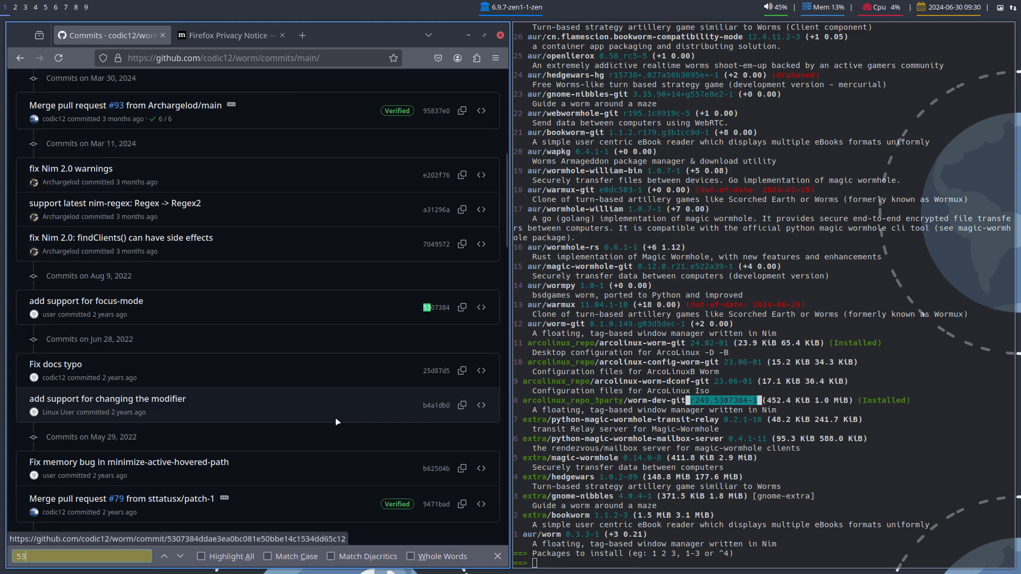
type("0")
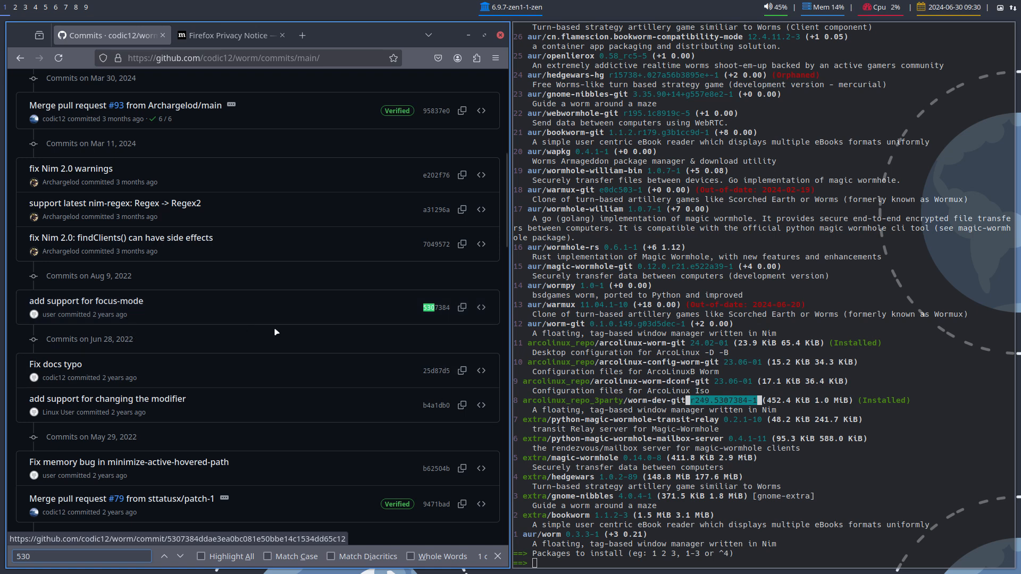
Leave the full-screen virtual machine and open a file manager on the host's third workspace.
key("ctrl+f")
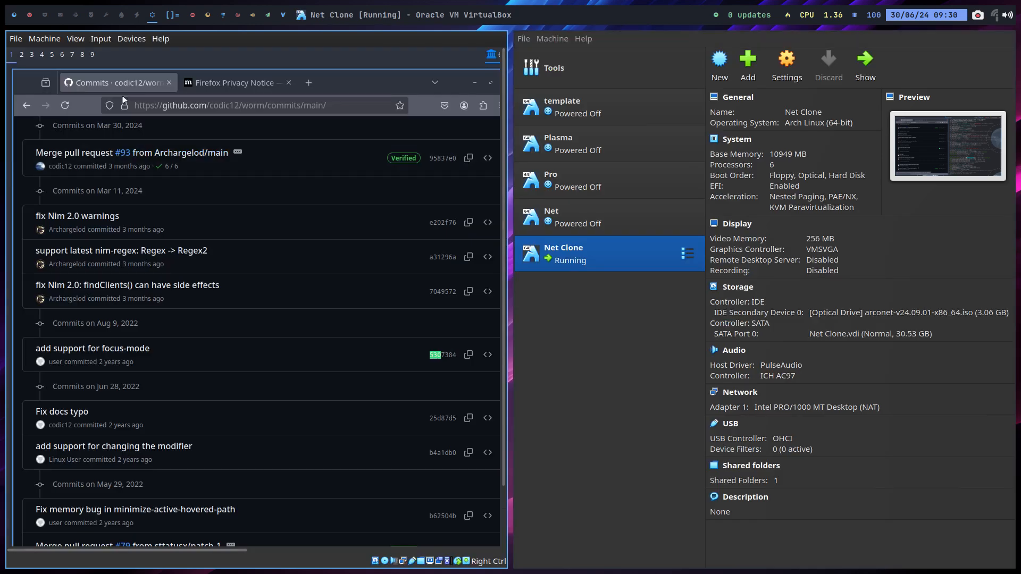
left_click(49, 16)
key("super+shift+Return")
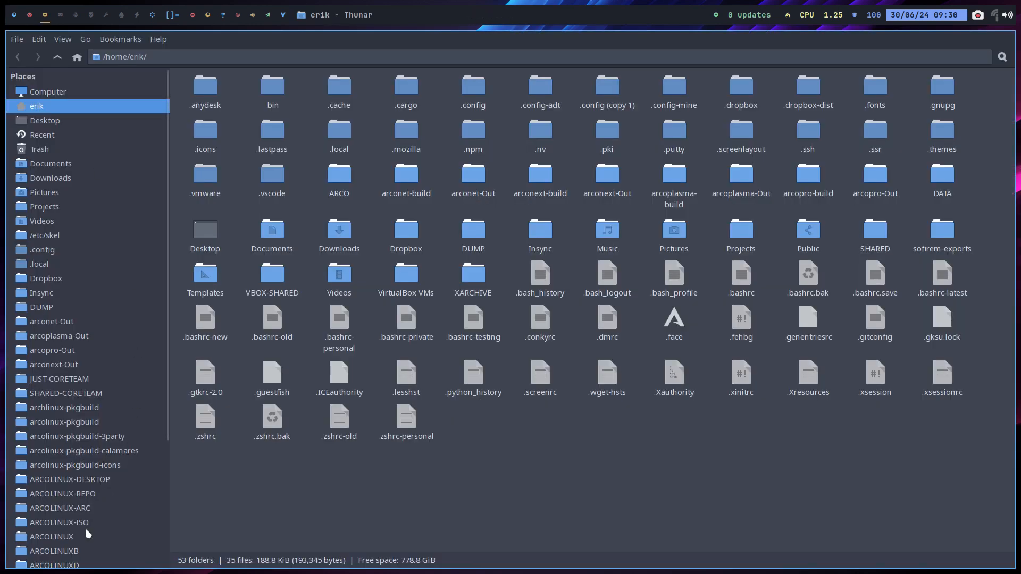
Look for the worm package sources in ARCOLINUX-DESKTOP, arcolinux-pkgbuild-3party's ArcoLinux_special and arcolinux-pkgbuild's SPECIAL folders.
left_click(108, 480)
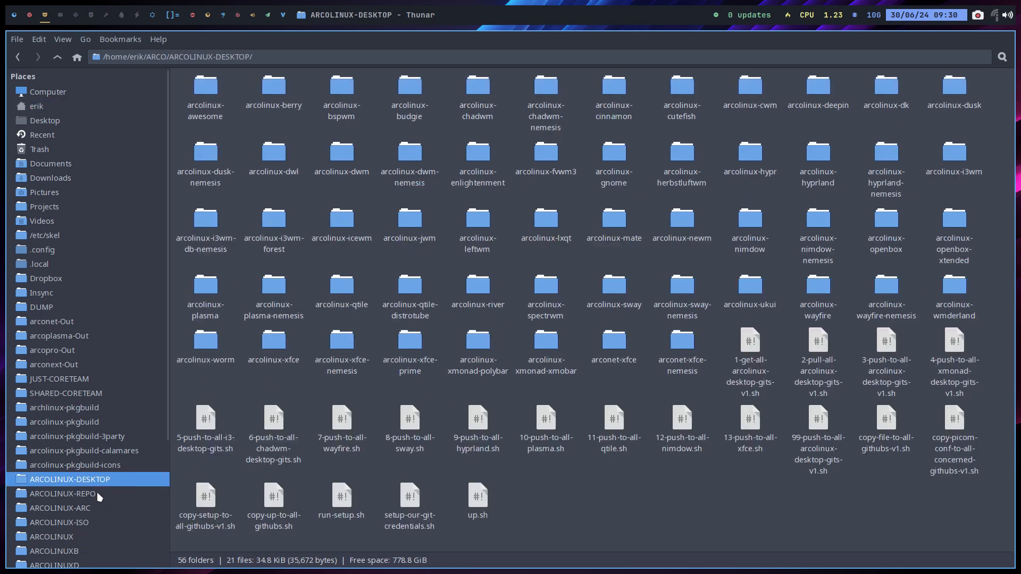
left_click(104, 424)
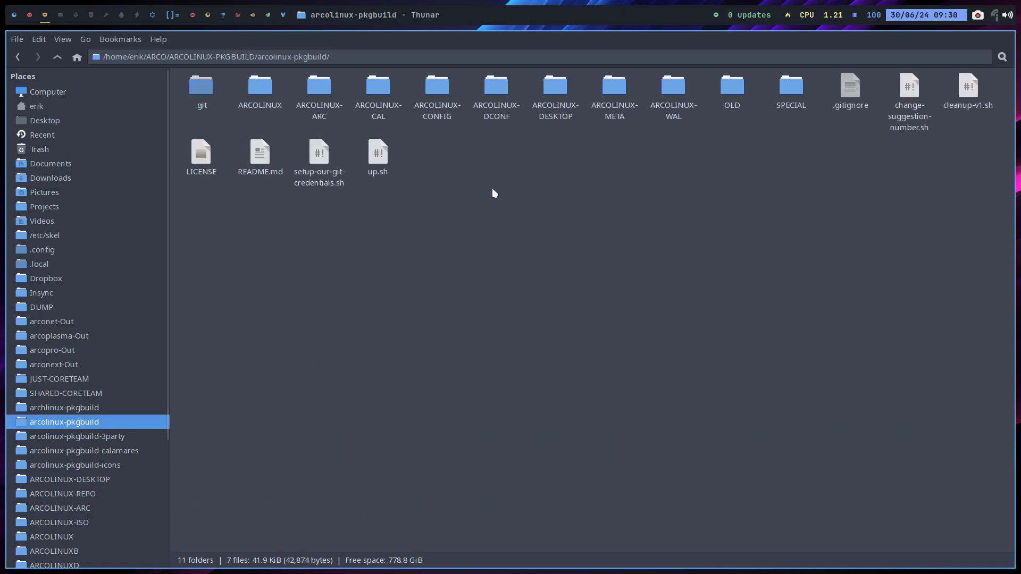
left_click(800, 88)
left_click(123, 437)
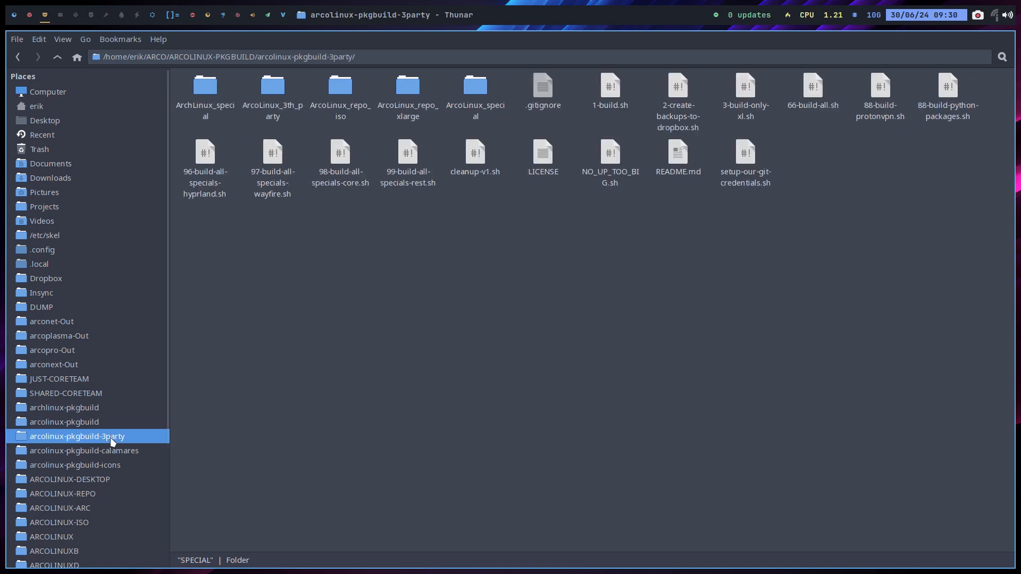
double_click(466, 101)
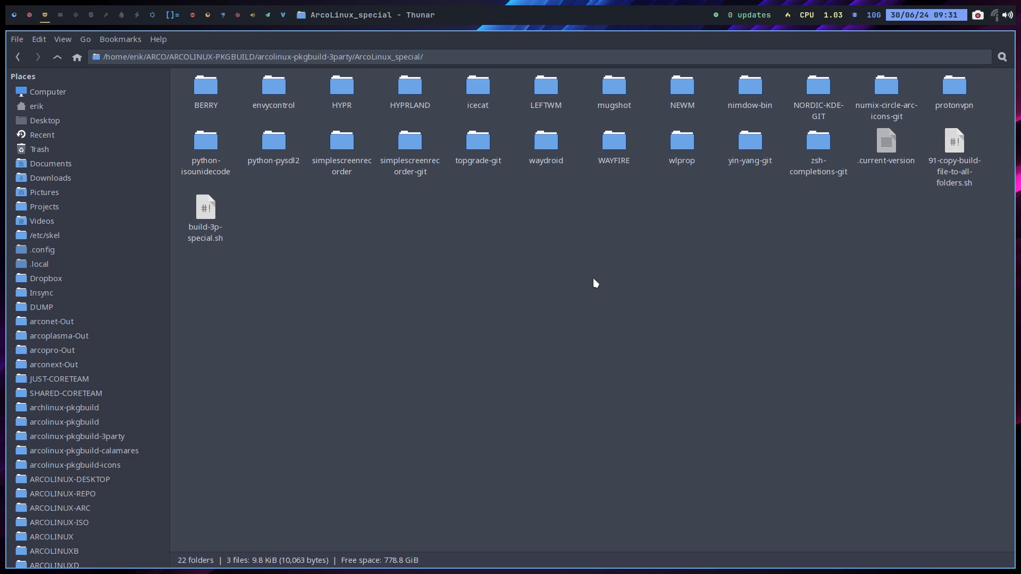
left_click(57, 58)
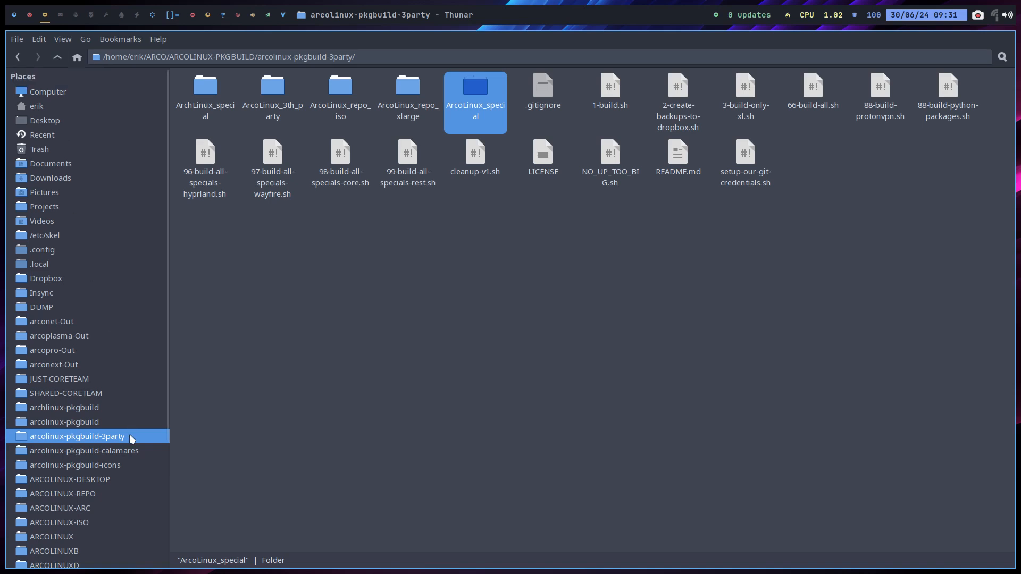
left_click(107, 422)
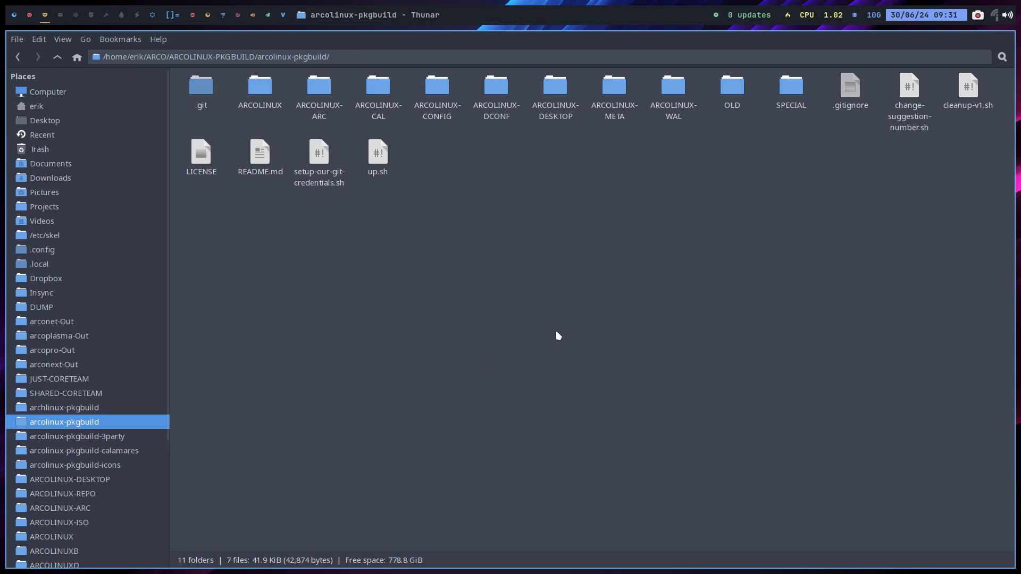
left_click(792, 99)
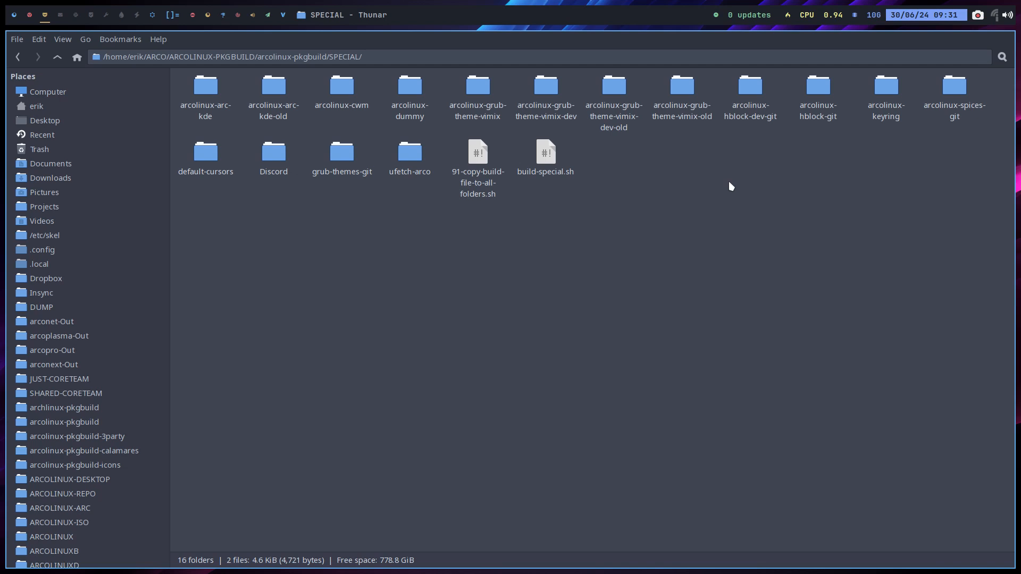
Search the whole ARCO folder for worm-dev and select the worm-dev-git folder in the results.
left_click(58, 57)
left_click(57, 57)
left_click(57, 57)
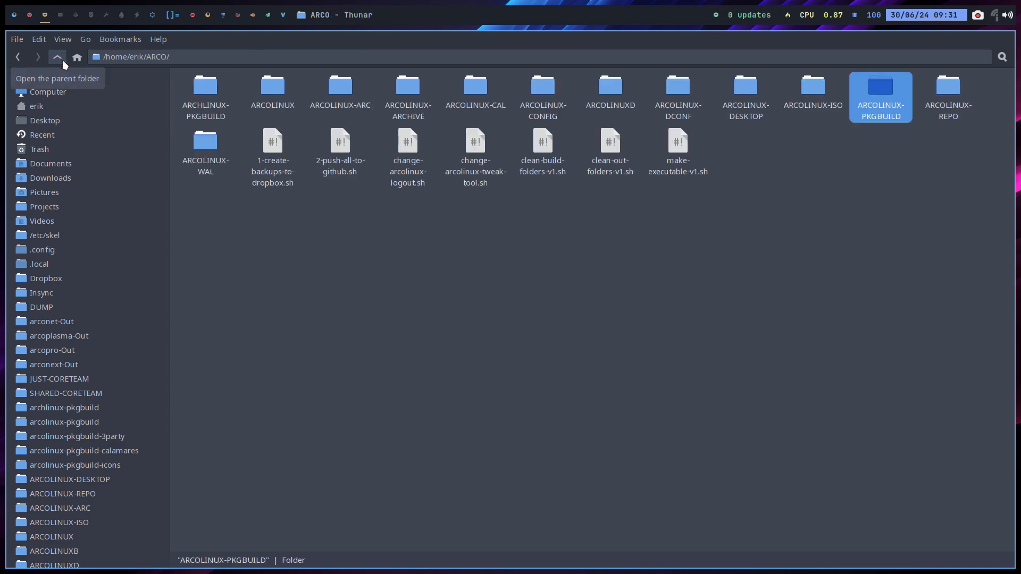
left_click(1002, 59)
type("wormd")
key("BackSpace")
type("-deev")
key("BackSpace")
key("BackSpace")
type("v")
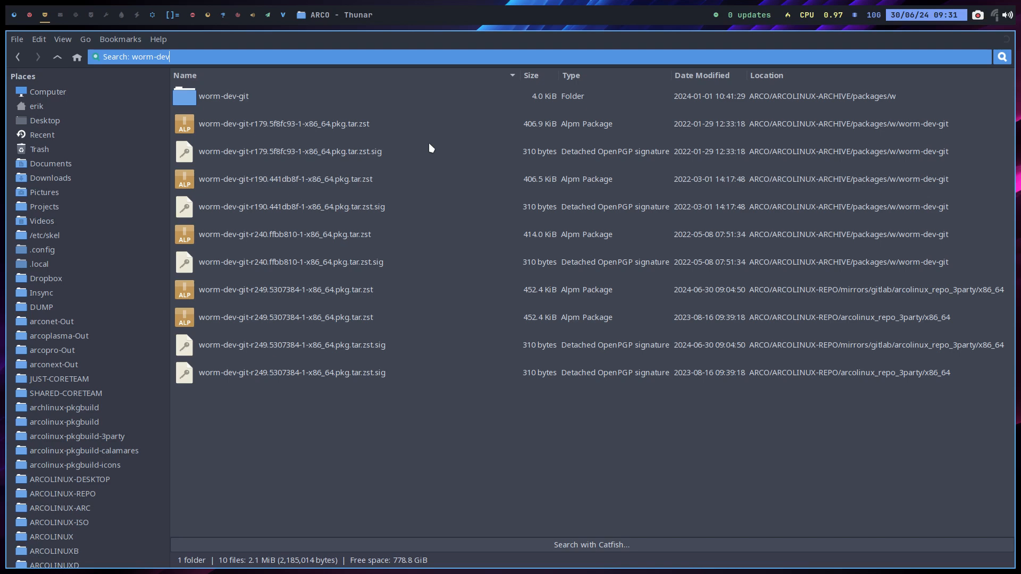
left_click(245, 94)
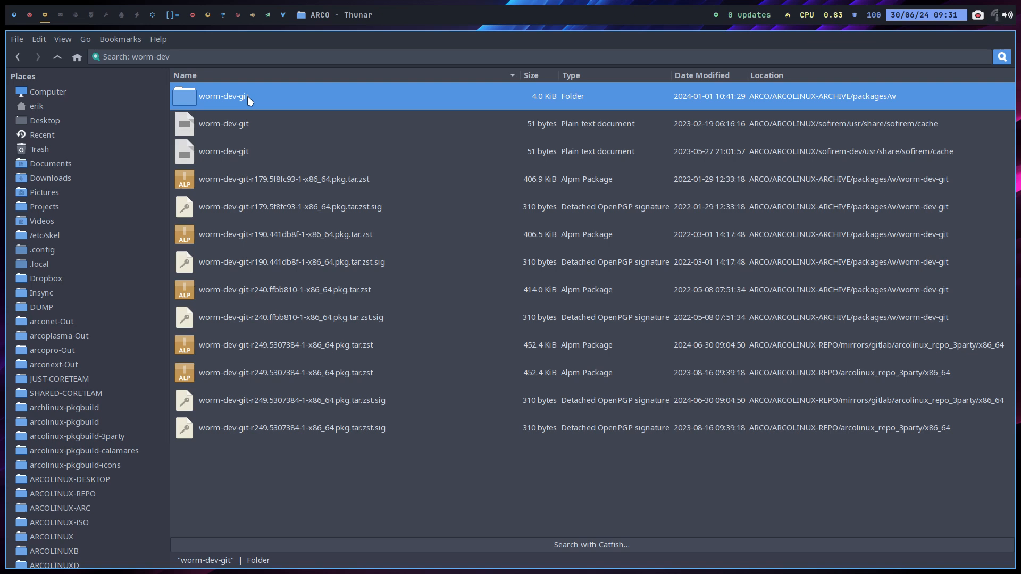
Glance at the host's editor and browser workspaces, and go back from the file manager's search results to ARCOLINUX-PKGBUILD.
left_click(30, 15)
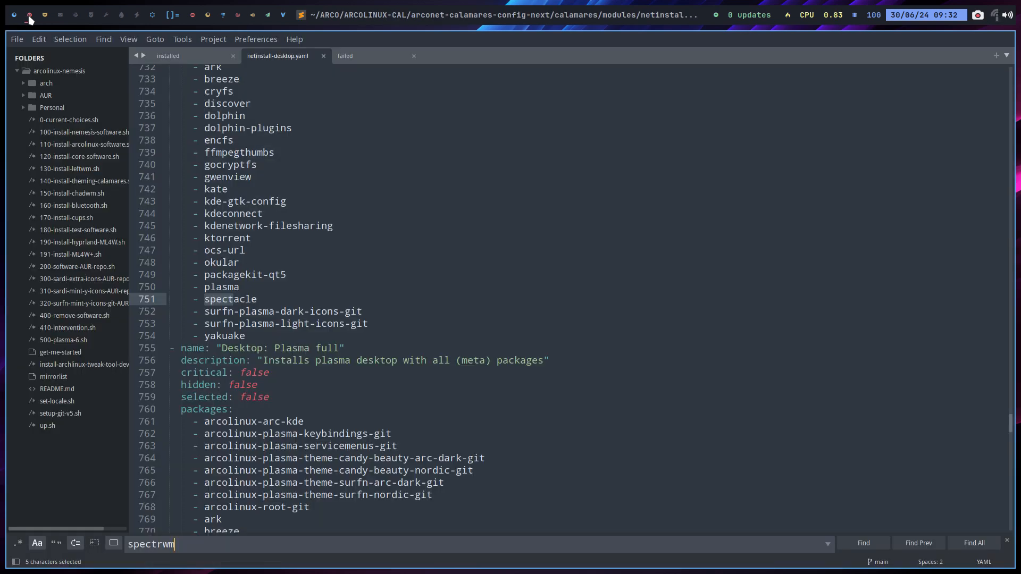
left_click(15, 16)
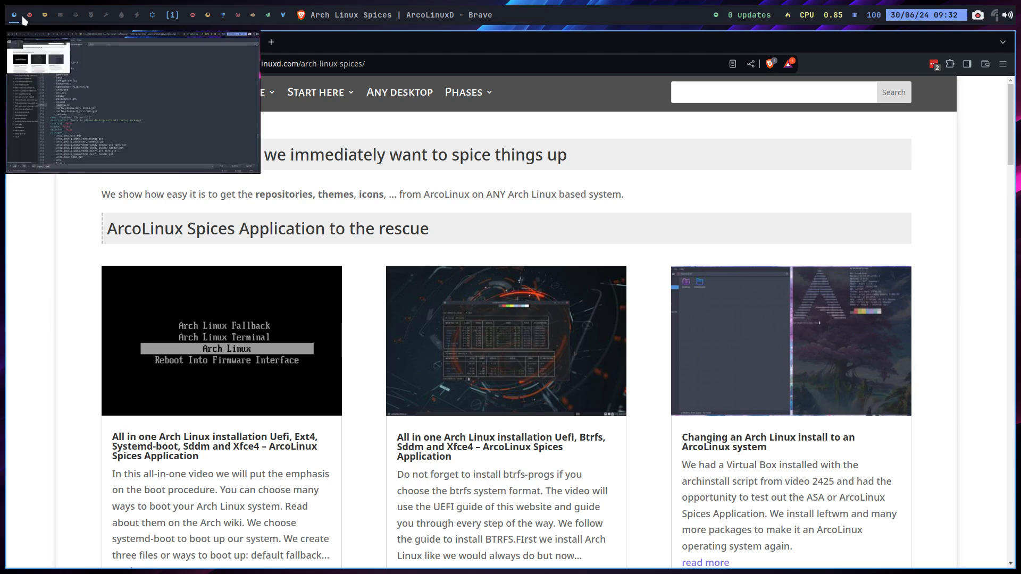
left_click(45, 16)
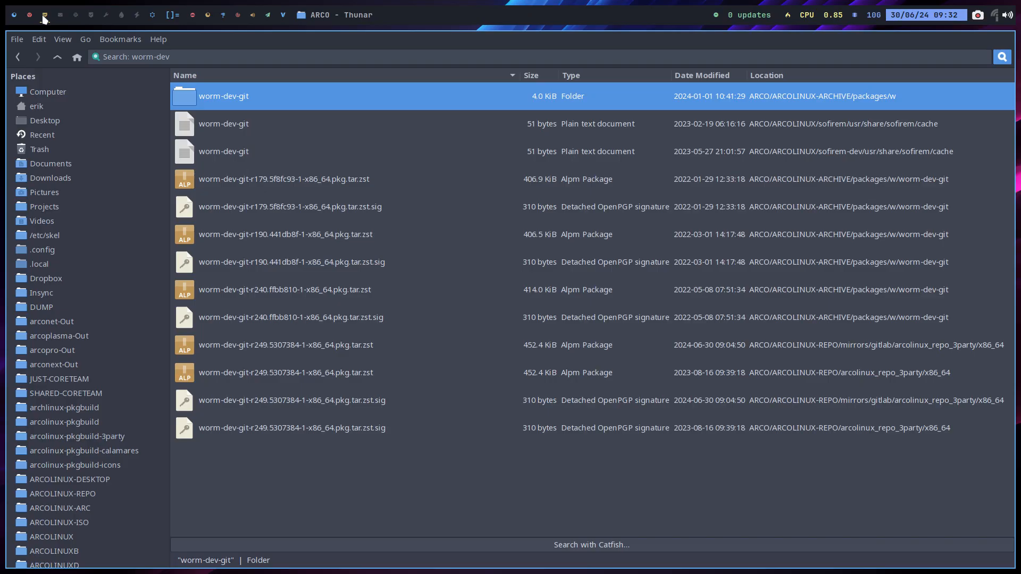
left_click(18, 58)
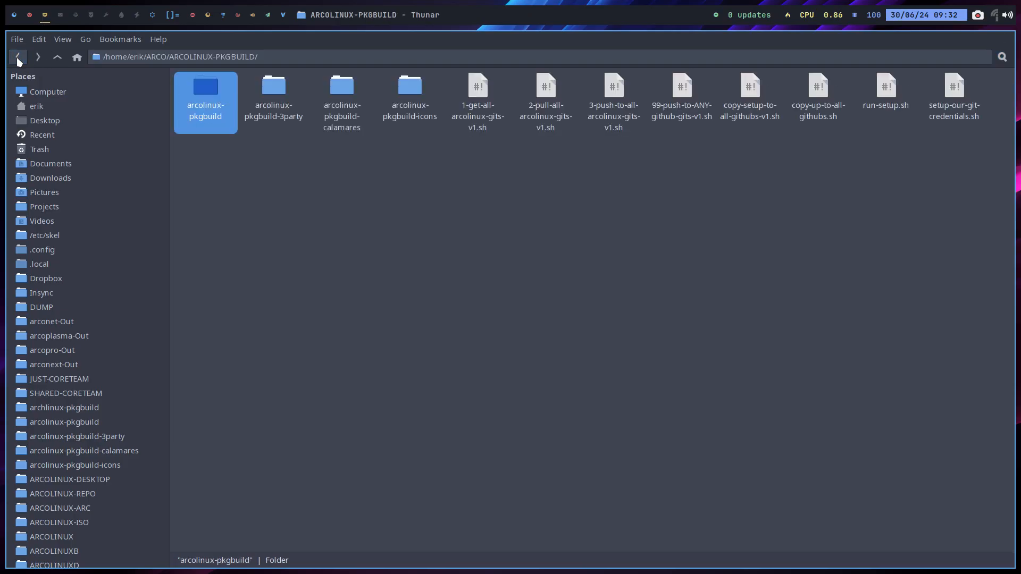
Look into arcolinux-pkgbuild and search the arcolinux-pkgbuild-3party folder for worm.
left_click(308, 190)
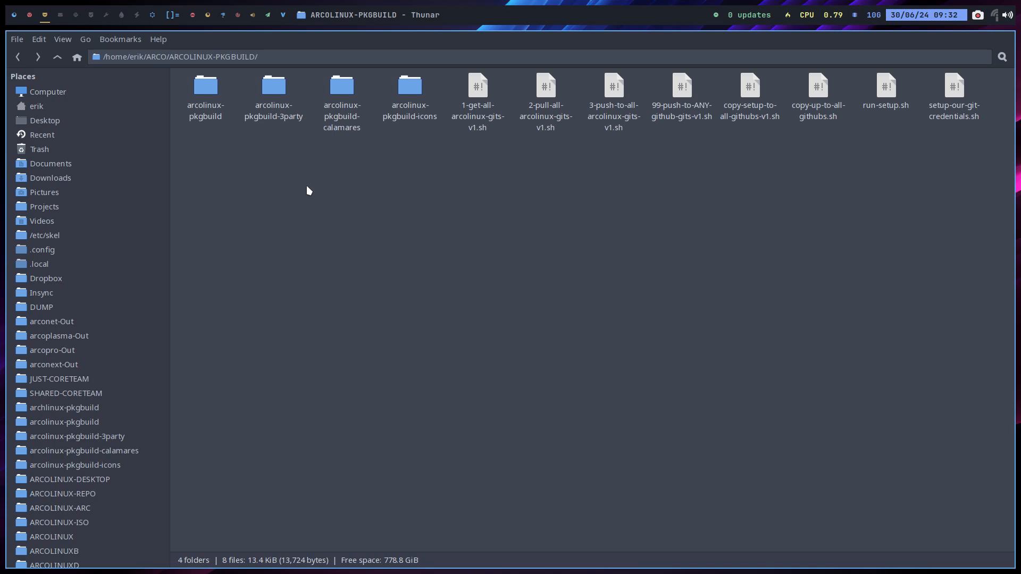
left_click(123, 422)
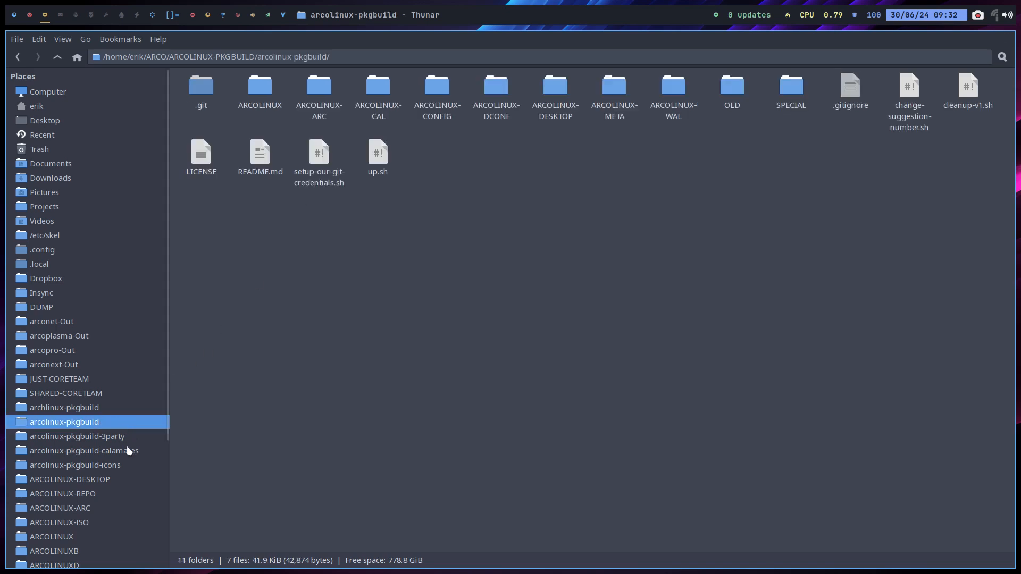
left_click(128, 438)
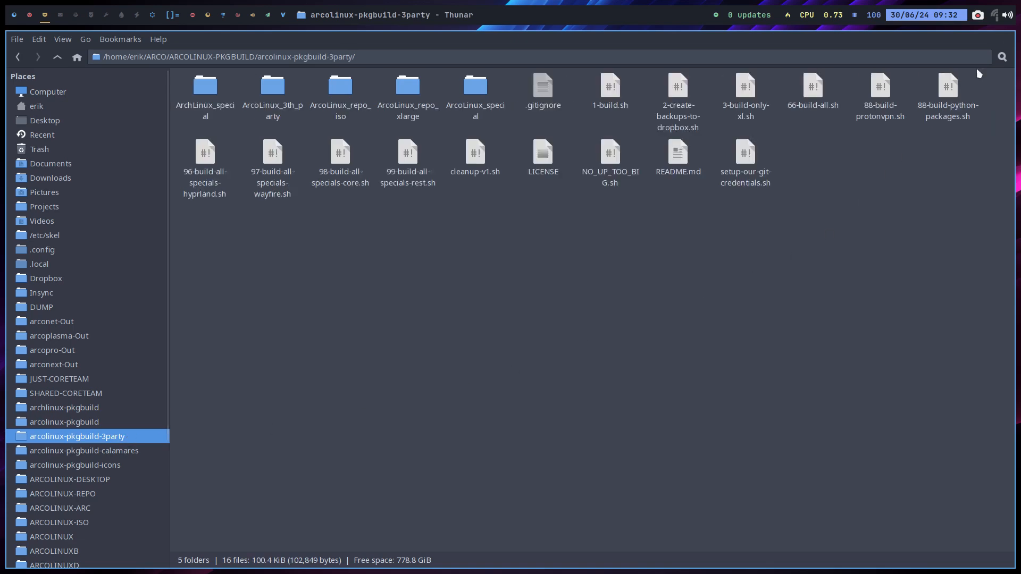
left_click(1003, 56)
type("worm")
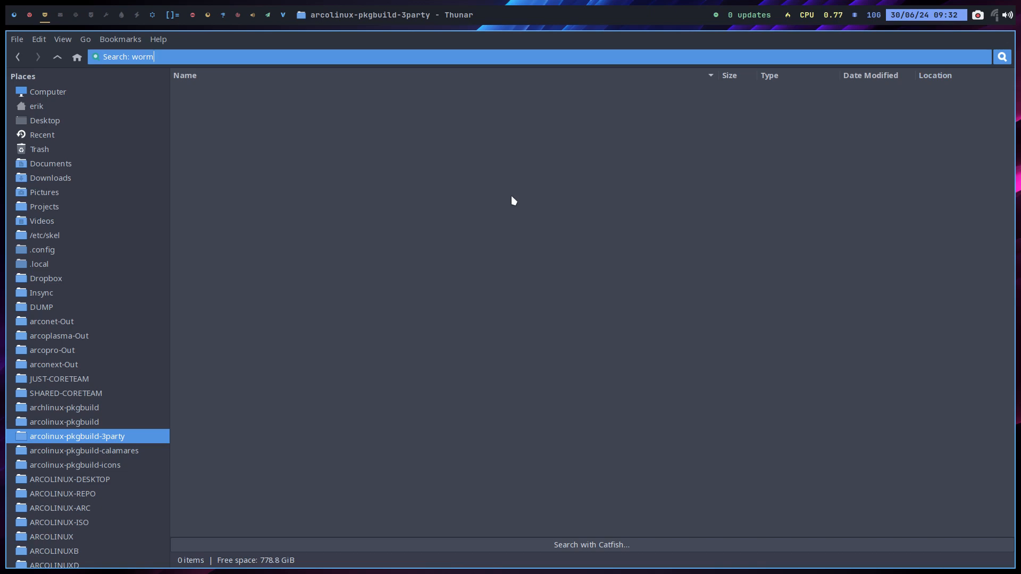
Search the ARCO folder in the home directory for worm and check the locations of the worm-dev-git and worm-git folders.
left_click(59, 107)
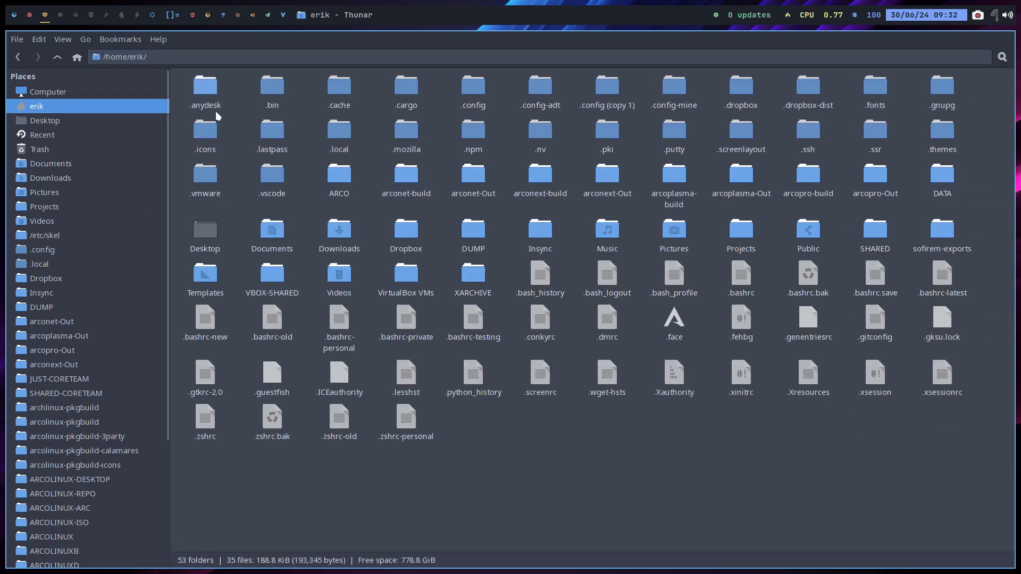
left_click(334, 189)
double_click(334, 189)
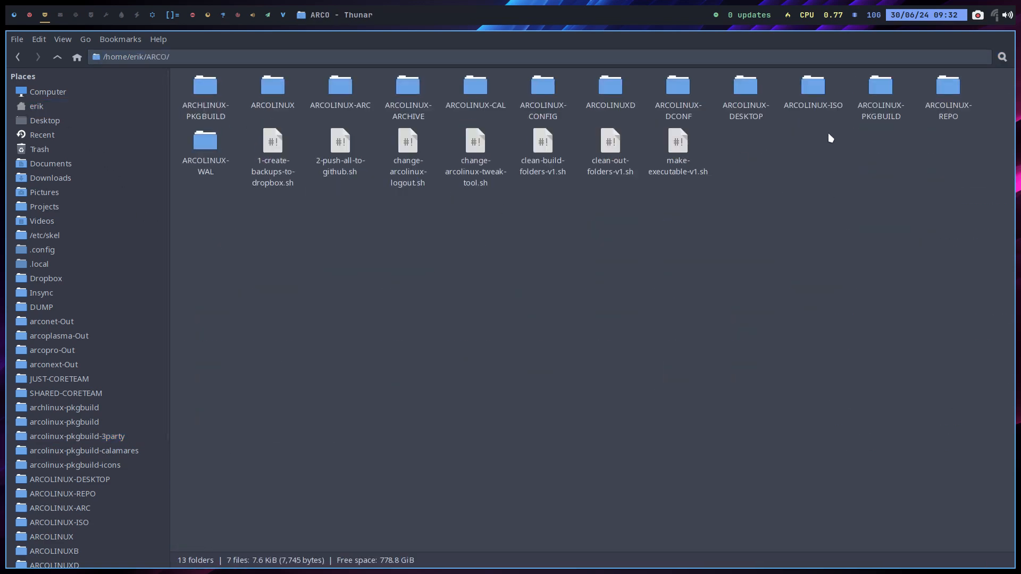
left_click(1002, 57)
type("worm")
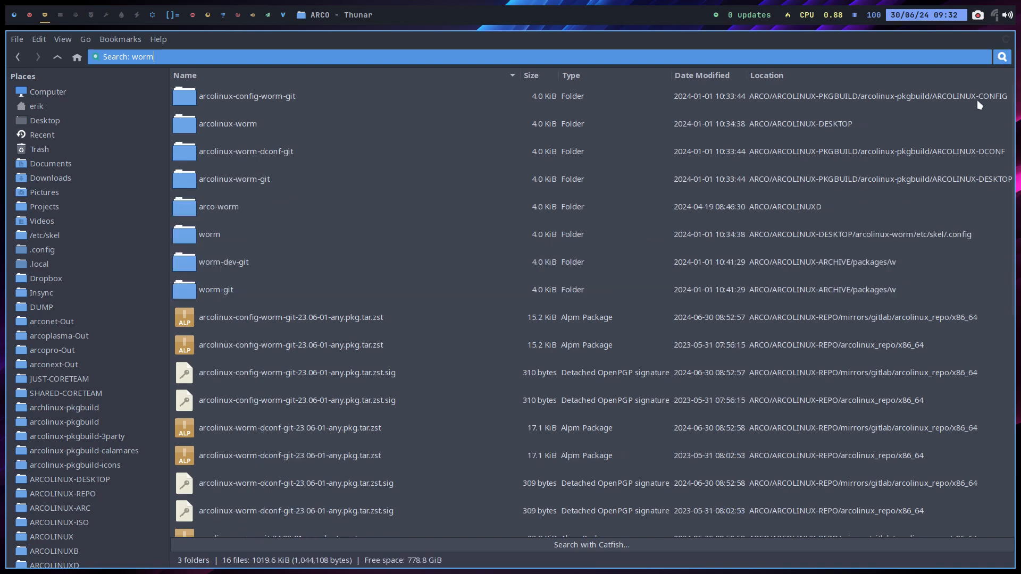
left_click(258, 126)
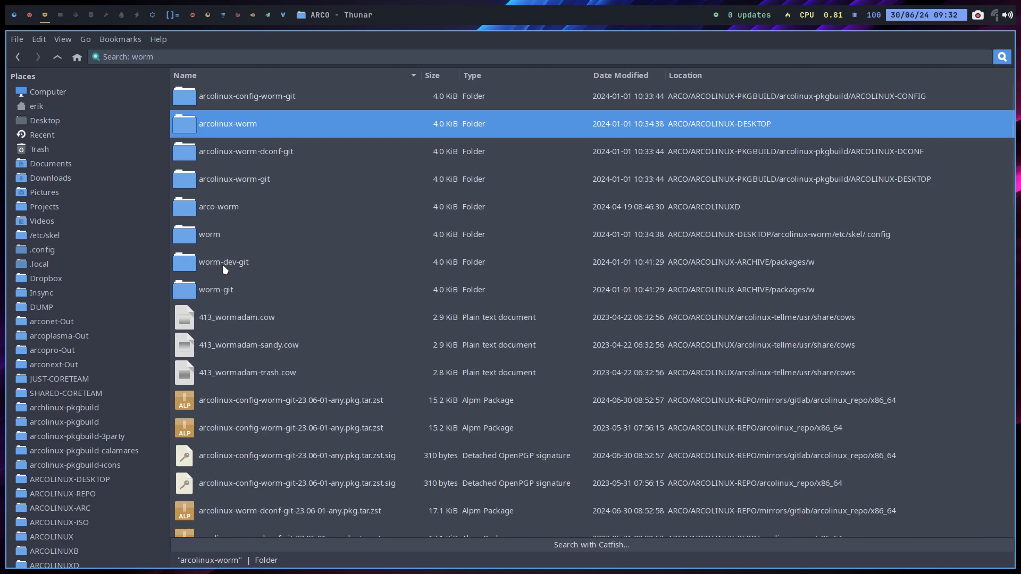
left_click(747, 266)
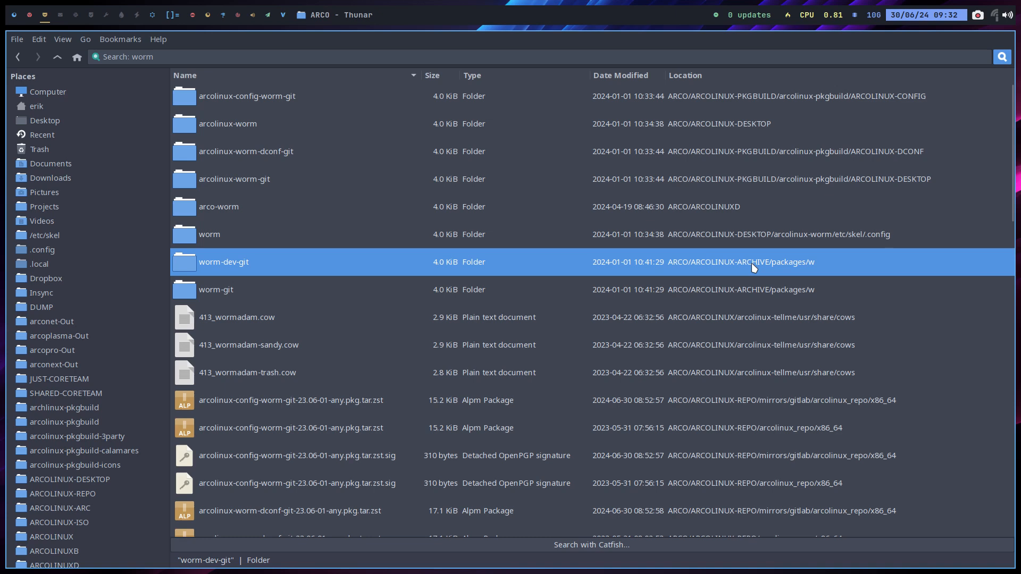
left_click(752, 292)
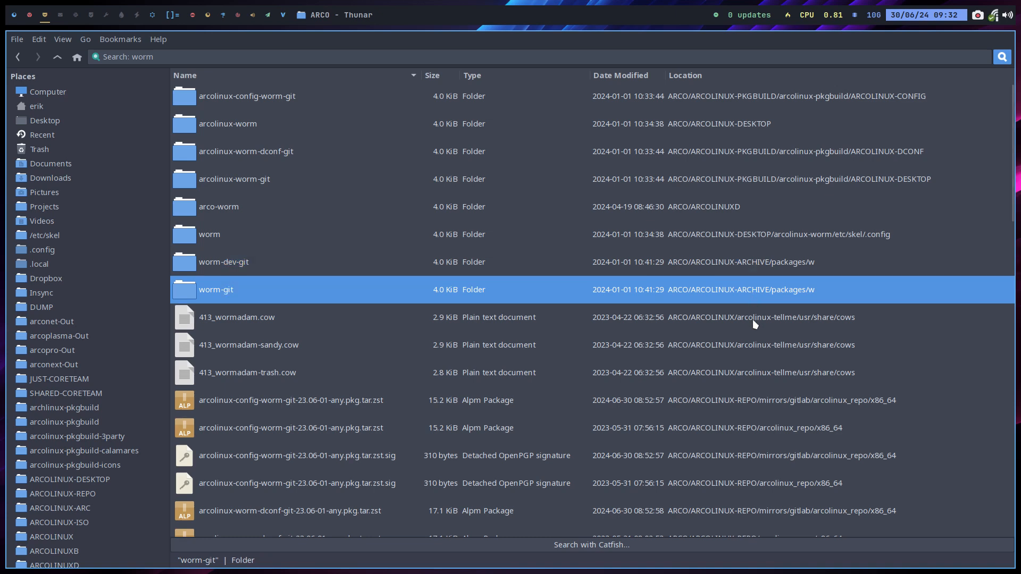
Examine the remaining worm search results for the worm-dev-git package versions and their repository locations.
scroll(748, 320, "down", 3)
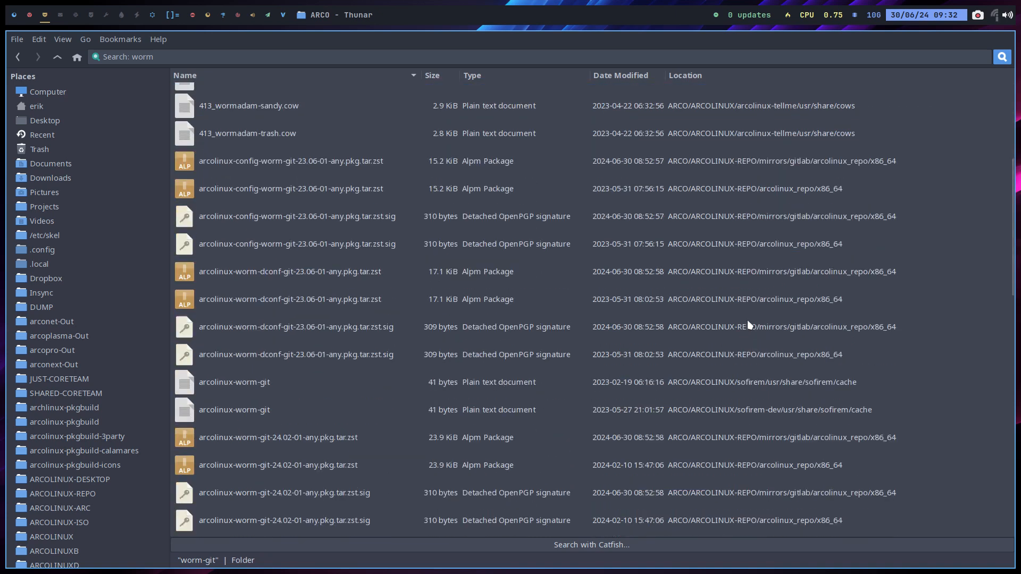
scroll(748, 321, "down", 2)
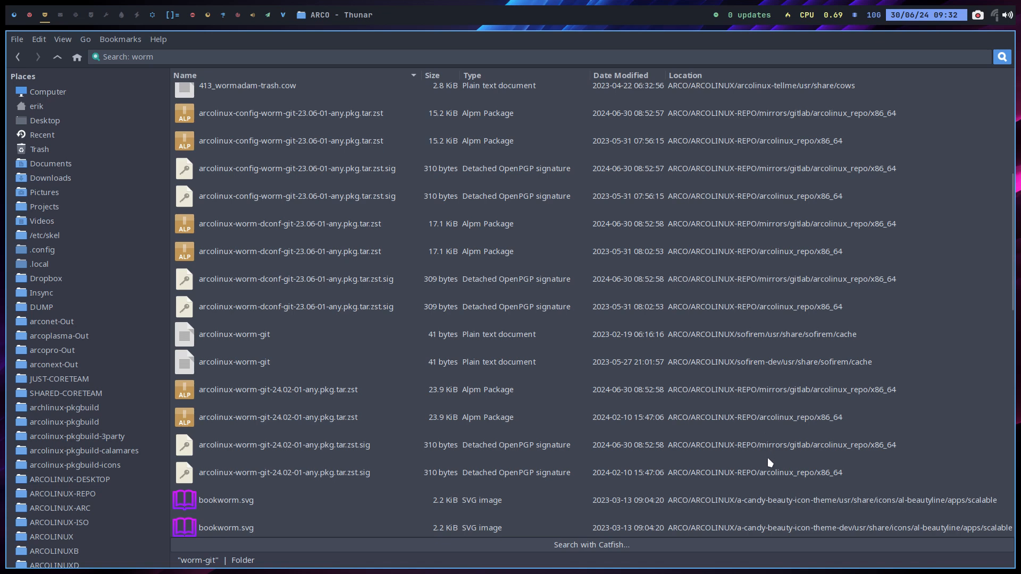
scroll(771, 465, "down", 2)
scroll(770, 464, "down", 16)
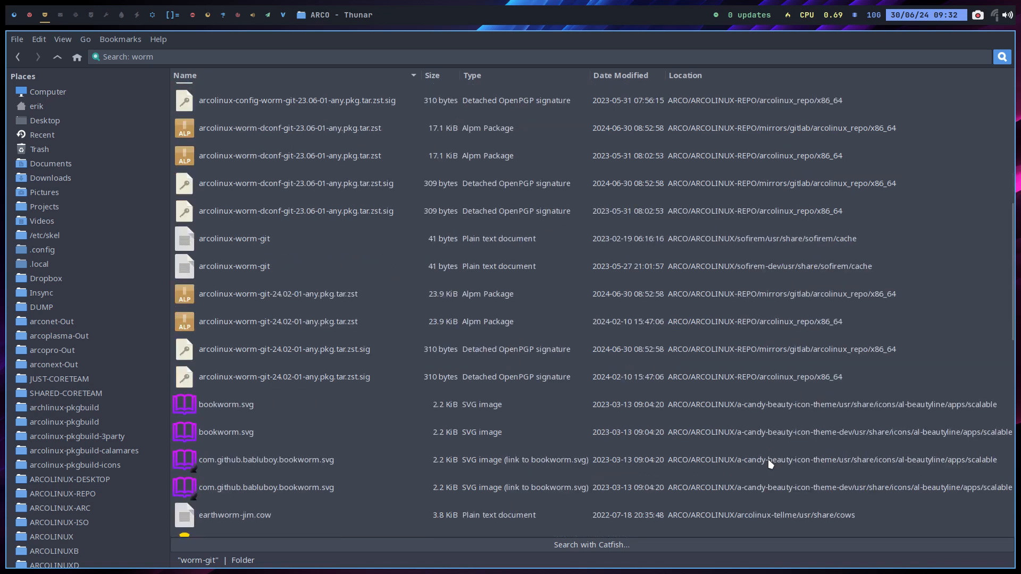
scroll(770, 465, "down", 4)
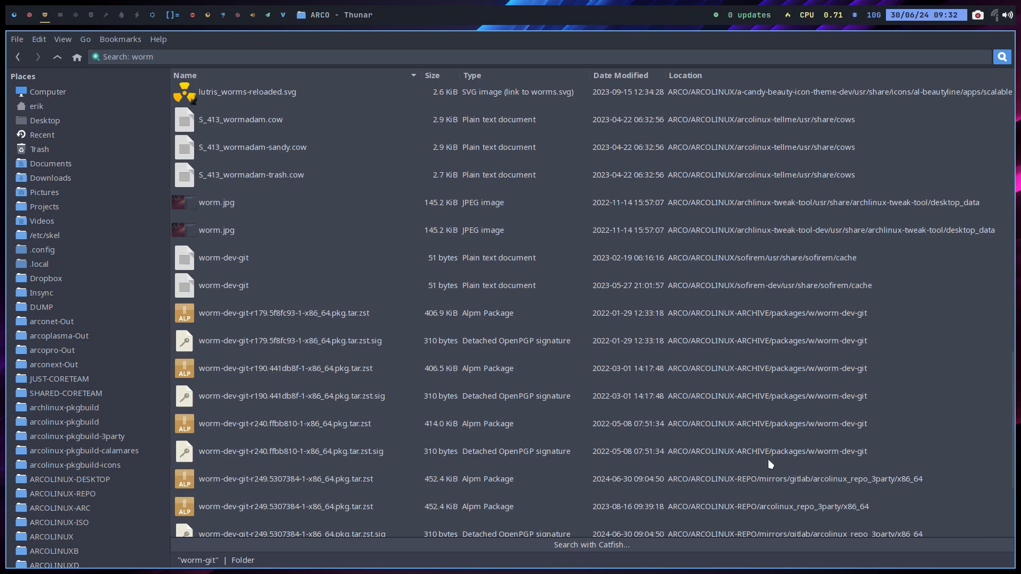
scroll(770, 464, "down", 5)
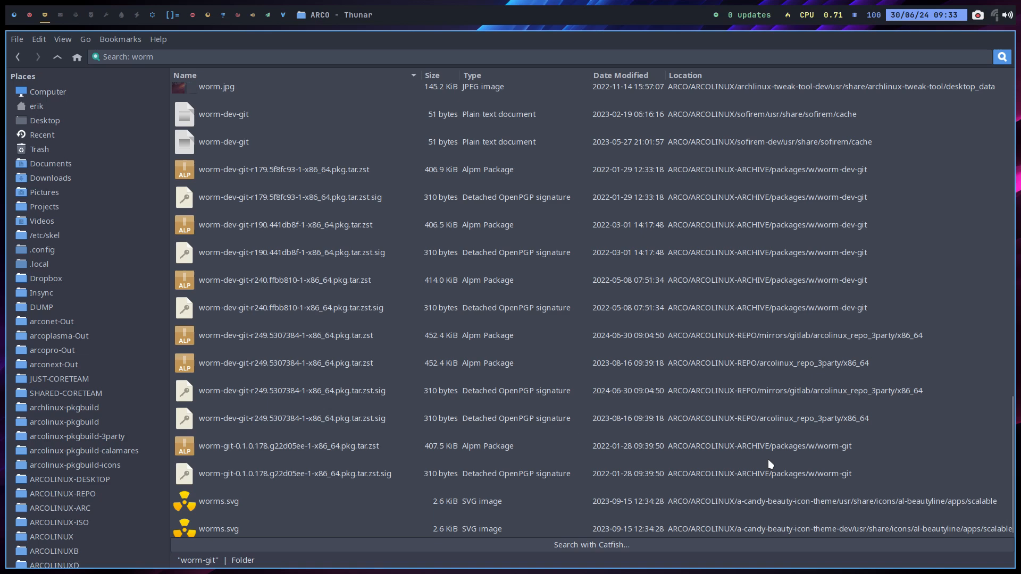
scroll(768, 458, "down", 1)
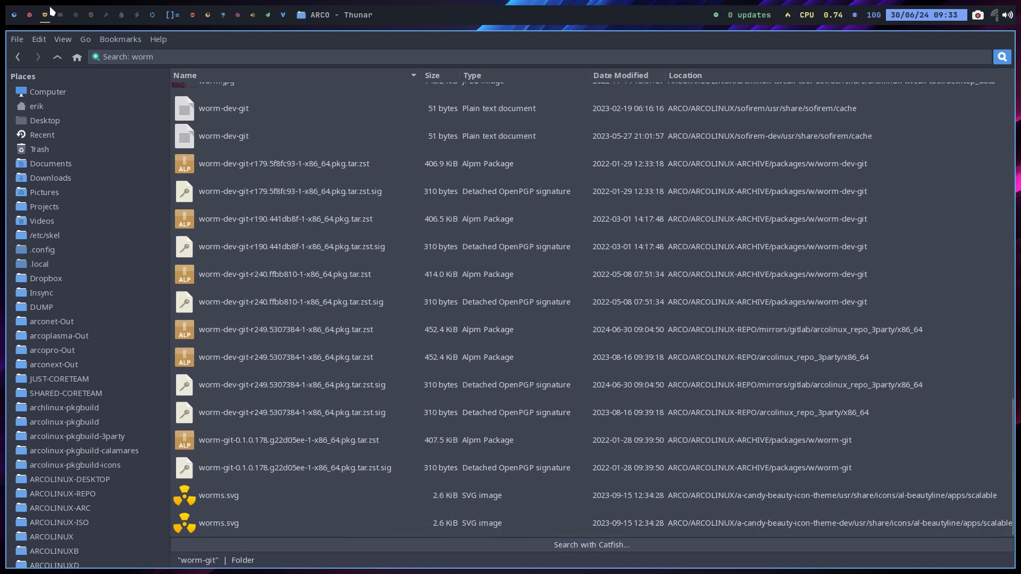
Switch to the host's virtual machine workspace and return the Net Clone machine to full screen.
mouse_move(29, 18)
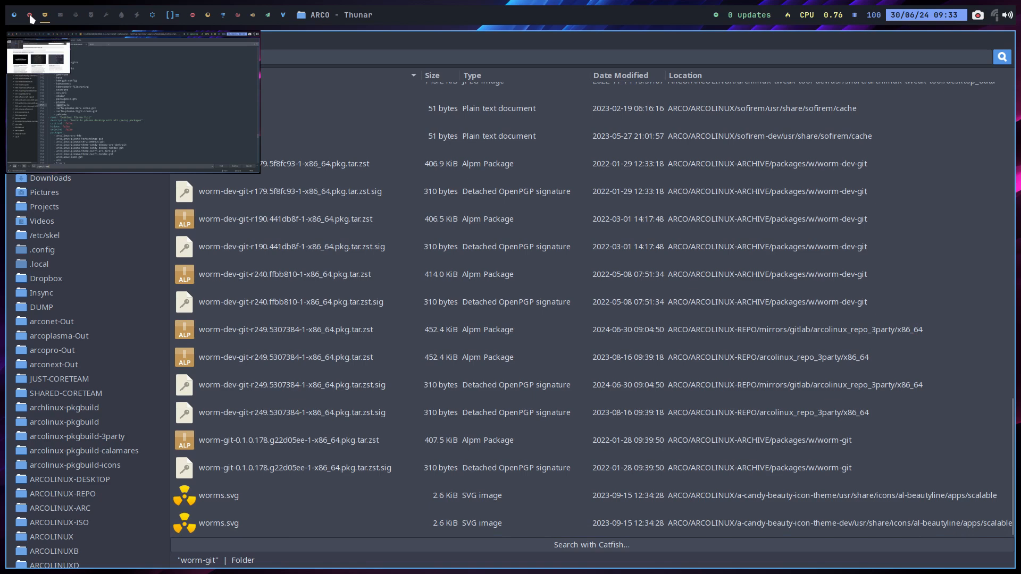
left_click(153, 17)
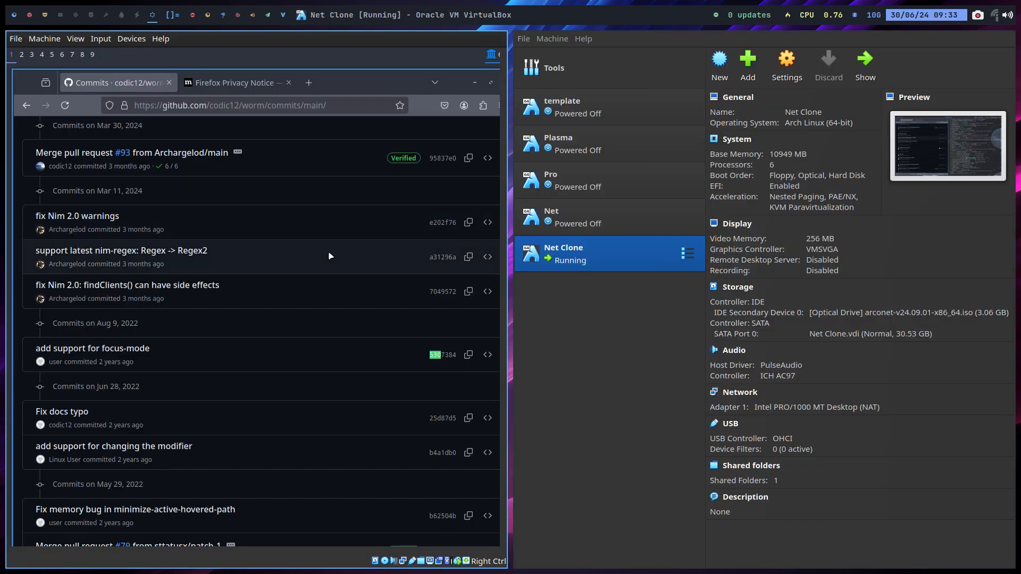
key("ctrl+f")
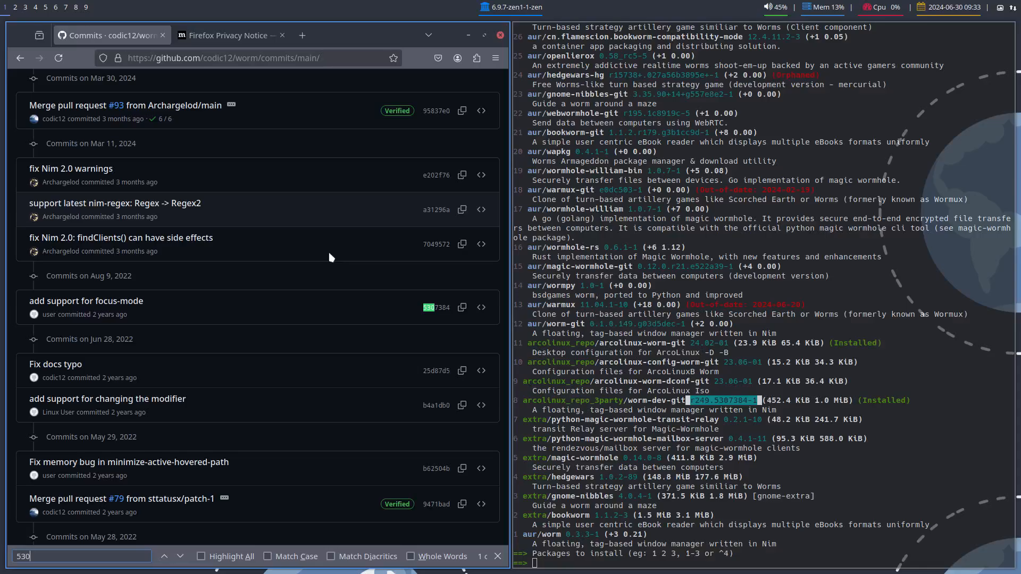
Close the virtual machine's browser and terminal windows and log out of the worm session.
key("super+q")
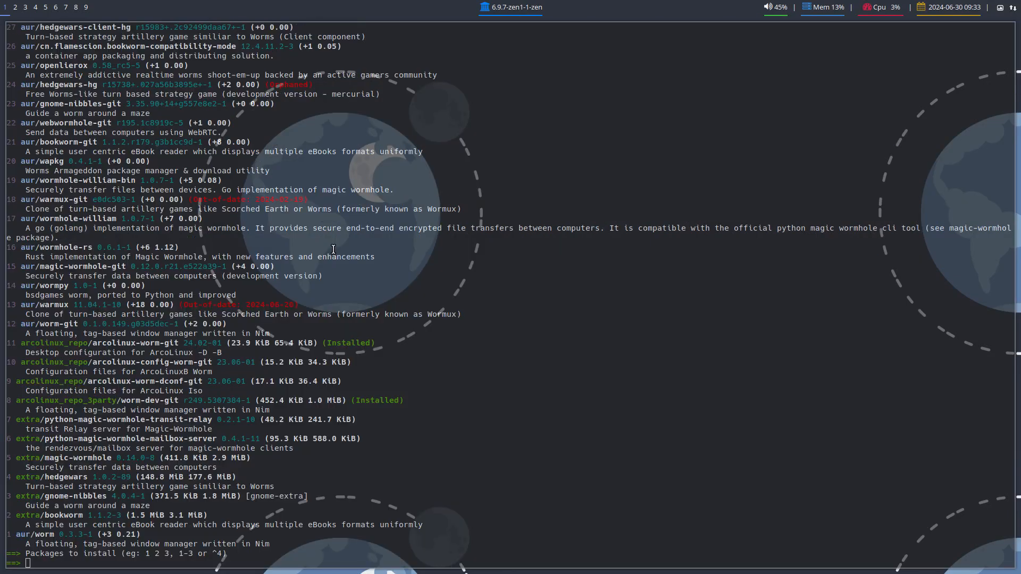
key("super+q")
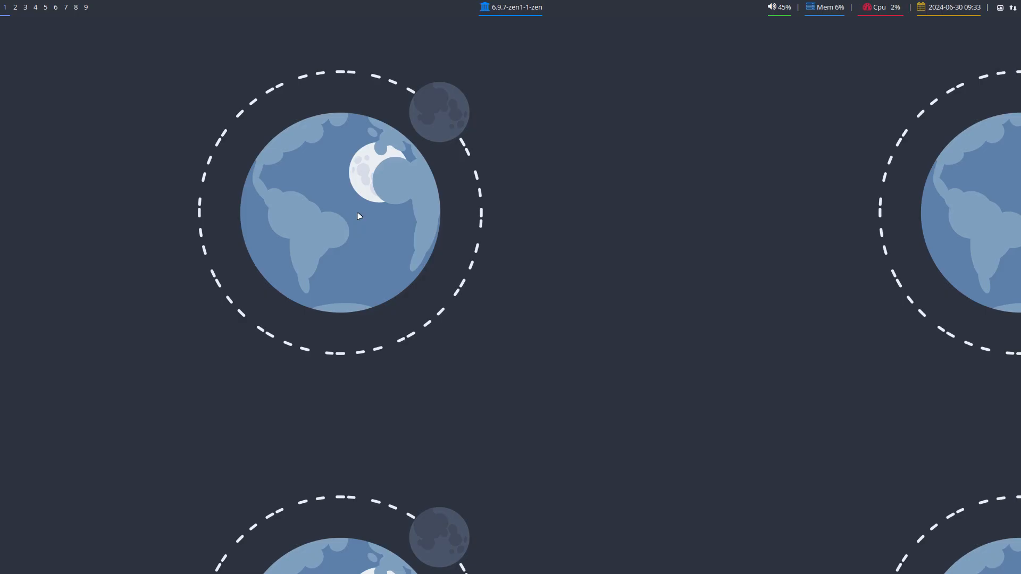
key("ctrl+super+q")
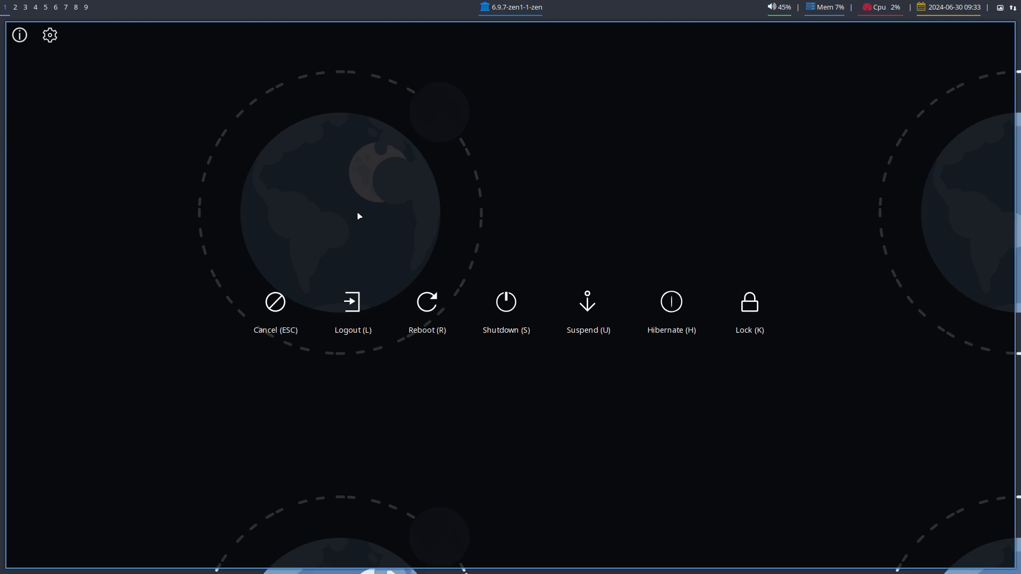
left_click(353, 306)
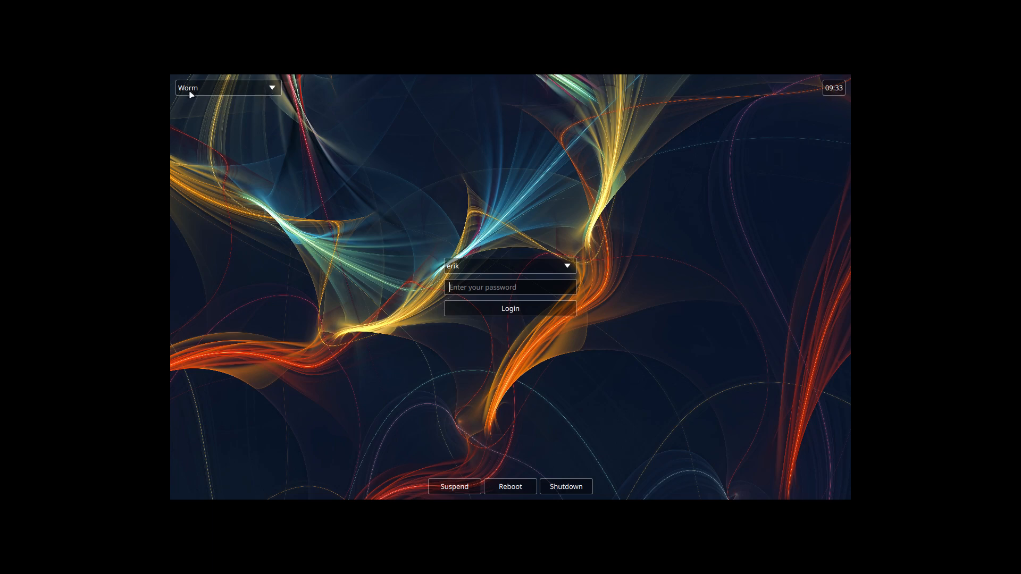
Log in to the Worm session with the account password.
left_click(456, 290)
type("****")
key("Return")
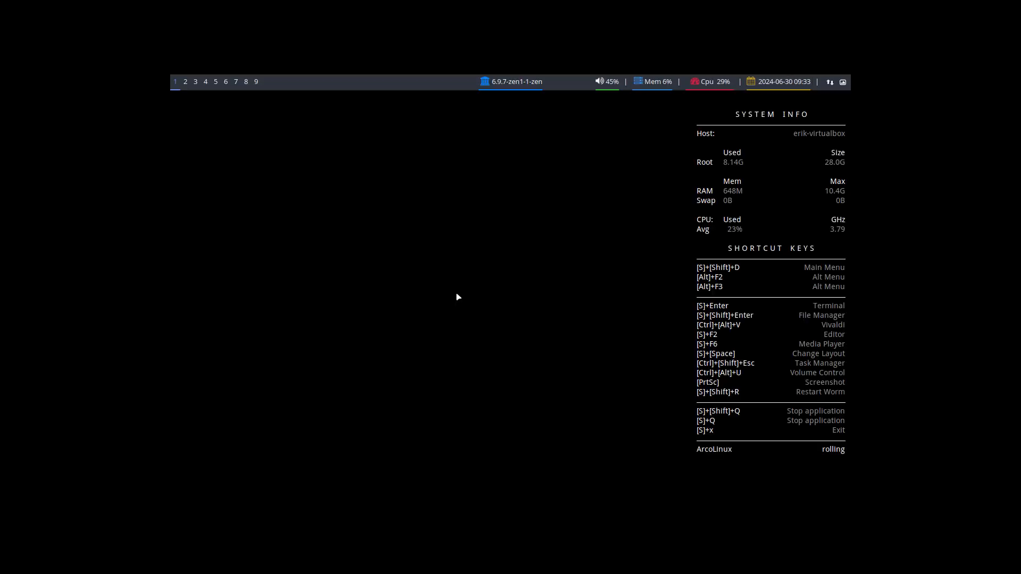
Run att from a new terminal, authenticate with the account password and agree to remove the ArchLinux Tweak Tool lock file.
key("super+Return")
type("att")
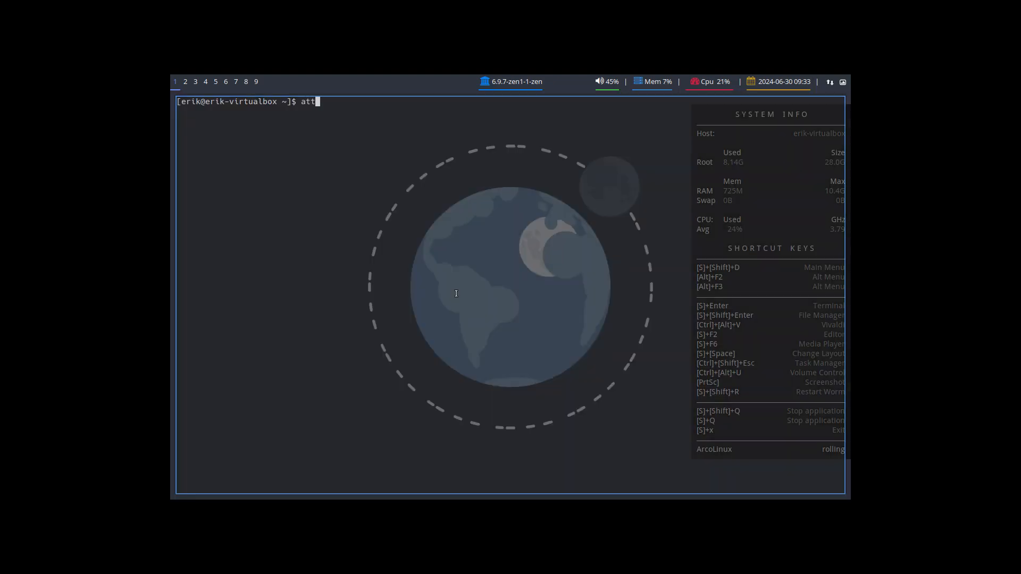
key("Return")
type("****")
key("Return")
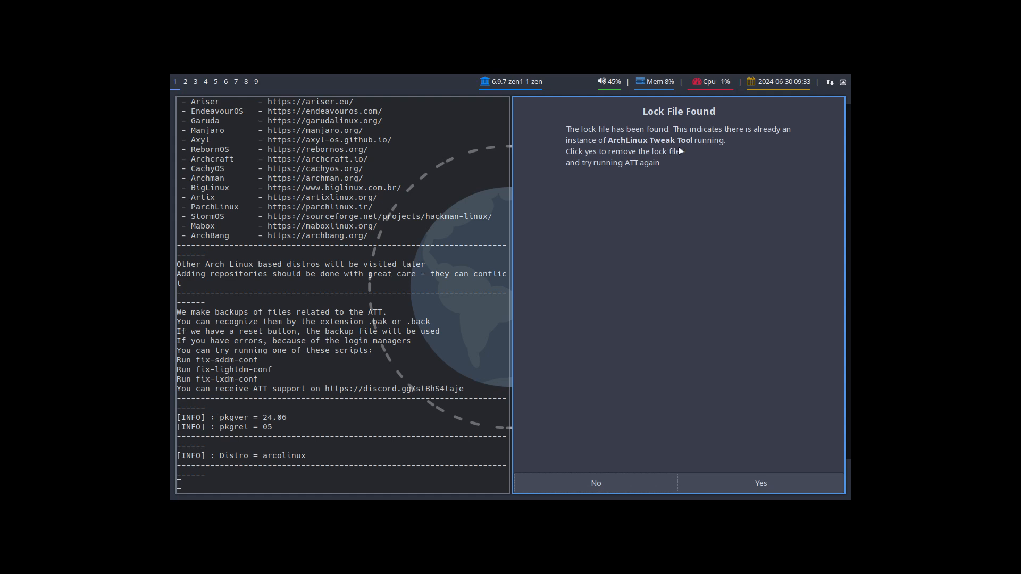
left_click(759, 488)
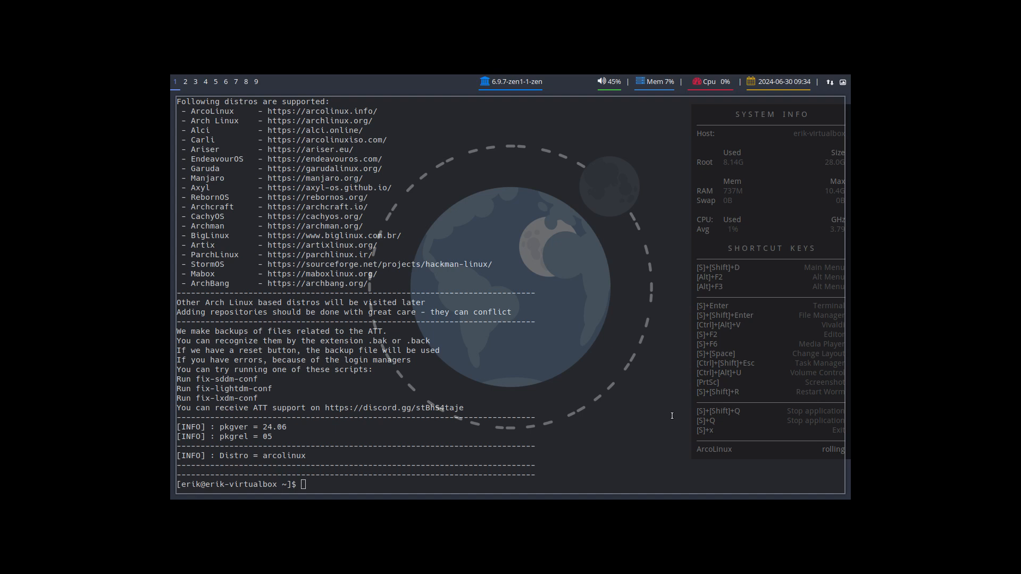
Leave the full-screen view and power off the Net Clone virtual machine.
key("Control_R+f")
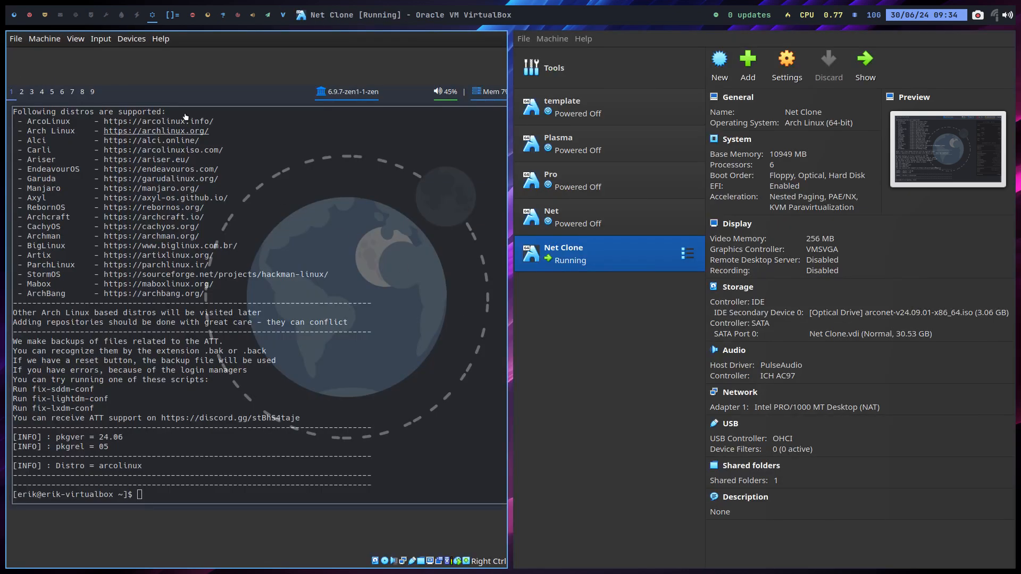
left_click(15, 38)
left_click(29, 96)
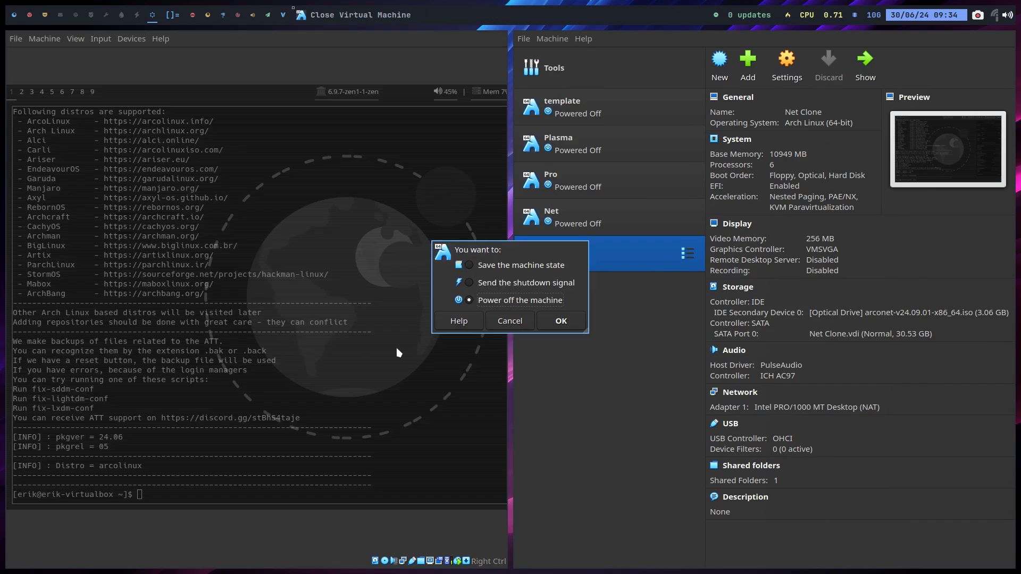
left_click(557, 319)
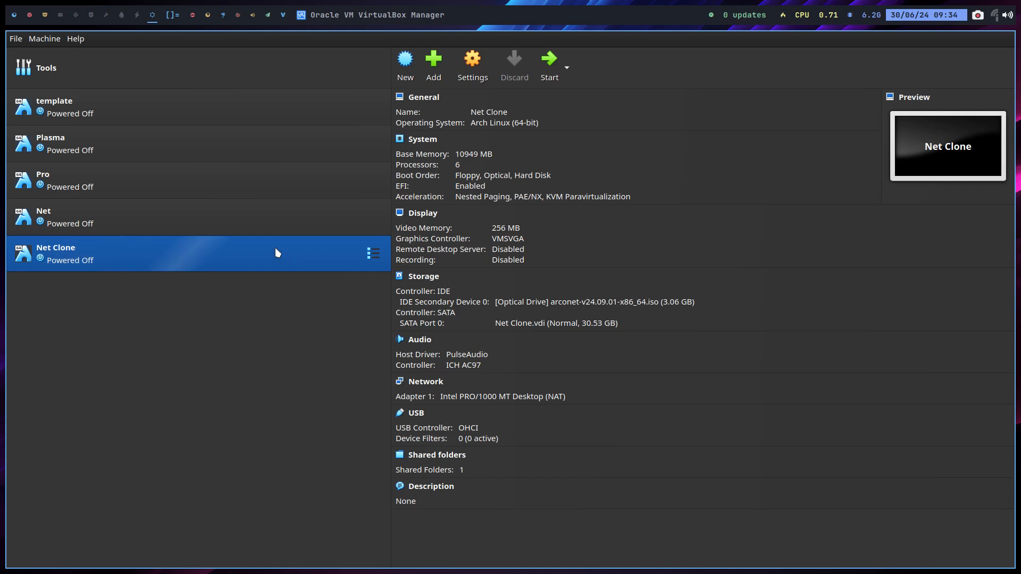
Remove the powered-off Net Clone virtual machine.
right_click(276, 251)
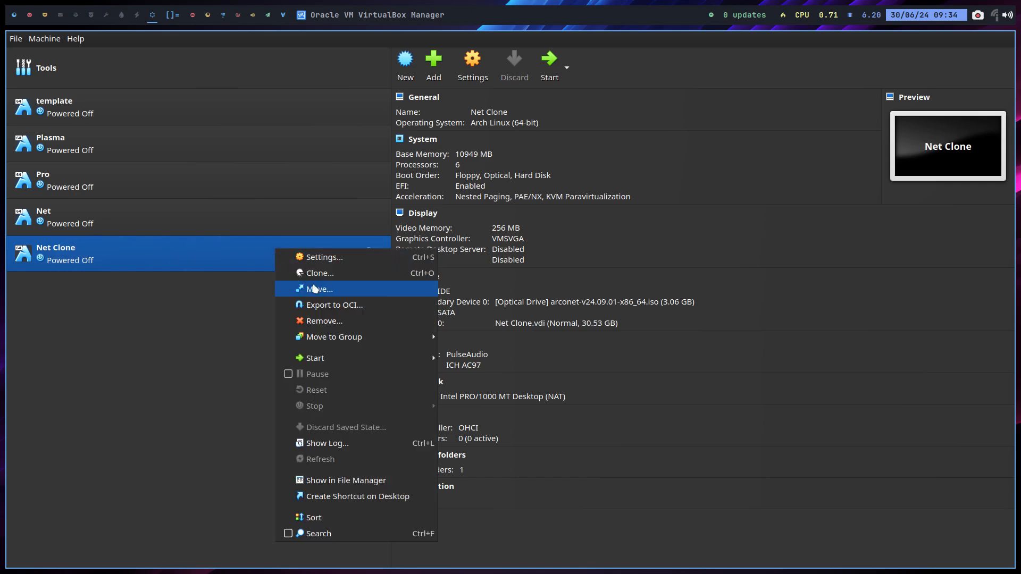
left_click(332, 320)
left_click(585, 340)
Clone the Net virtual machine under the name Net Clone, including only NAT network adapter MAC addresses.
right_click(186, 211)
left_click(238, 233)
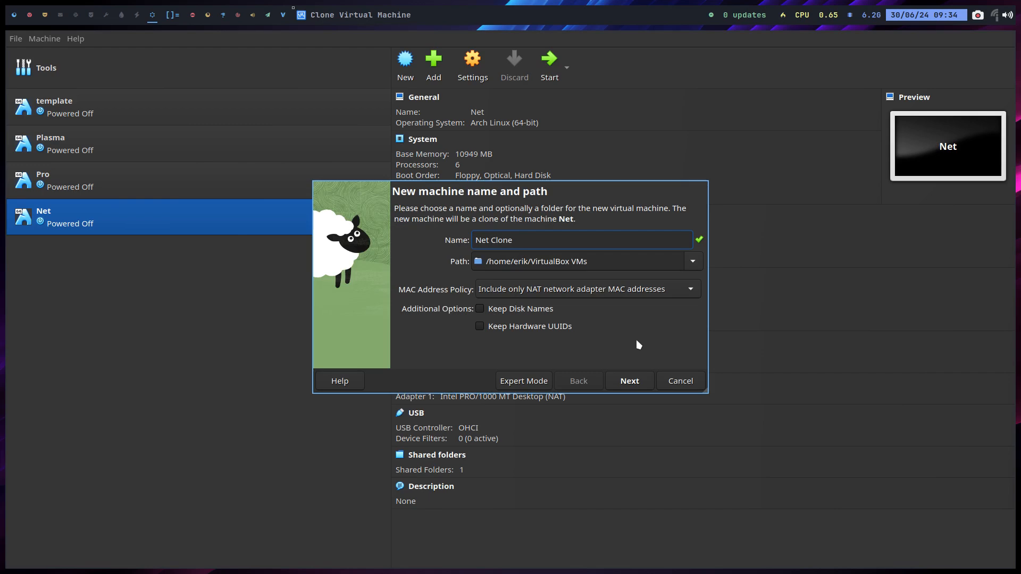
left_click(629, 380)
left_click(629, 381)
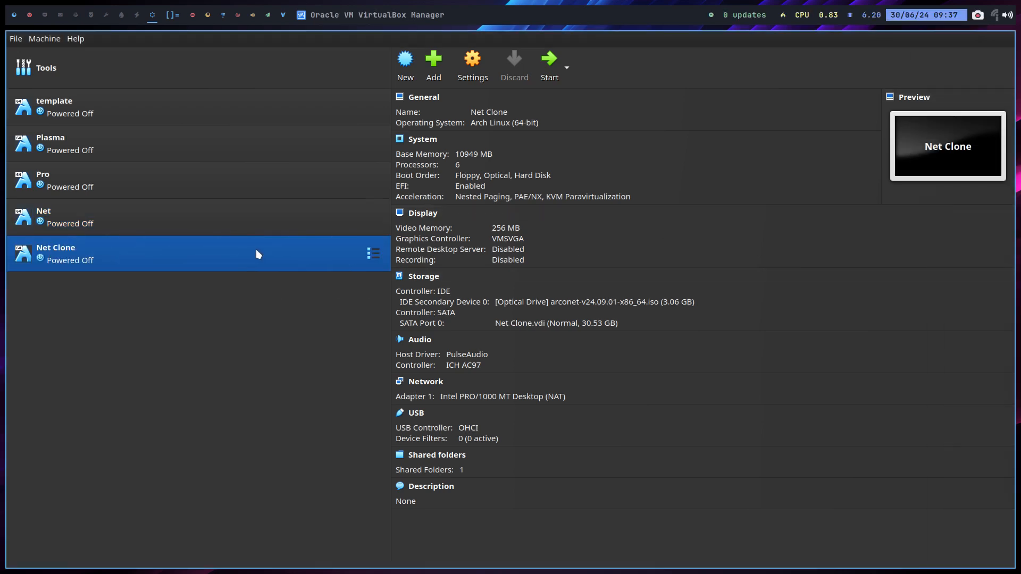
Start the fresh Net Clone virtual machine and boot ArcoLinux Linux.
left_click(547, 62)
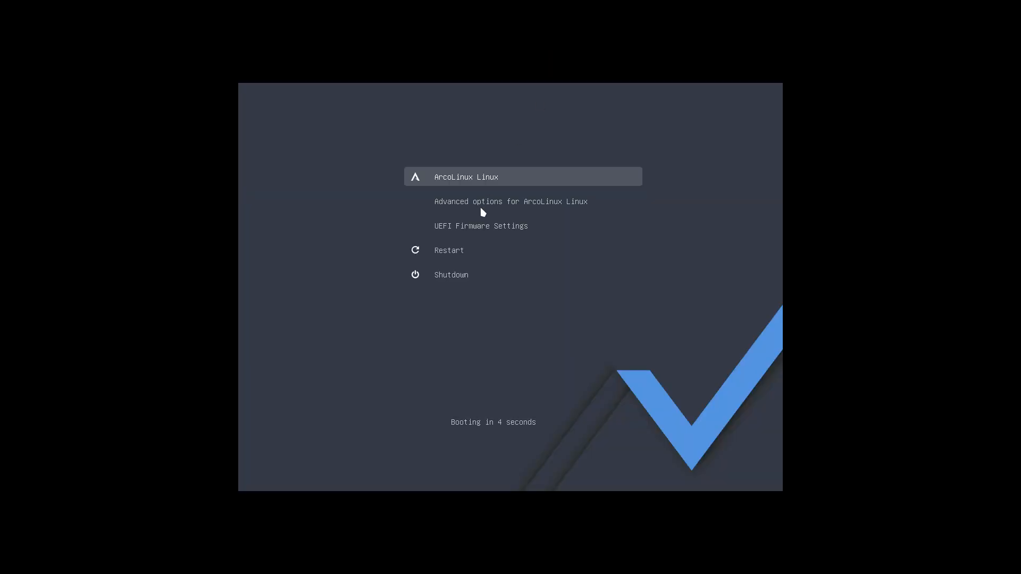
key("Return")
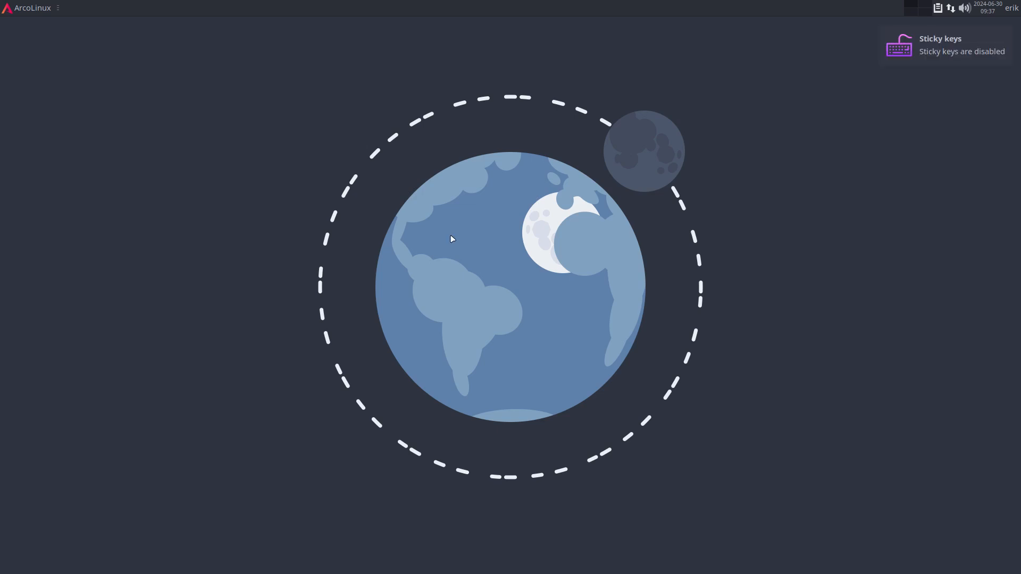
Launch the Arch Linux Tweak Tool from a terminal with att, authenticate with the account password and move the terminal out of its way.
key("ctrl+alt+t")
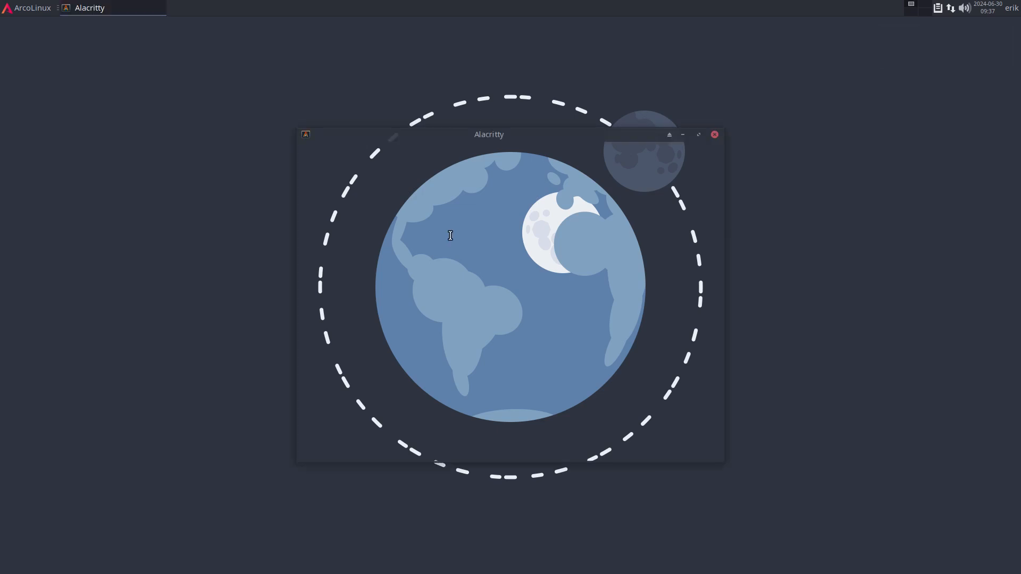
type("att")
key("Return")
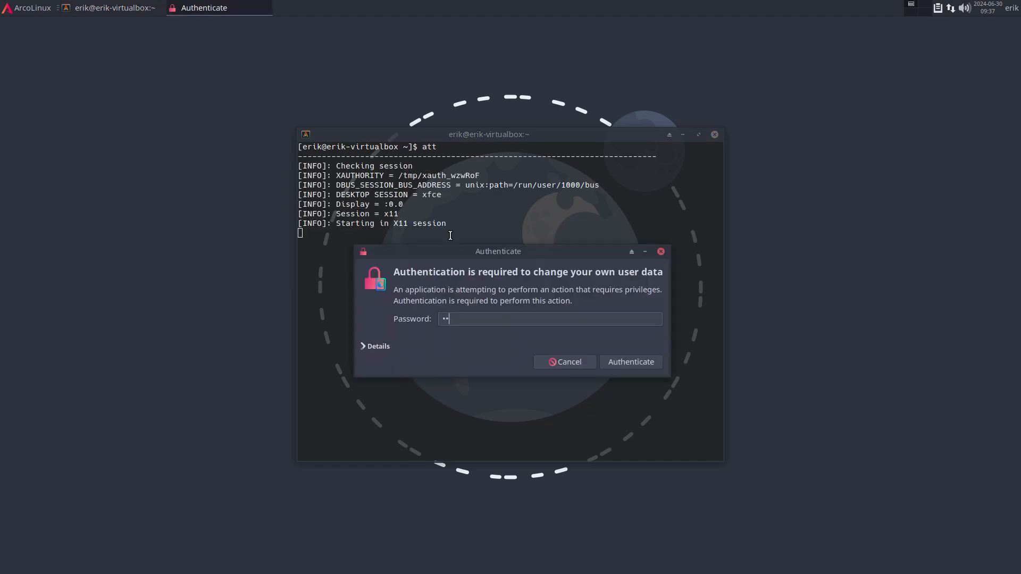
key("Return")
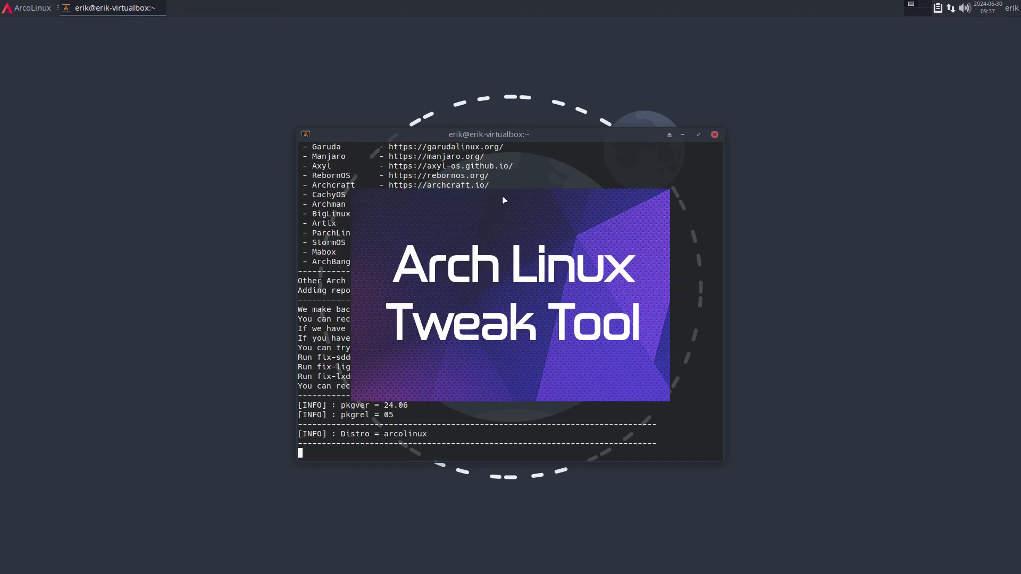
left_click_drag(526, 132, 231, 207)
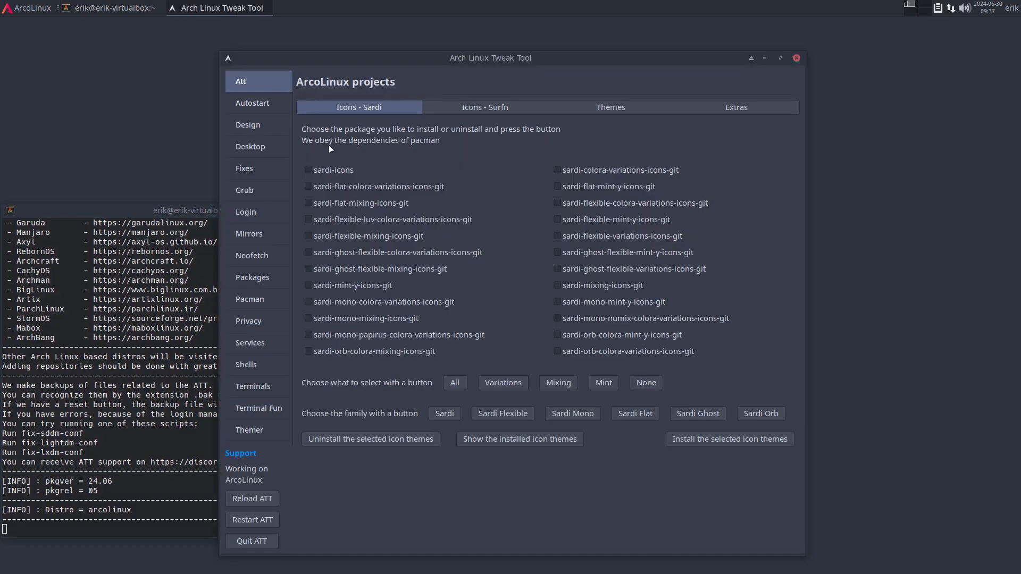
left_click(264, 153)
left_click(420, 194)
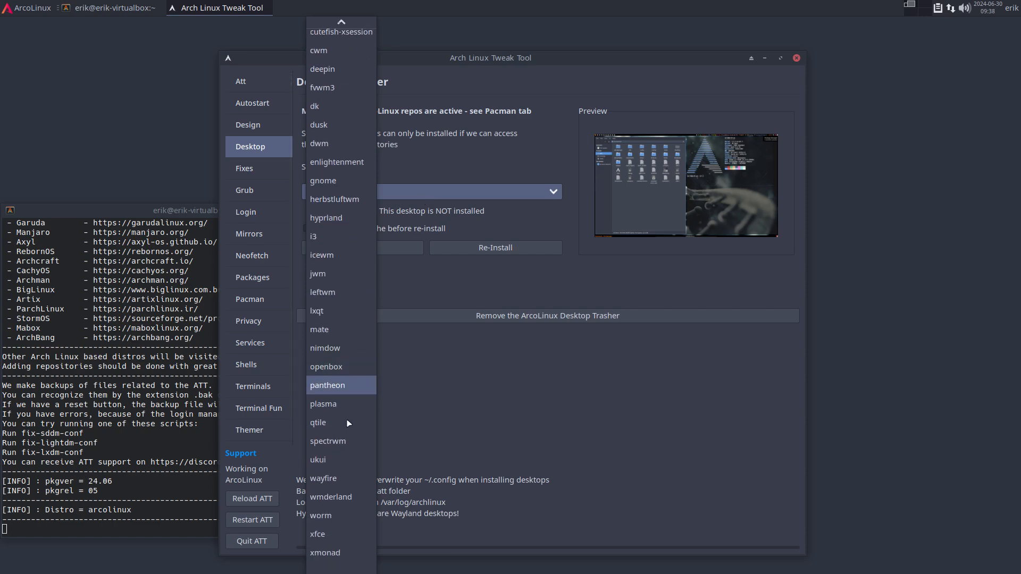
left_click(330, 465)
left_click(383, 249)
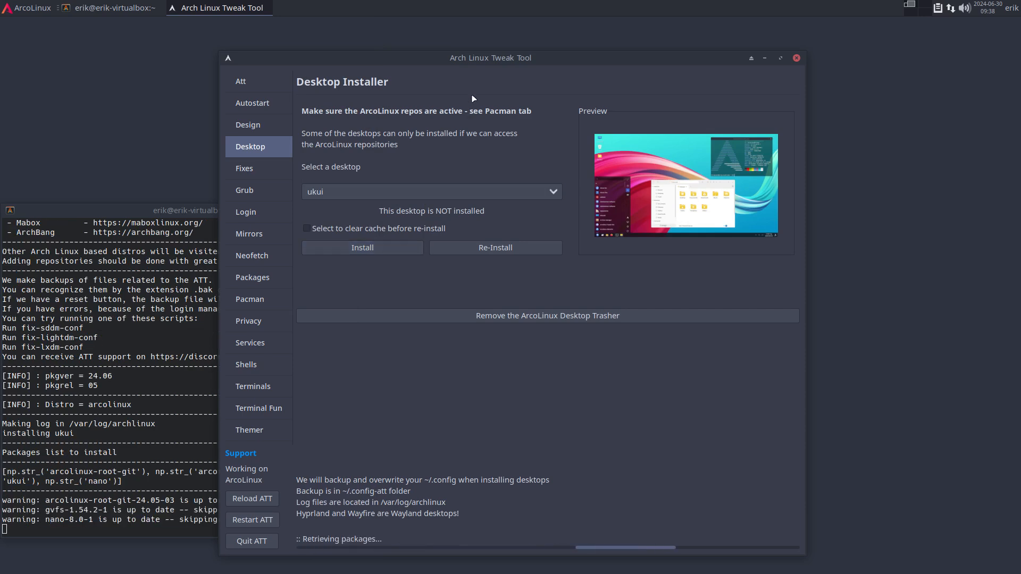
left_click_drag(487, 58, 621, 44)
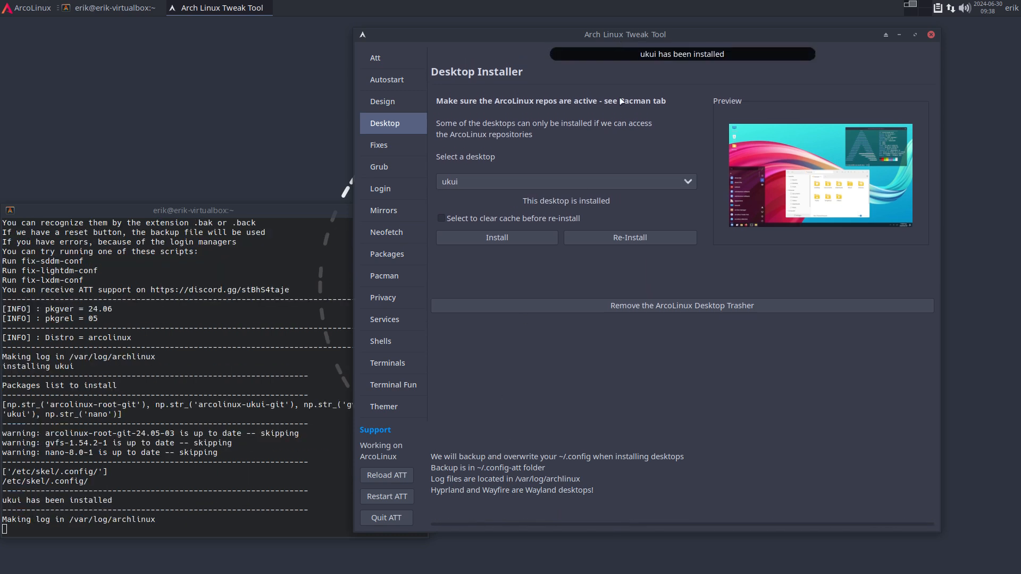
left_click(392, 516)
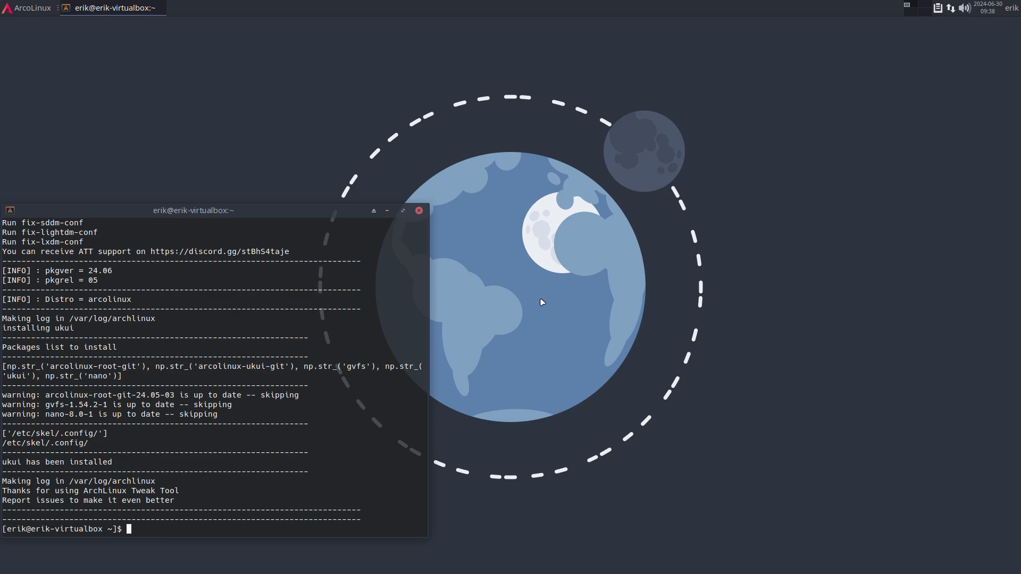
Log out of the Xfce session and log in to the UKUI session with the account password.
key("super+x")
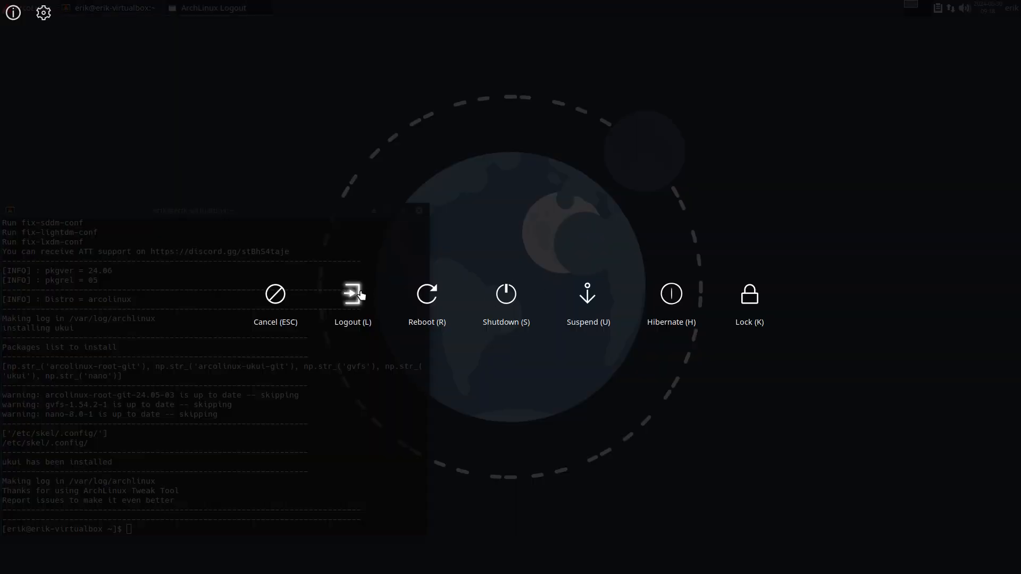
left_click(352, 293)
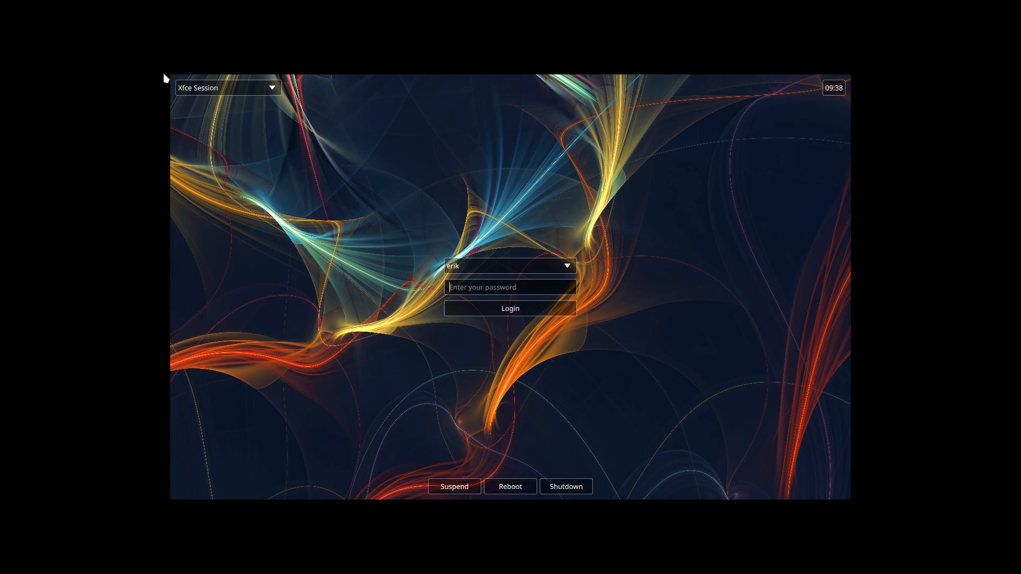
left_click(204, 94)
left_click(205, 112)
left_click(468, 291)
type("***")
key("Return")
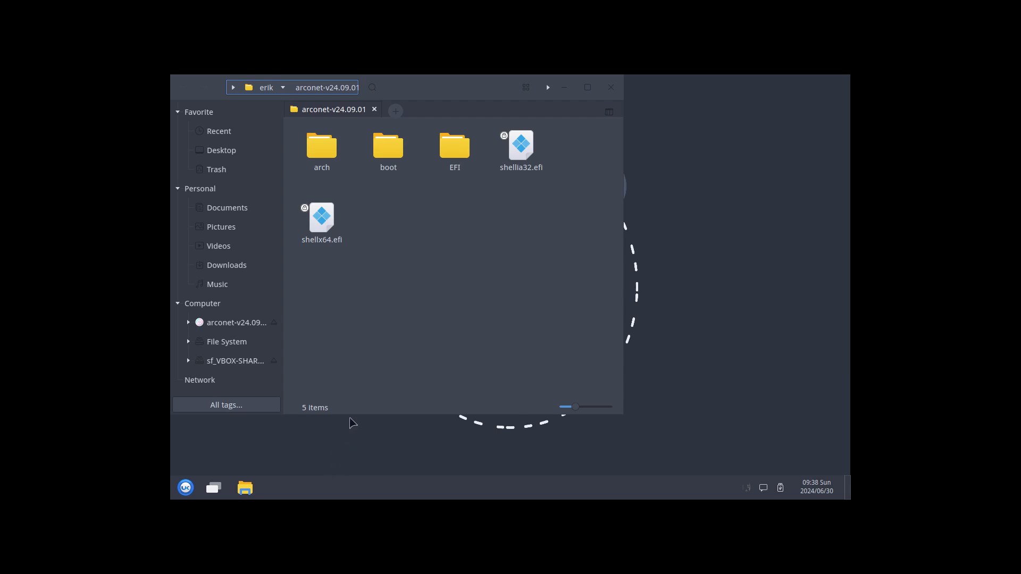
Look through the UKUI Settings categories, including System, Devices, Personalized, Network and Account, and close the Settings window.
right_click(730, 241)
left_click(724, 217)
left_click(185, 489)
left_click(365, 443)
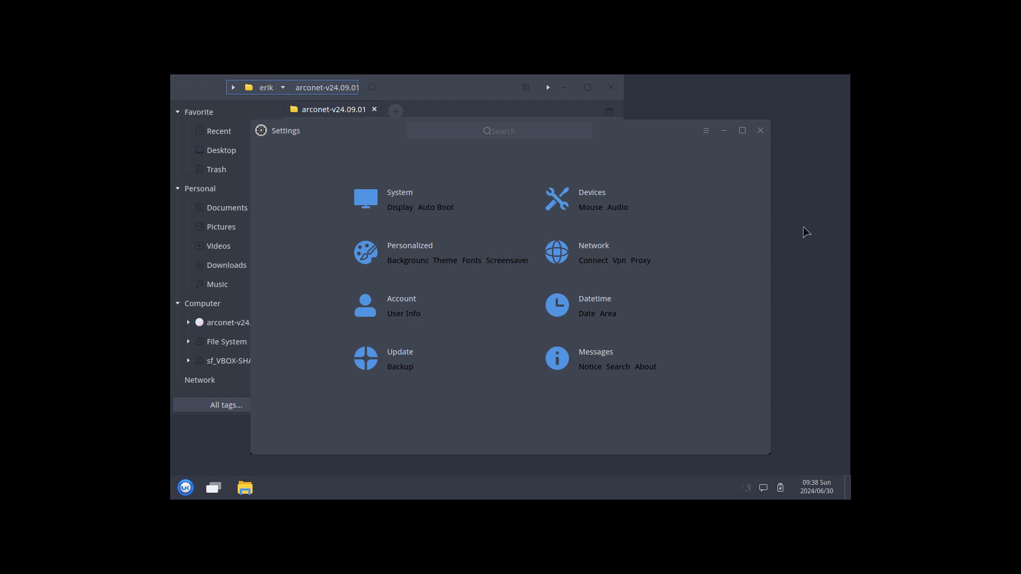
left_click(420, 207)
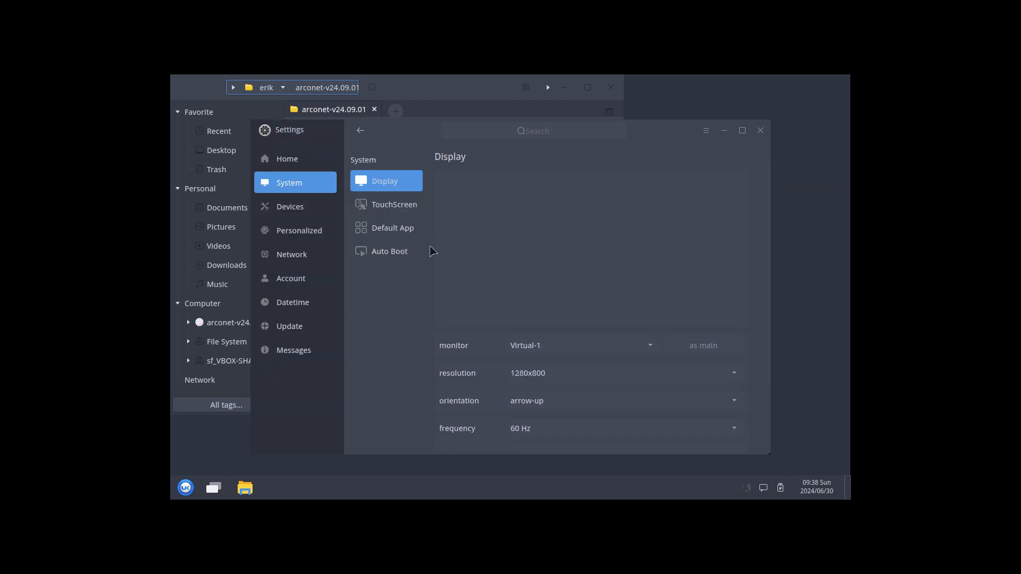
left_click(301, 208)
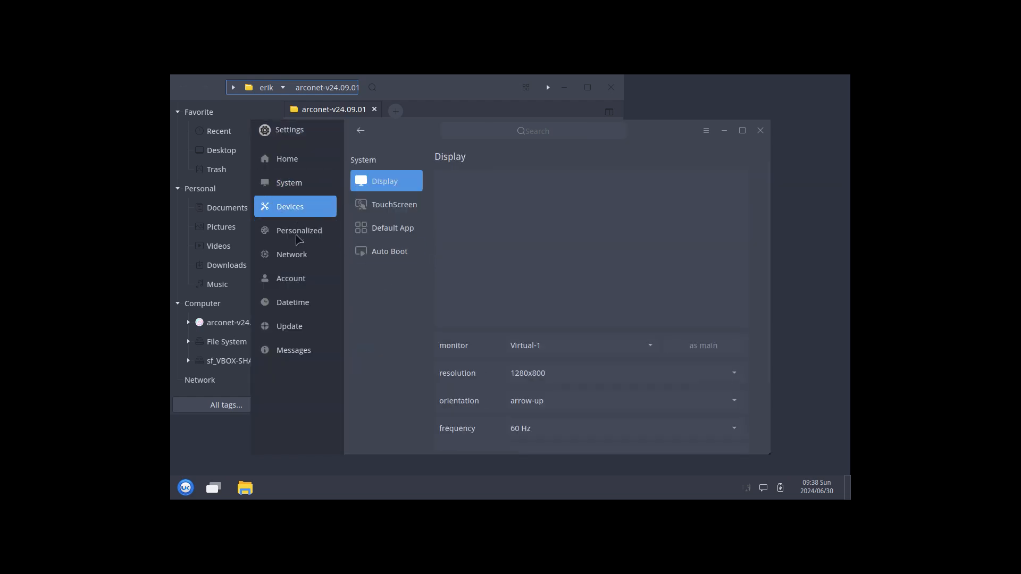
left_click(297, 237)
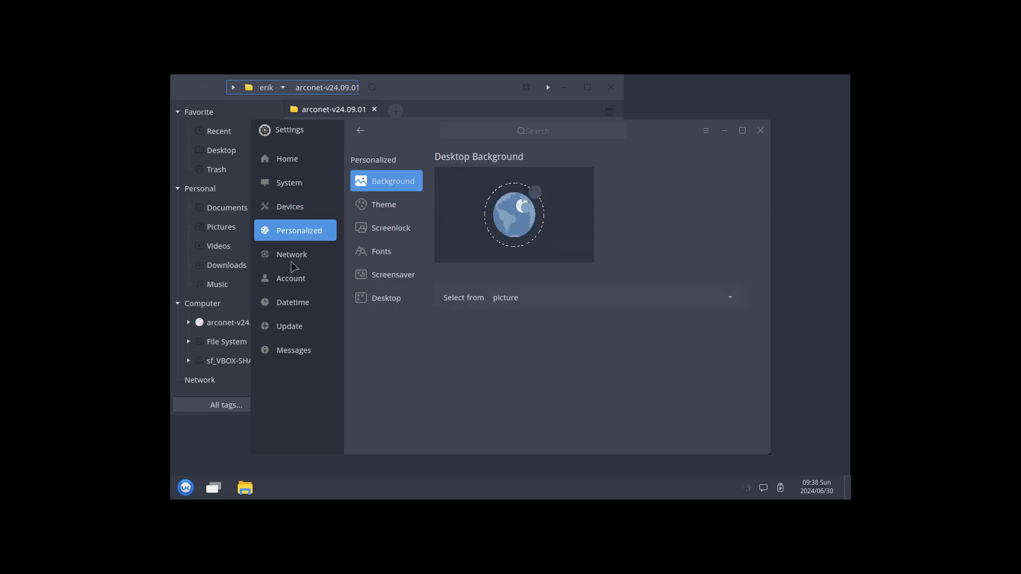
left_click(293, 259)
left_click(291, 283)
left_click(289, 308)
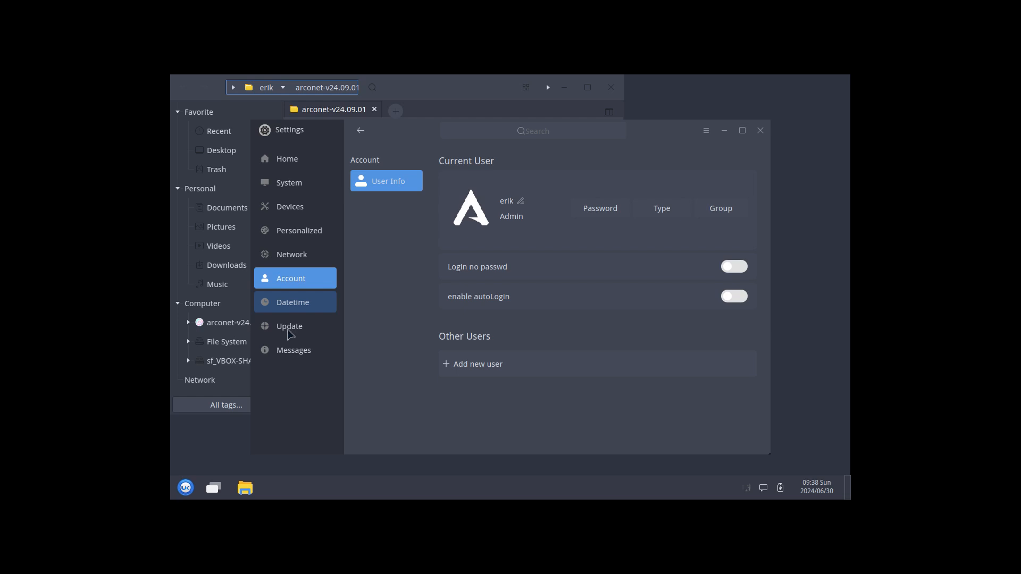
left_click(761, 130)
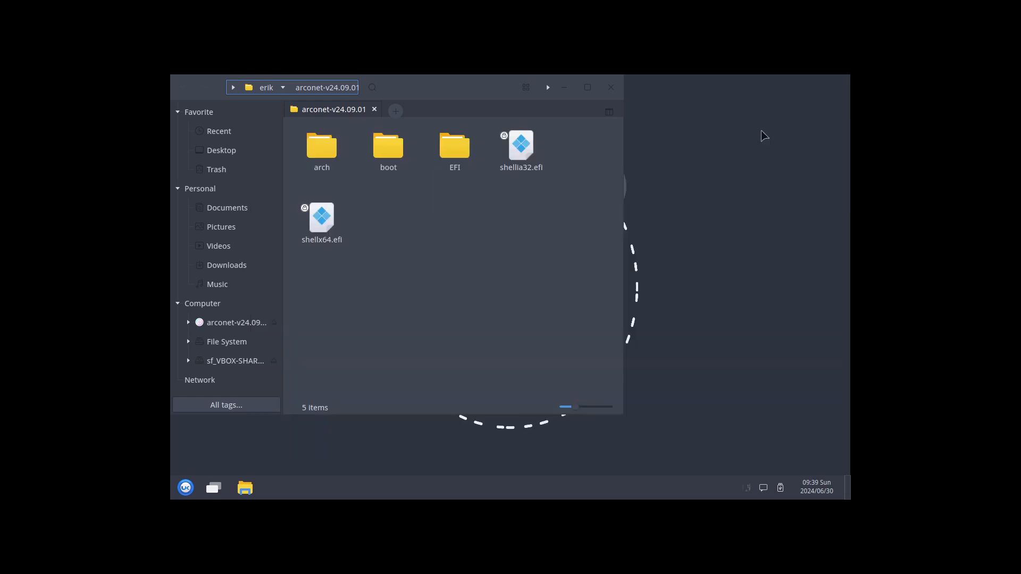
Close the installer disc's folder window and inspect the home folder and the Computer location from the desktop, closing each window.
left_click(610, 87)
double_click(204, 217)
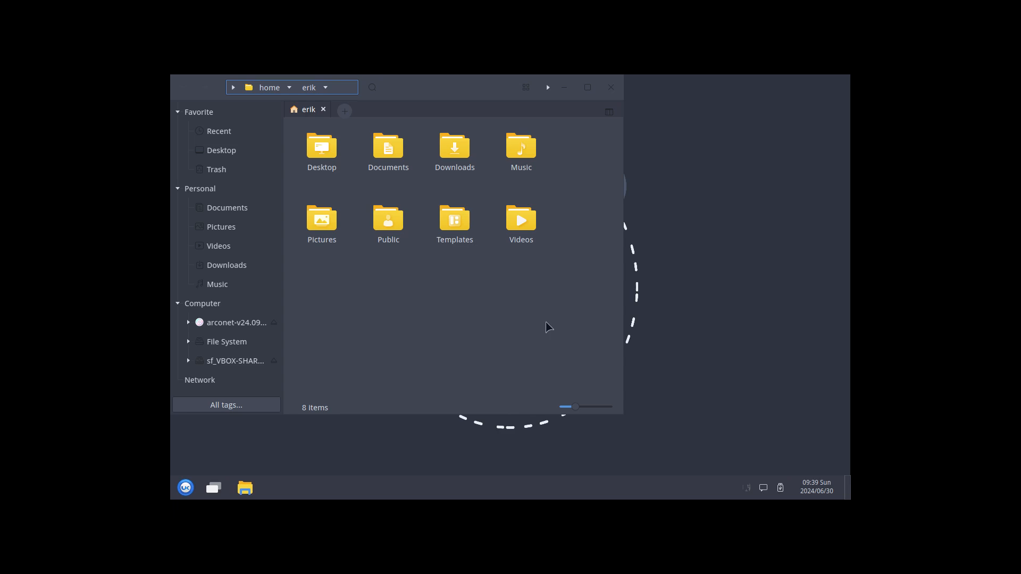
left_click_drag(471, 352, 562, 344)
left_click_drag(510, 343, 486, 337)
left_click_drag(406, 344, 546, 352)
left_click(611, 87)
double_click(199, 99)
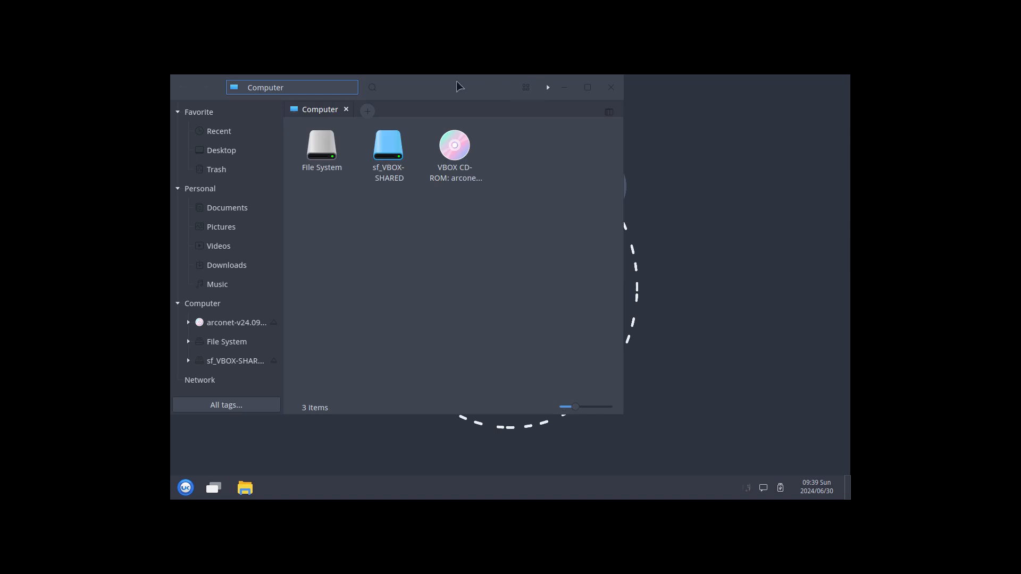
left_click(610, 87)
Open an Alacritty terminal and check the notification center and the other system tray items.
left_click(185, 487)
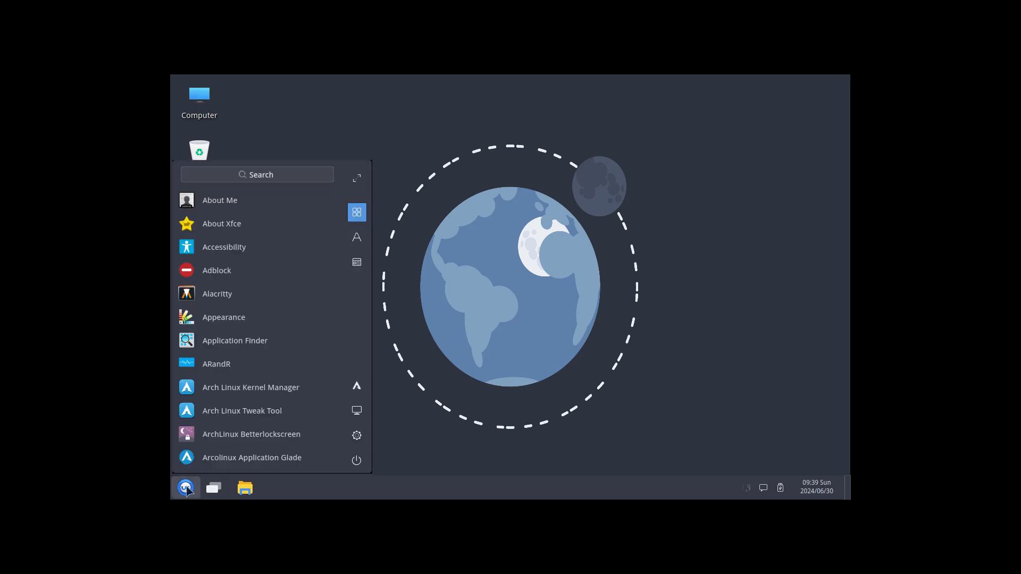
left_click(239, 298)
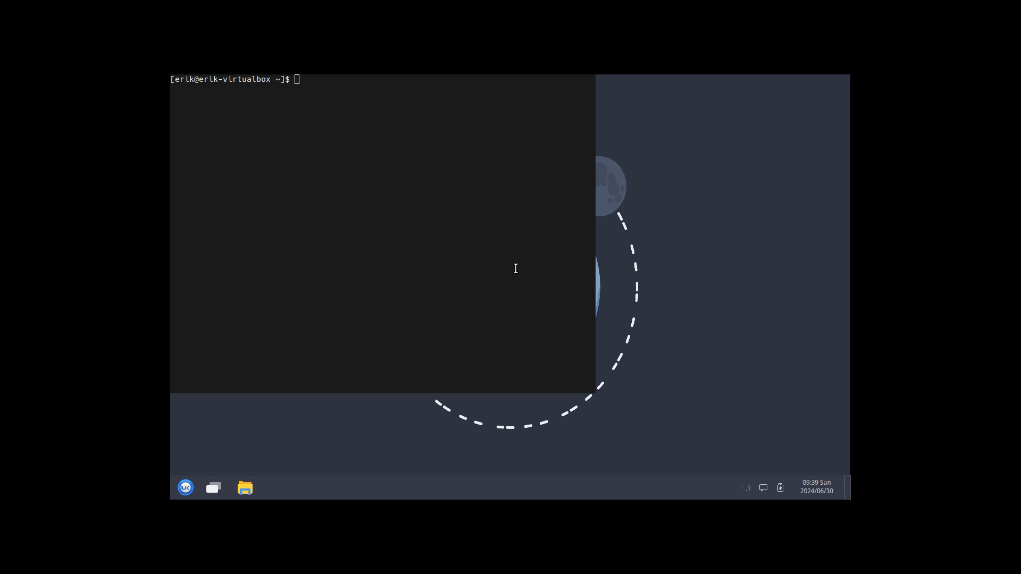
left_click(764, 488)
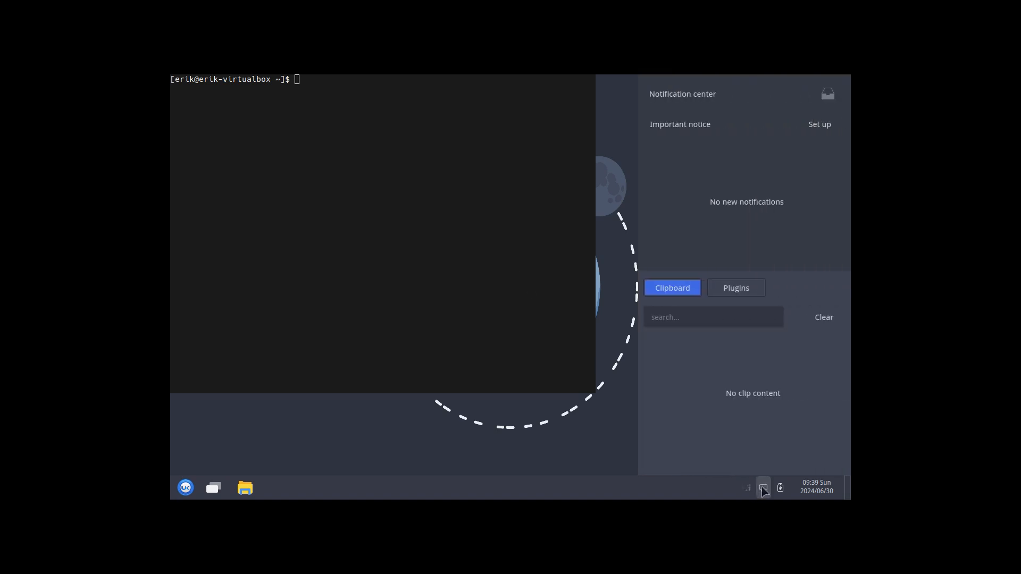
left_click(763, 488)
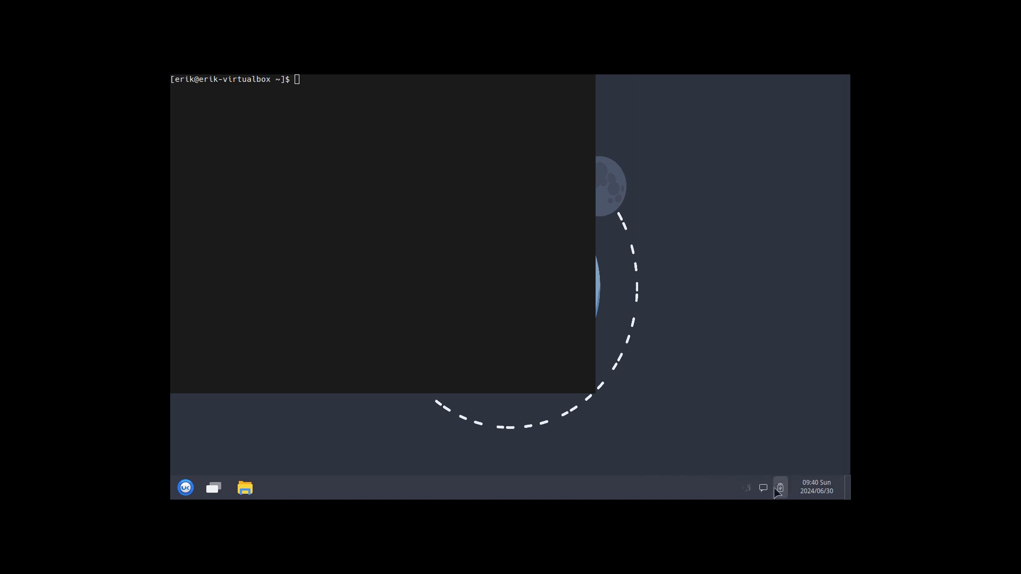
left_click(747, 488)
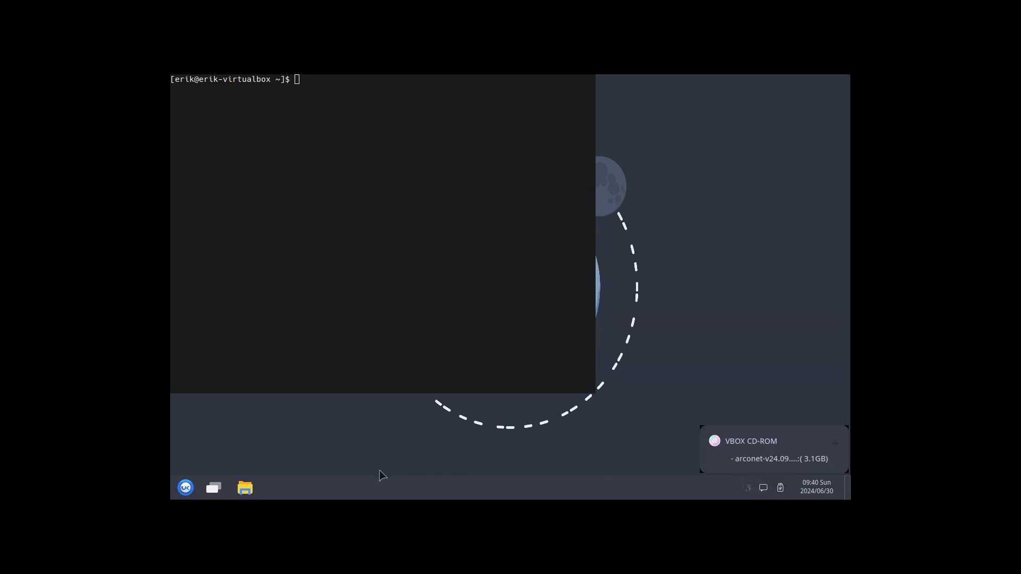
Set the display resolution to 1920x1080 in the UKUI system settings.
left_click(186, 488)
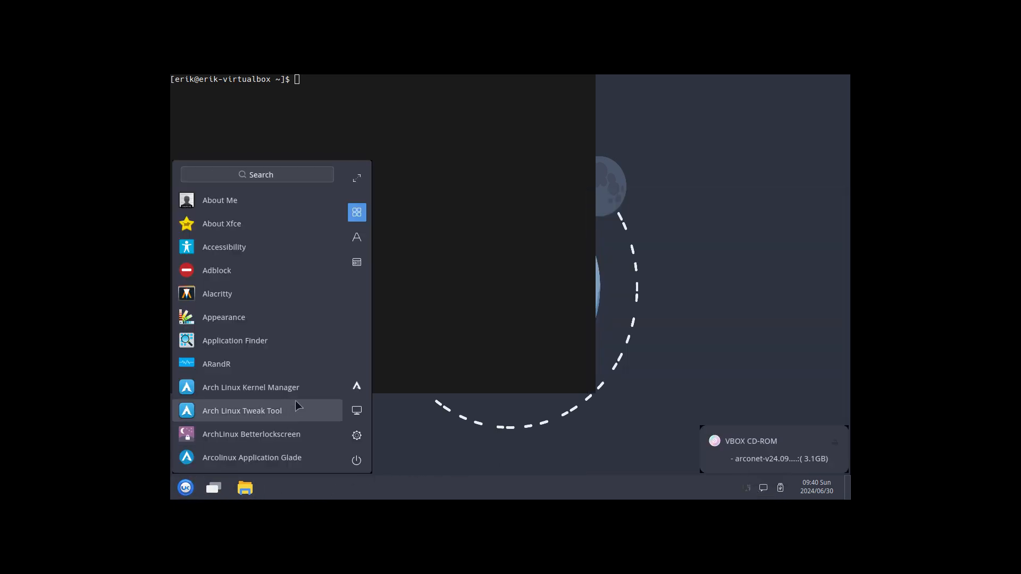
scroll(297, 410, "down", 10)
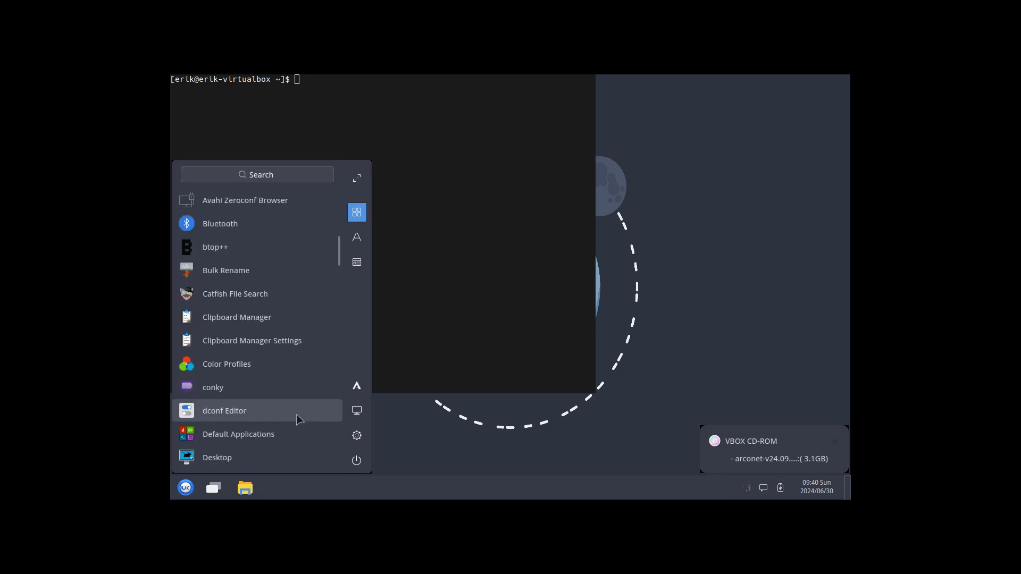
left_click(358, 437)
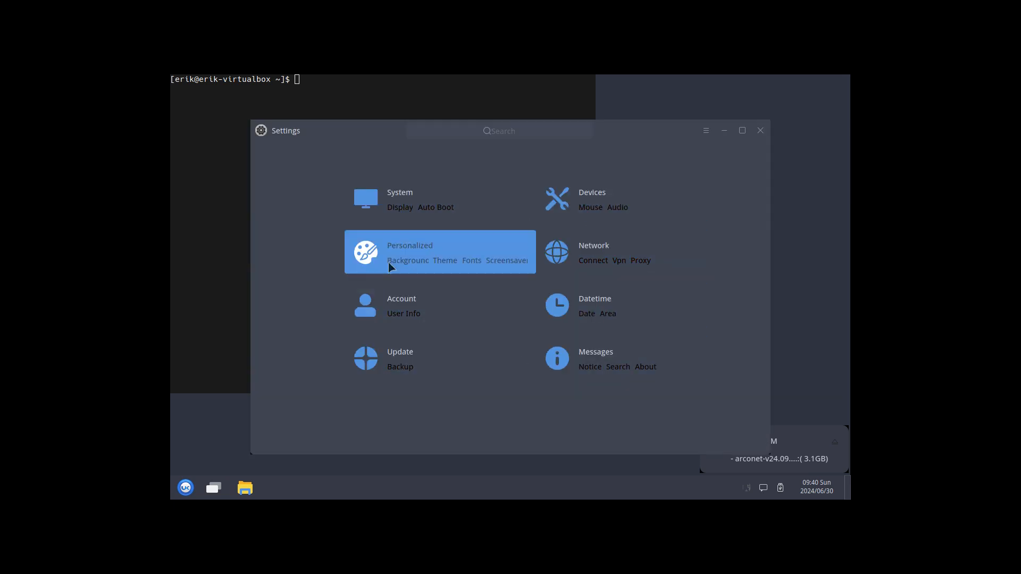
left_click(395, 206)
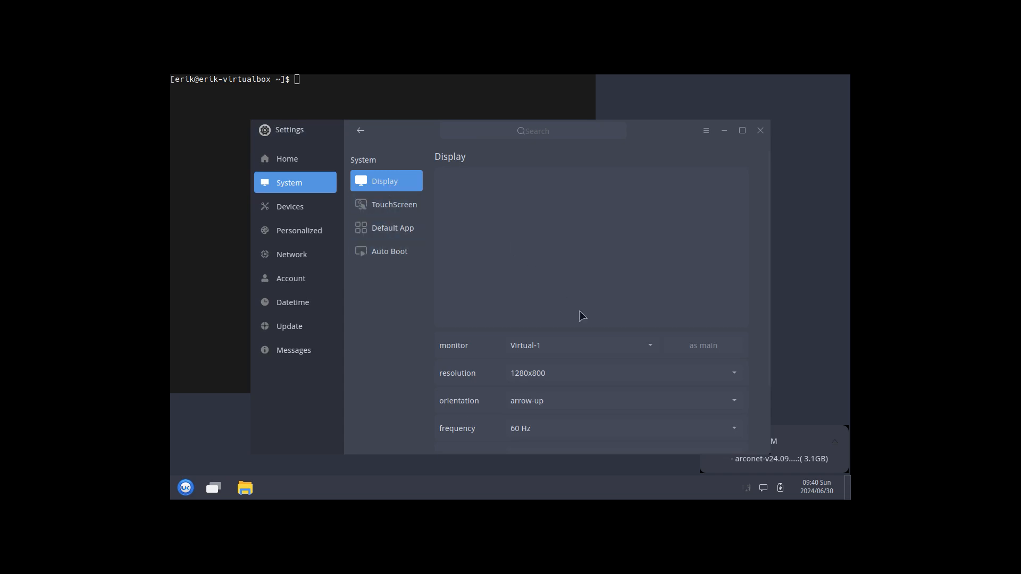
left_click(593, 375)
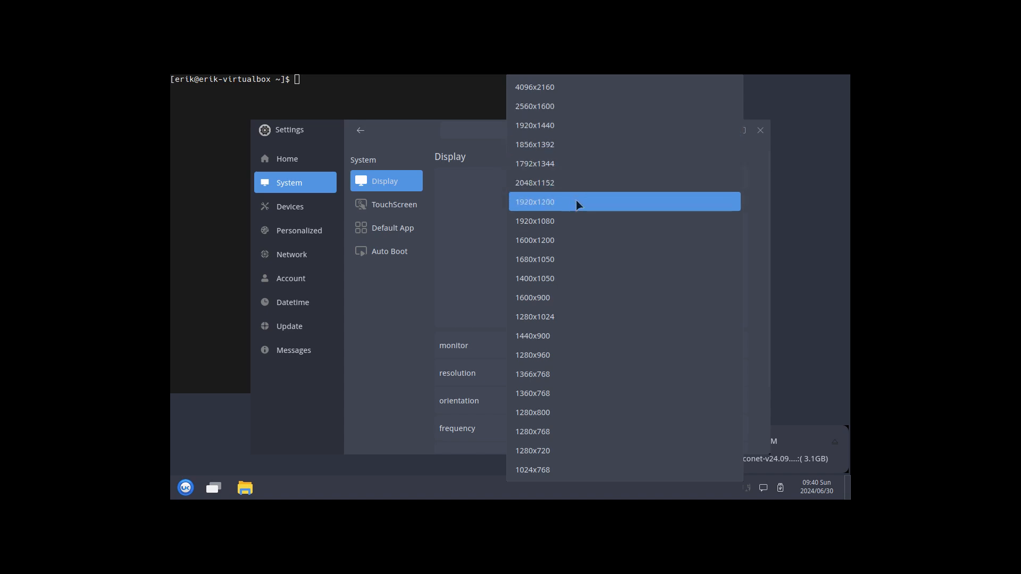
left_click(576, 220)
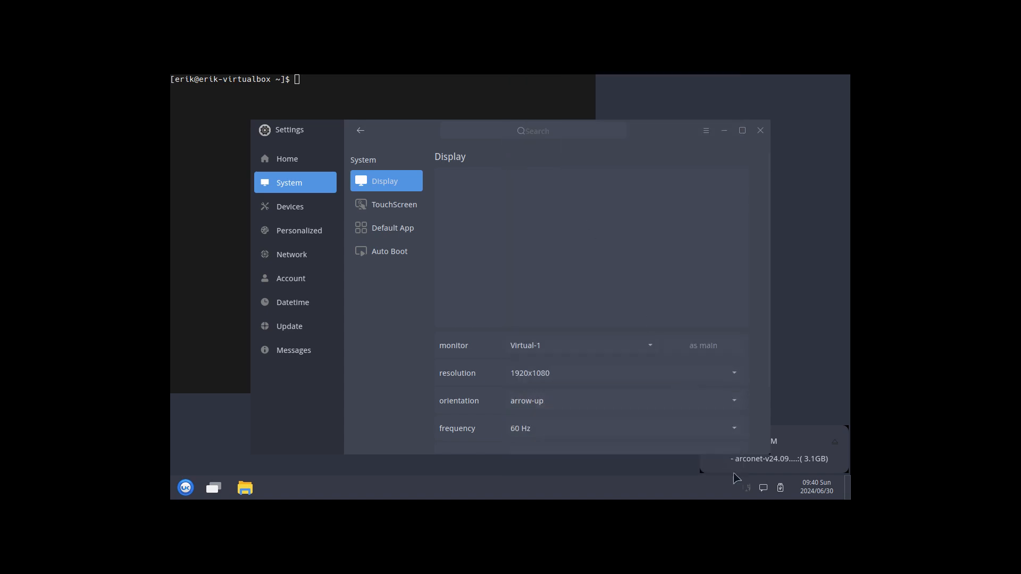
Try to maximize the Settings window, select the 1920x1080 resolution again and examine the remaining display options.
scroll(754, 356, "down", 3)
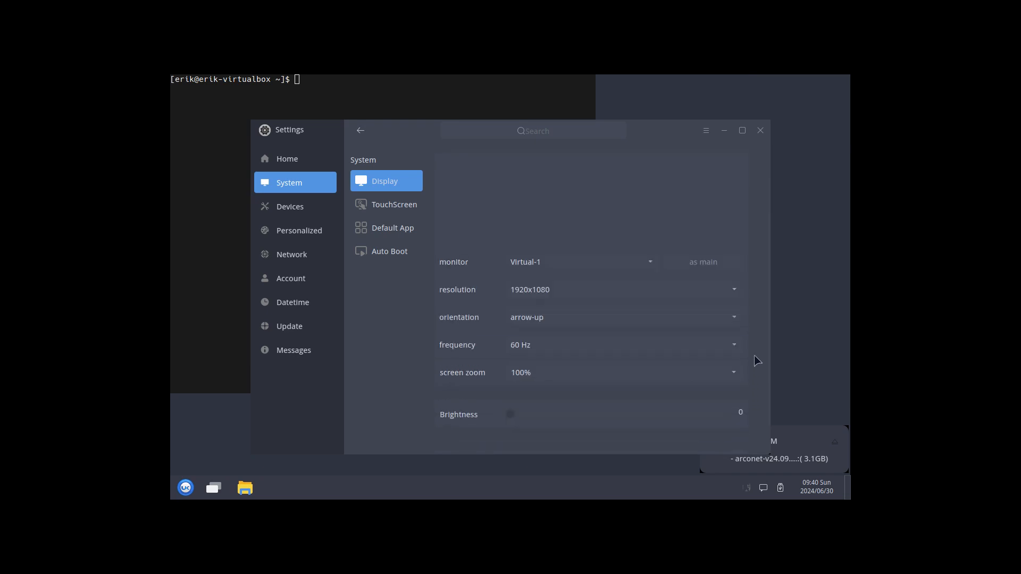
scroll(614, 378, "up", 3)
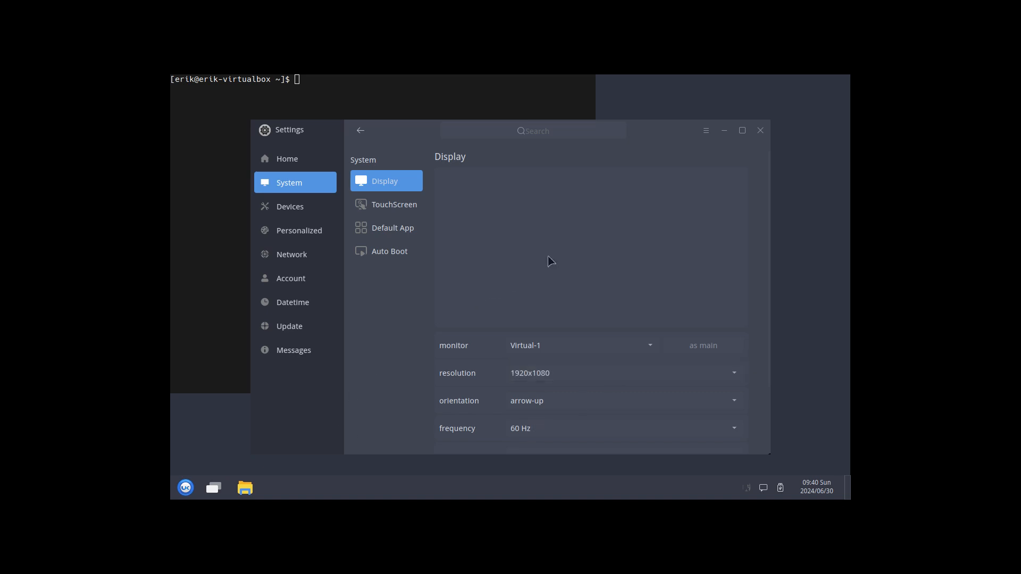
left_click(742, 130)
scroll(713, 325, "down", 2)
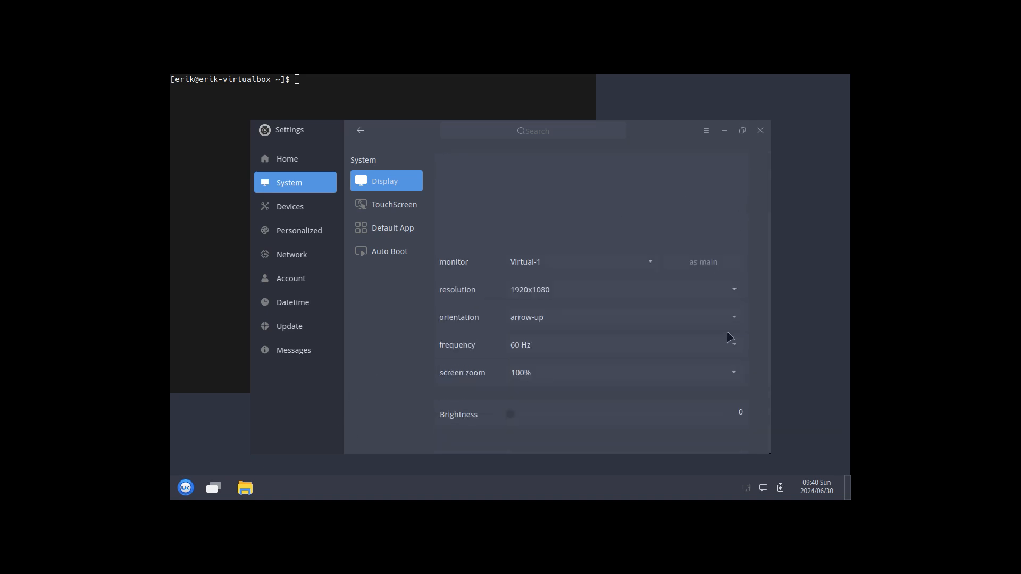
left_click(600, 293)
left_click(549, 241)
scroll(758, 396, "down", 3)
Shut down the UKUI virtual machine from its own desktop session.
left_click(188, 489)
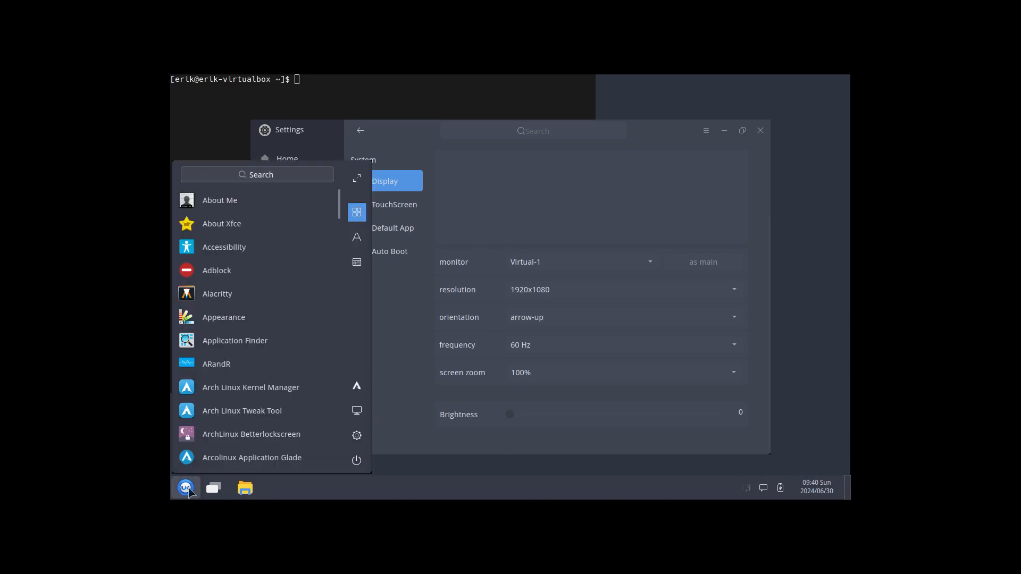
left_click(356, 460)
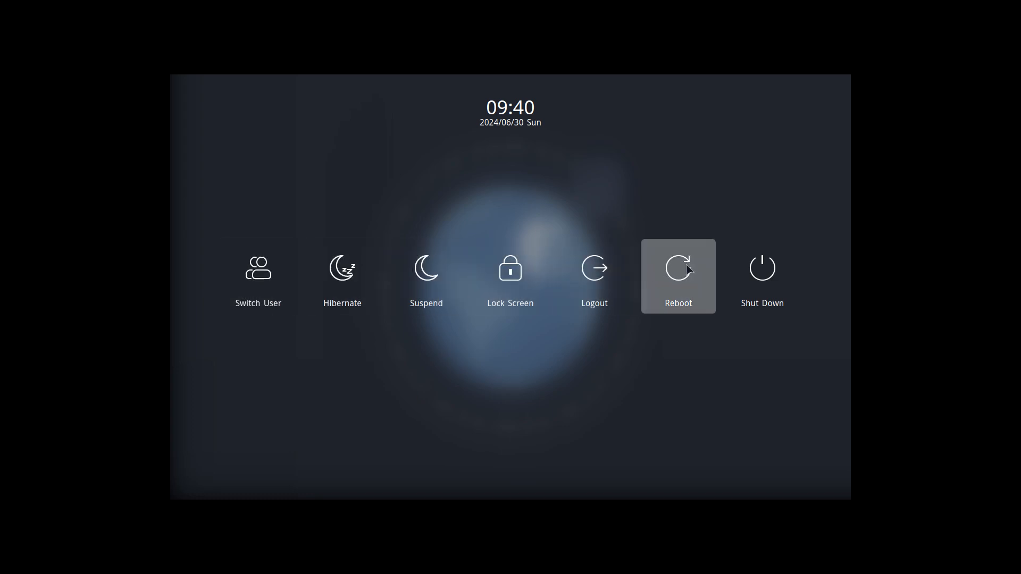
left_click(747, 264)
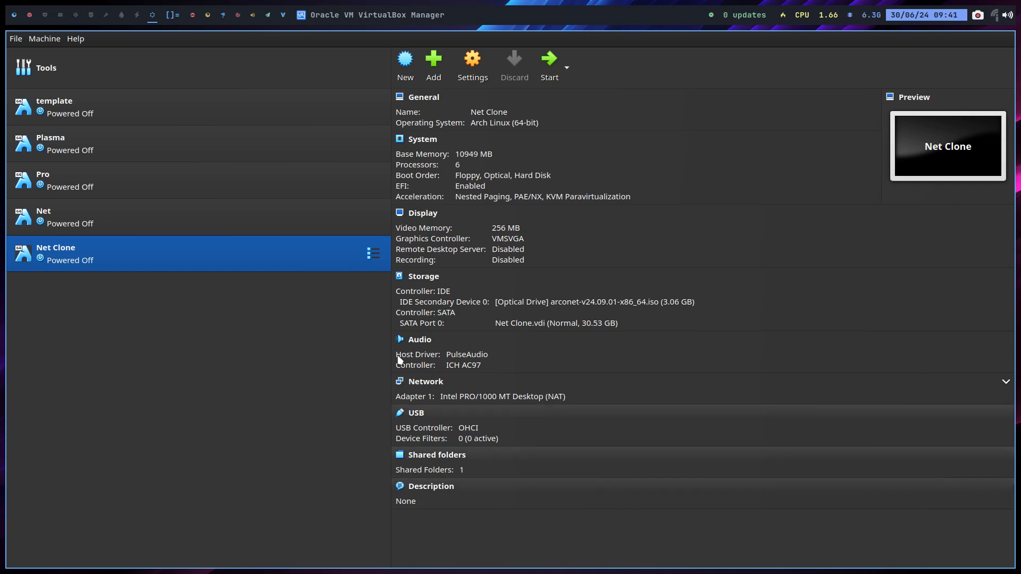
Close VirtualBox Manager and the text editor window with the arconet netinstall file on the second workspace.
key("ctrl+q")
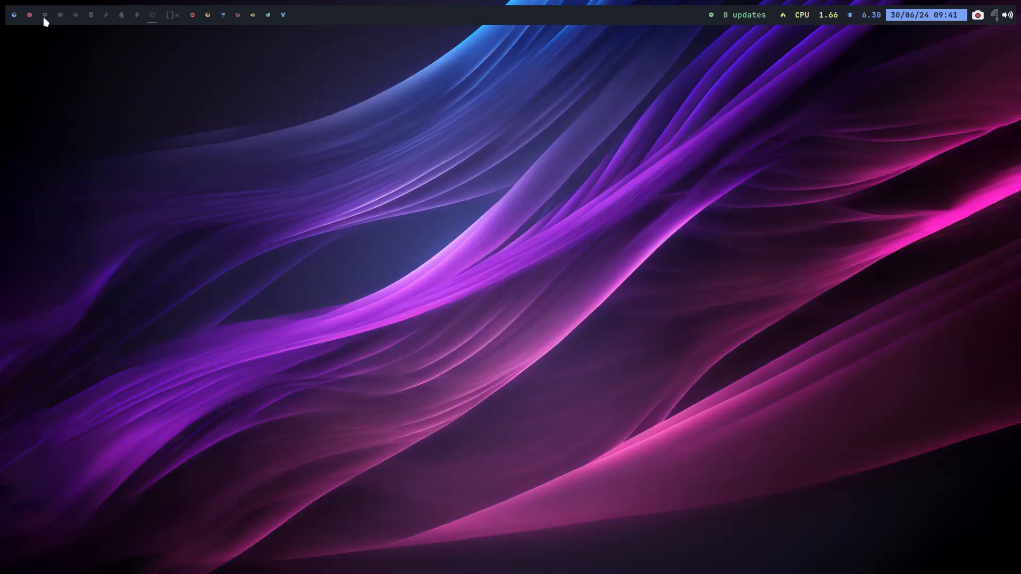
mouse_move(30, 16)
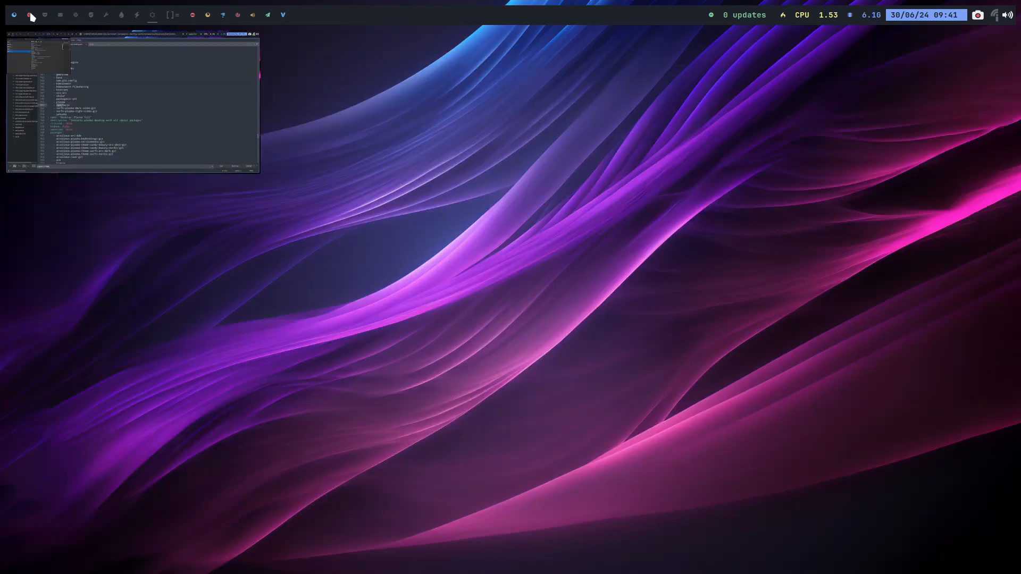
left_click(31, 16)
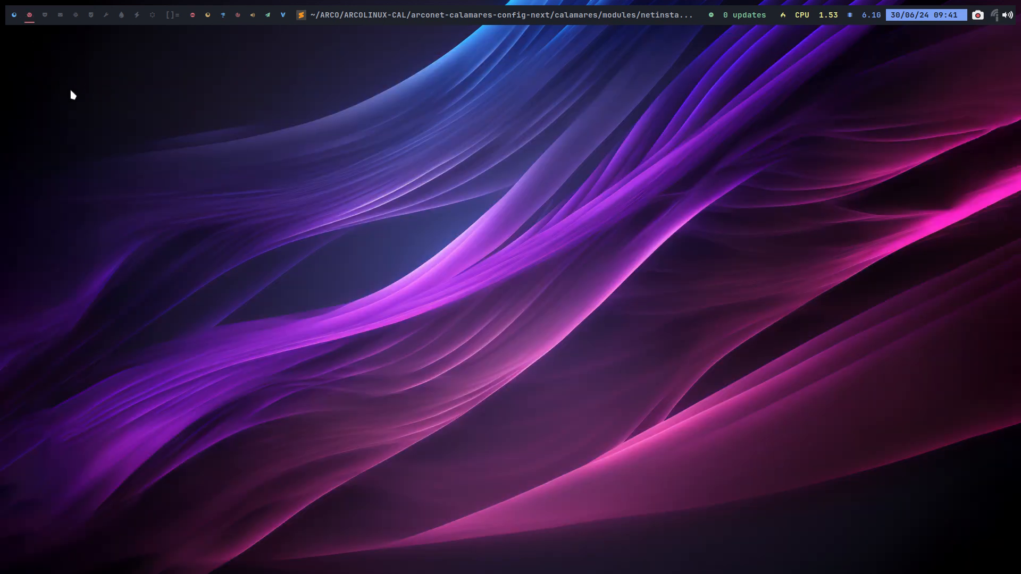
Switch to Brave on the first workspace and look through the arconet installation video playlist on the ArcoLinux 24.07 page.
mouse_move(17, 17)
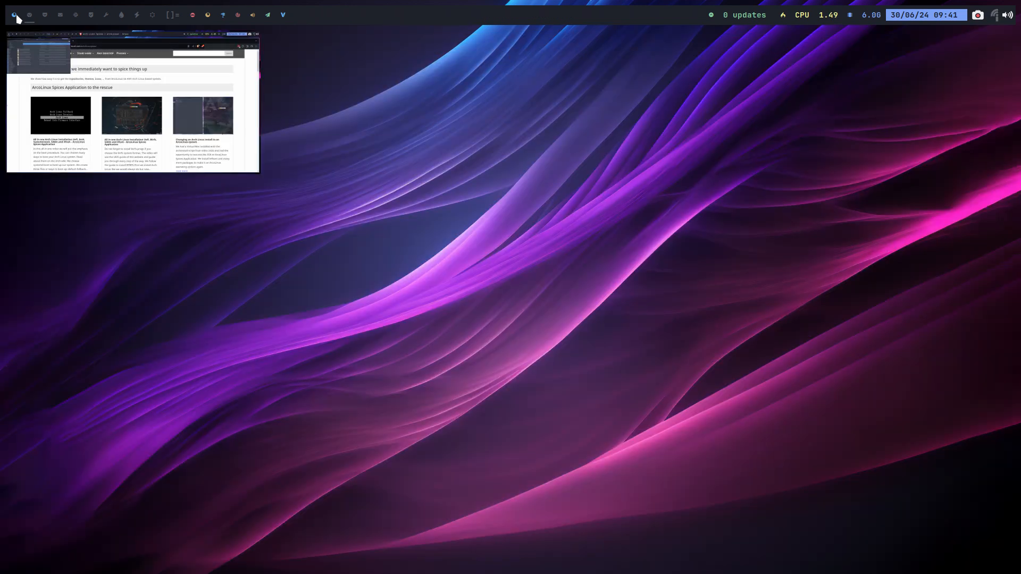
left_click(14, 16)
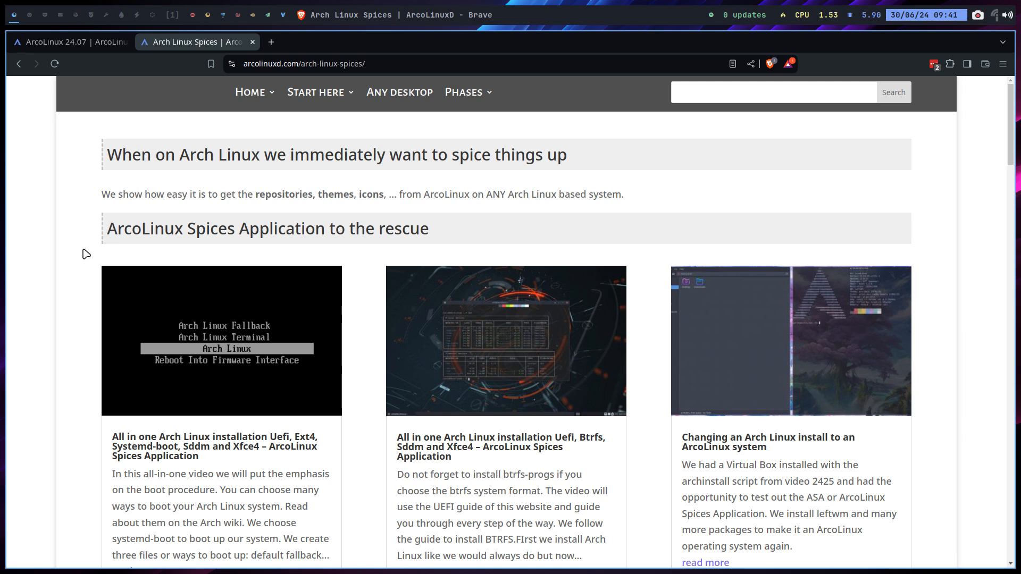
left_click(61, 42)
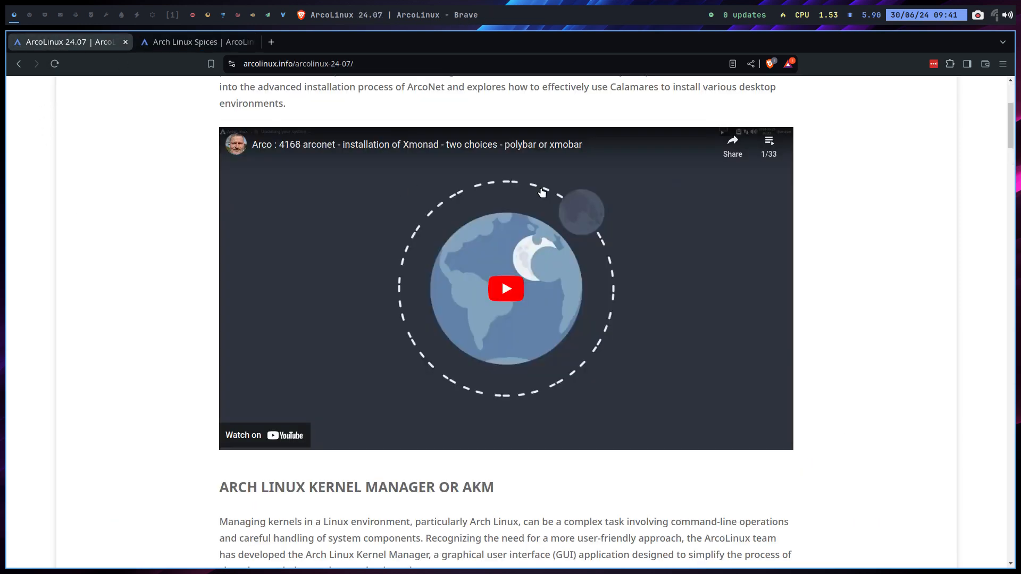
left_click(769, 143)
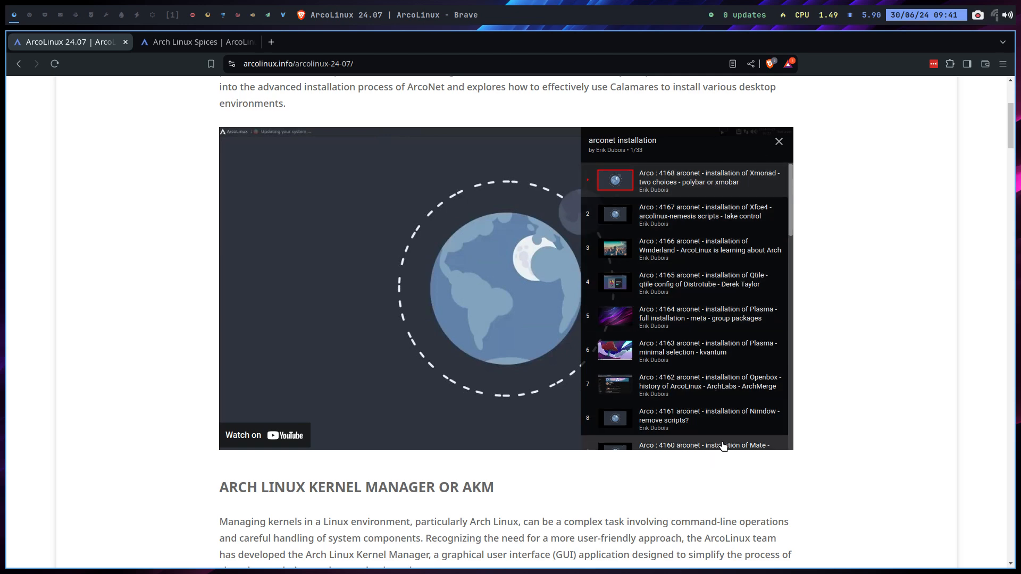
left_click(779, 142)
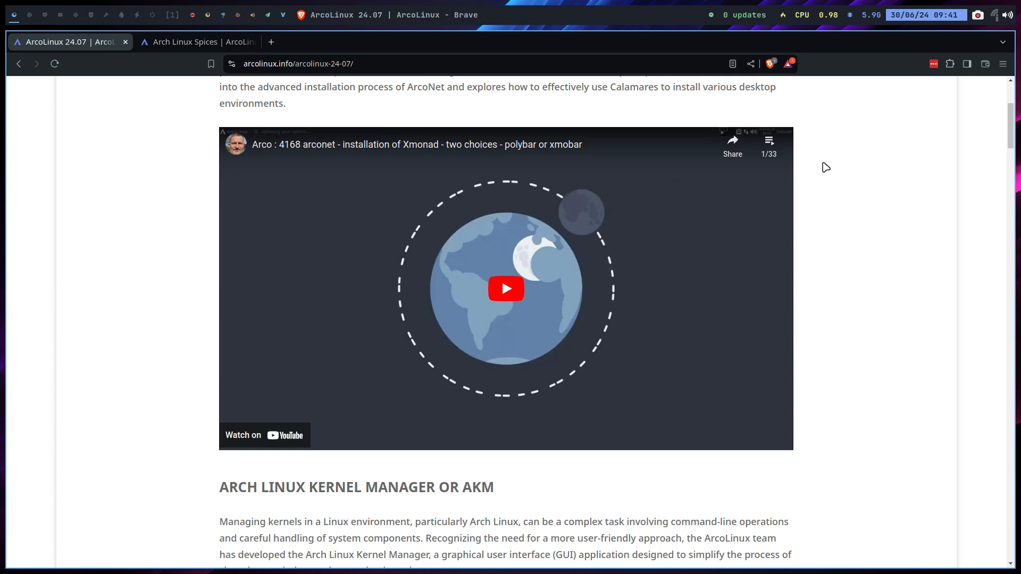
View the Arch Linux Spices page on arcolinuxd.com with its list of phases, and close the browser.
left_click(213, 44)
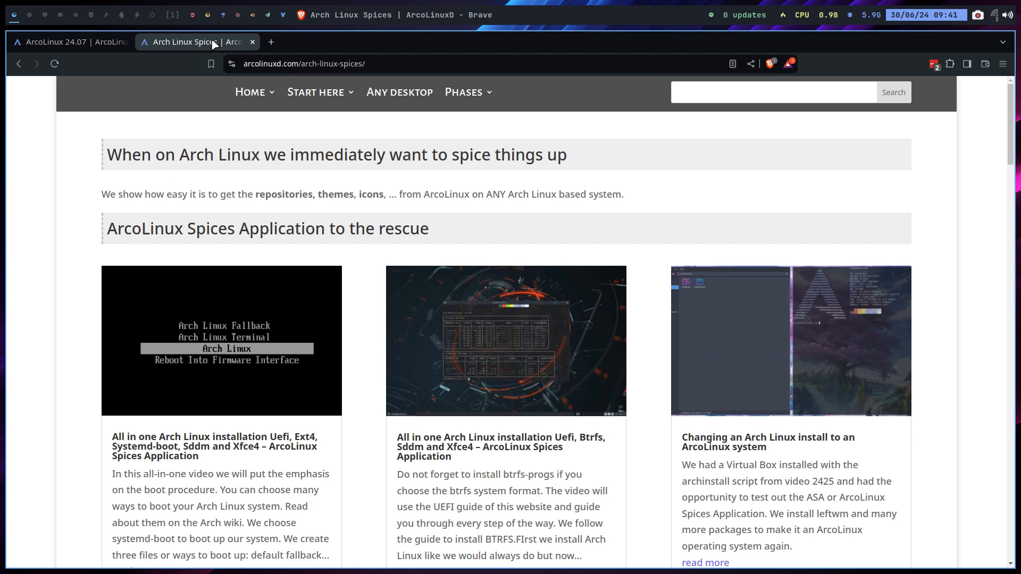
left_click(313, 61)
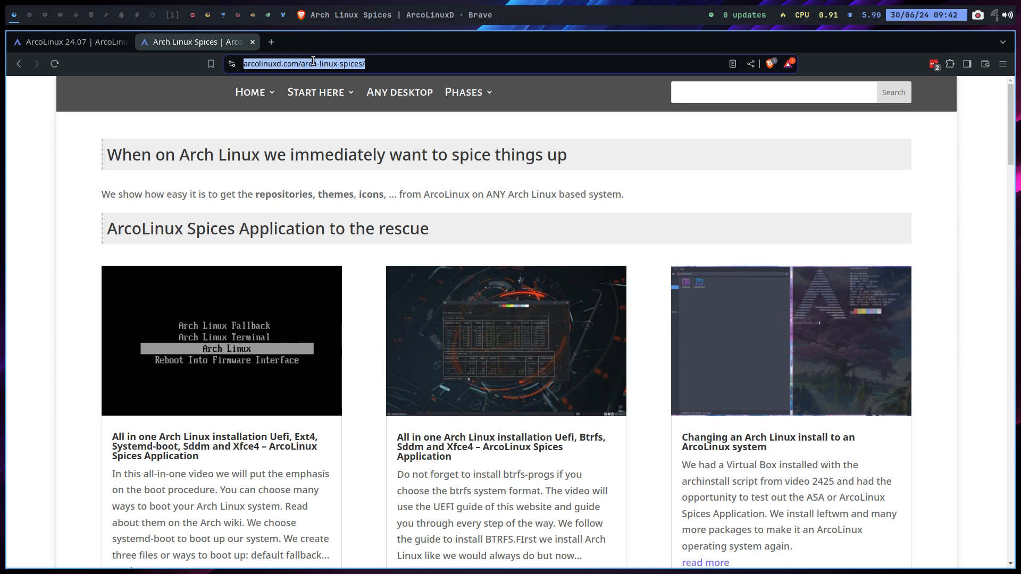
mouse_move(468, 92)
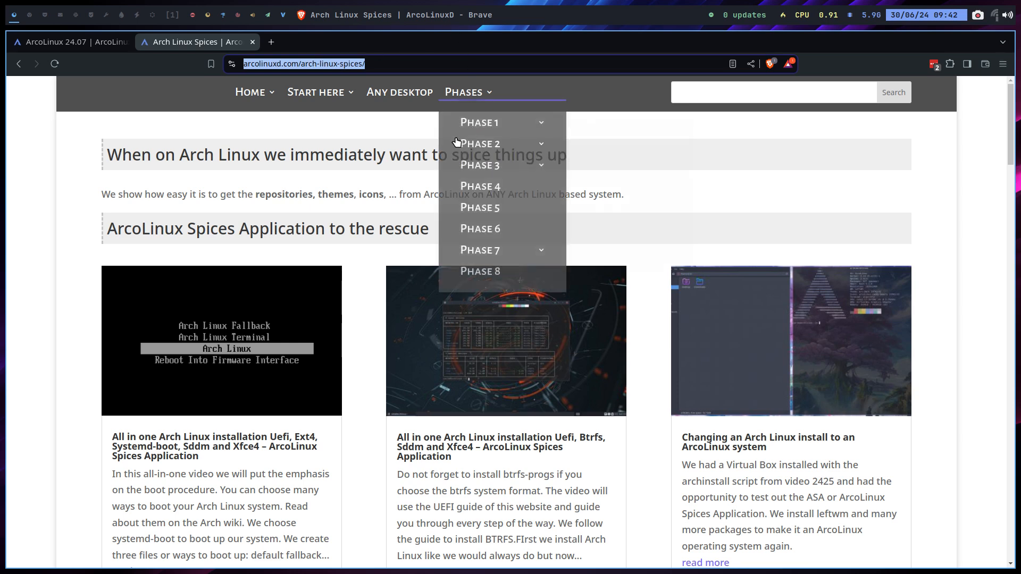
left_click(416, 164)
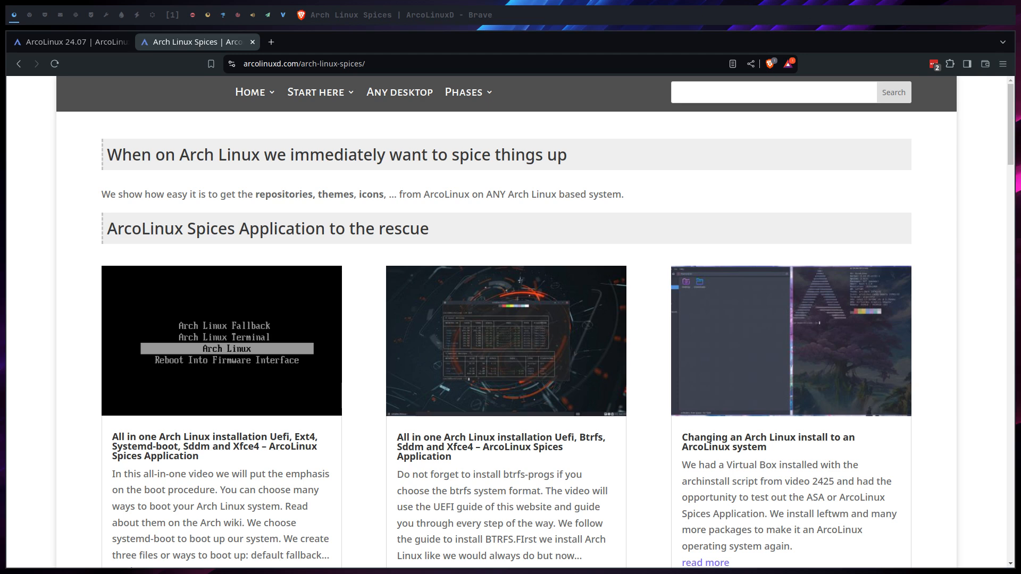
key("super+q")
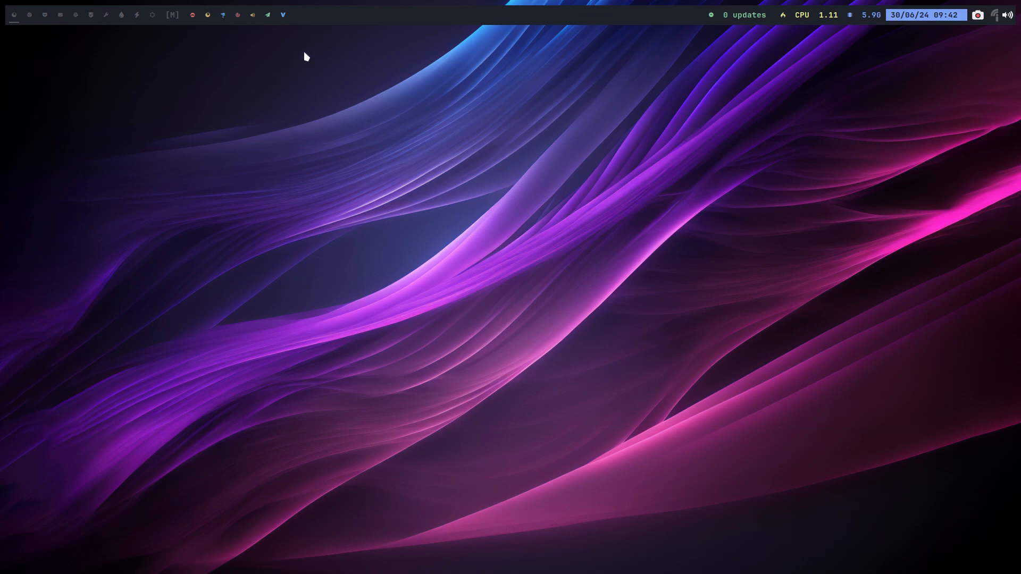
Reopen VirtualBox Manager and remove the Net Clone virtual machine.
key("super+F7")
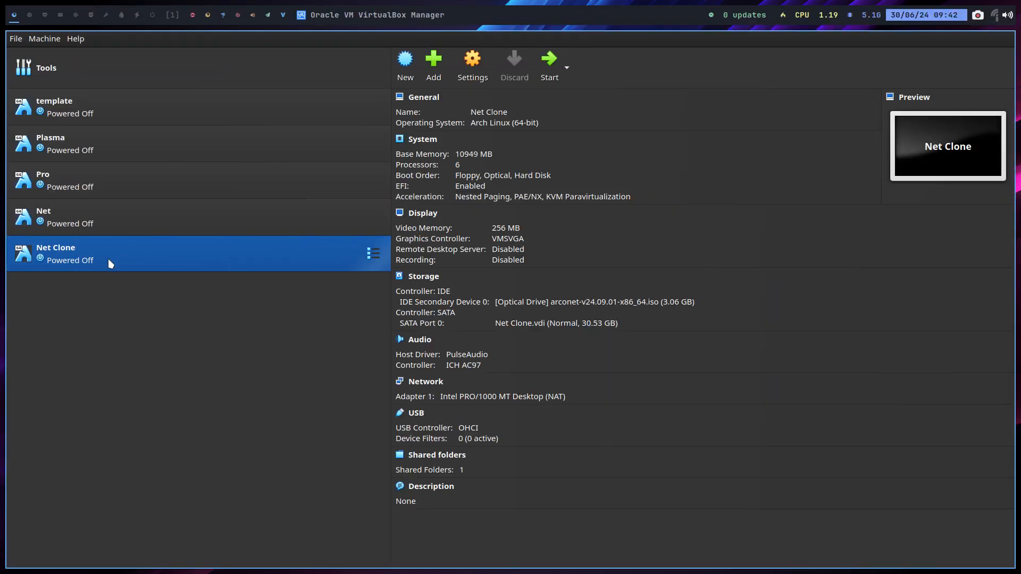
right_click(110, 262)
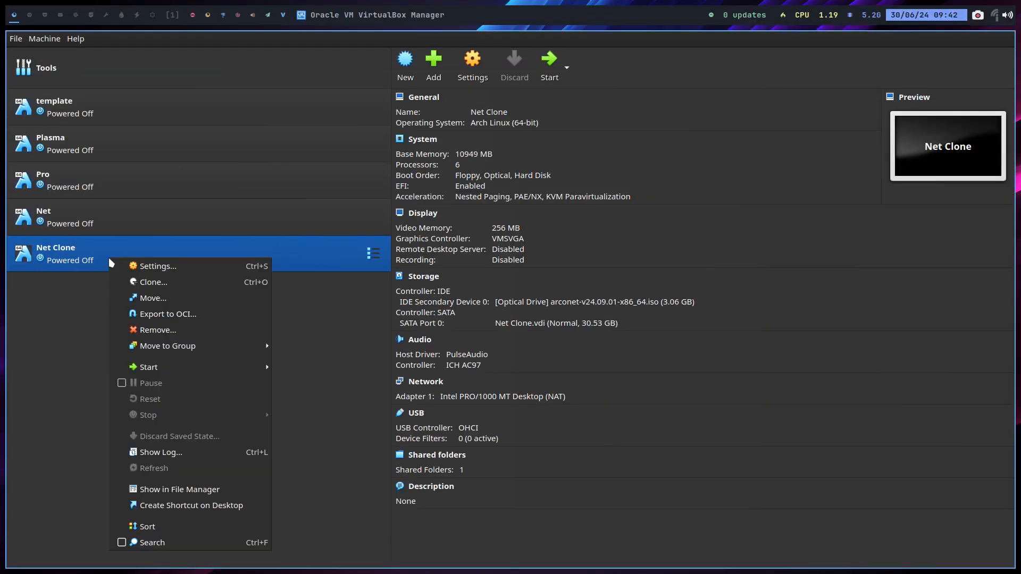
left_click(168, 331)
left_click(566, 341)
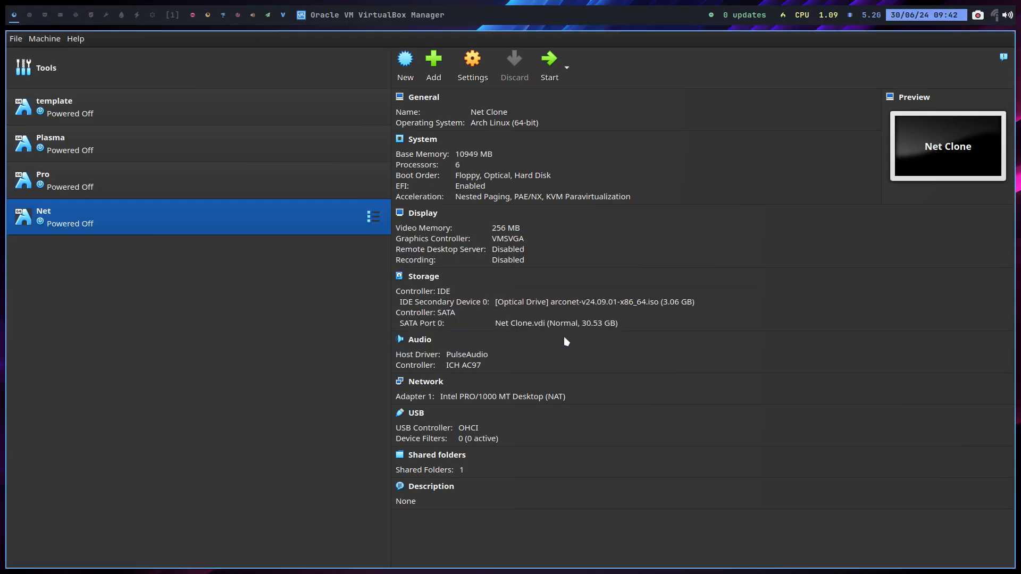